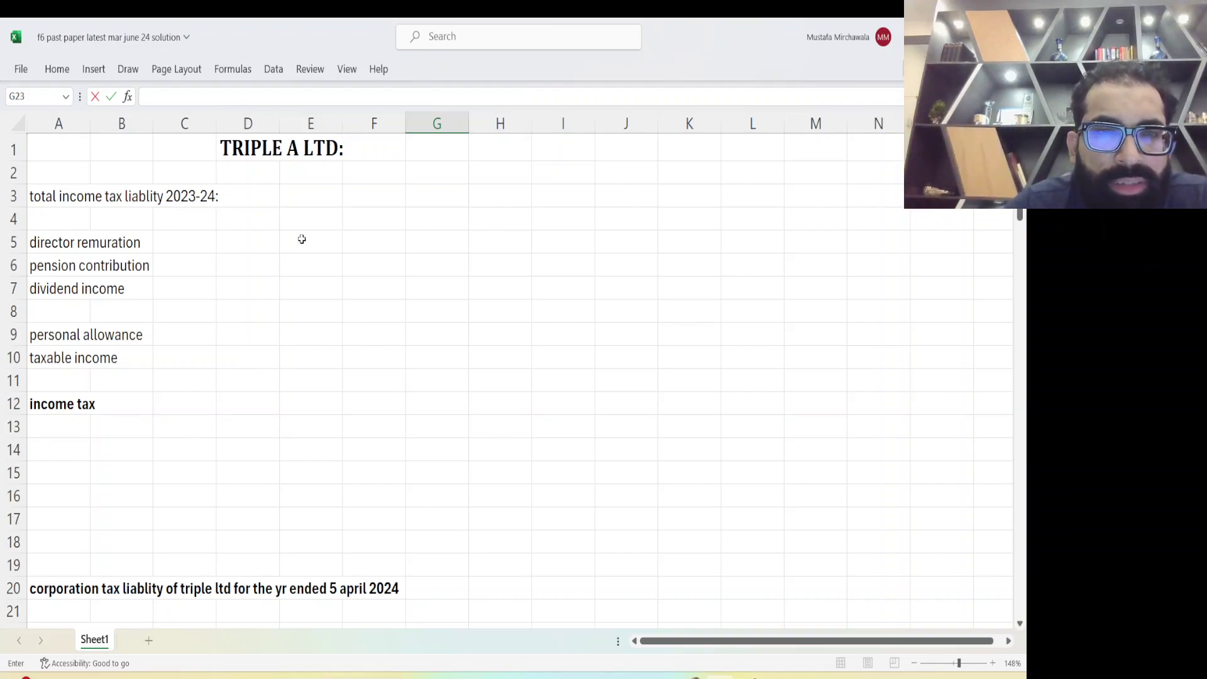
Enter the column heading N/S in cell E4 above the income figures
click(325, 216)
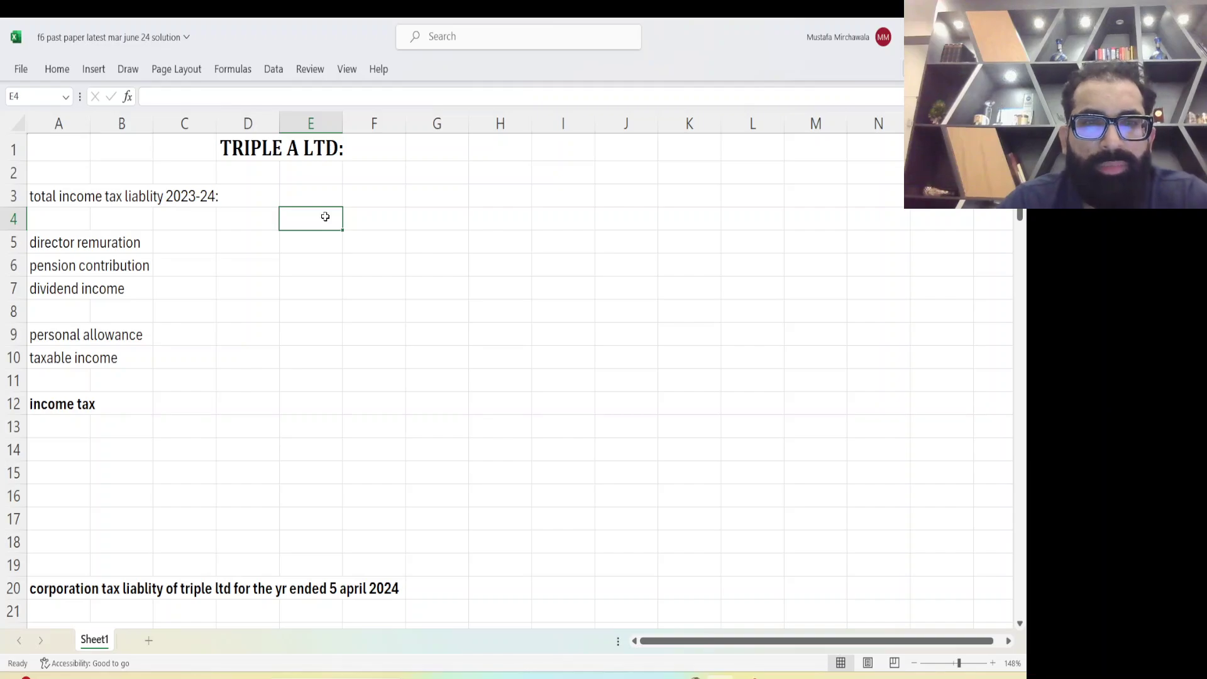
text(j)
key(BackSpace)
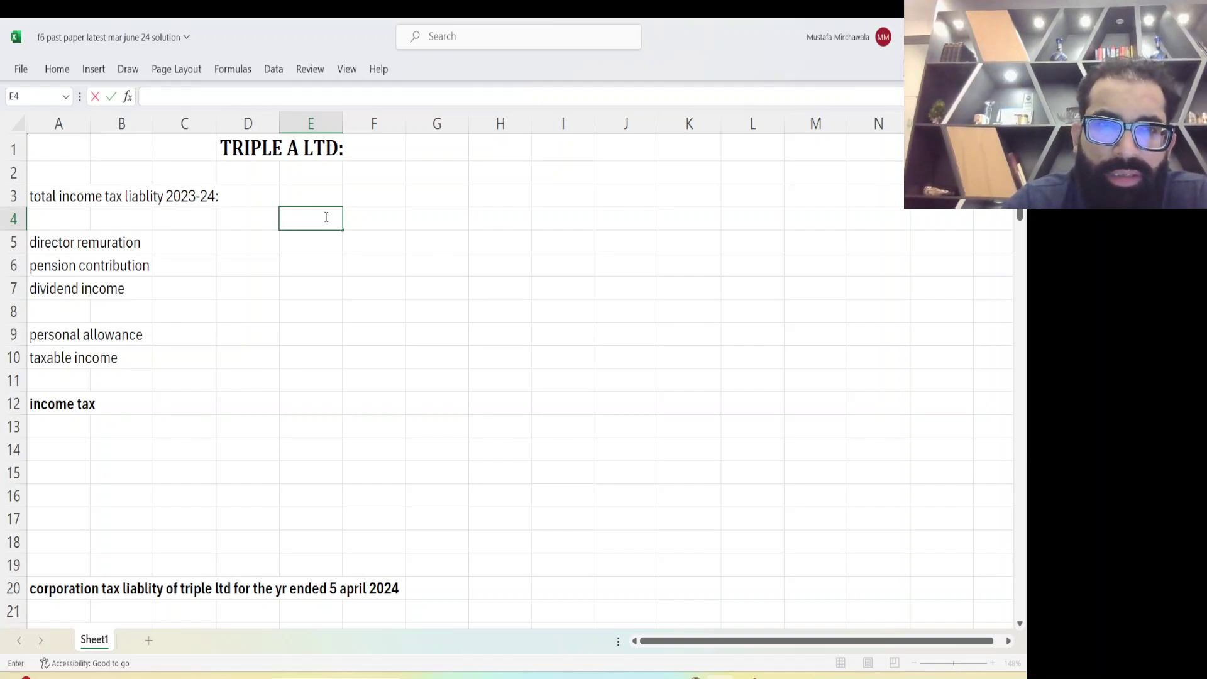
text(j)
key(Caps_Lock)
text(N)
key(BackSpace)
key(BackSpace)
key(Caps_Lock)
text(n)
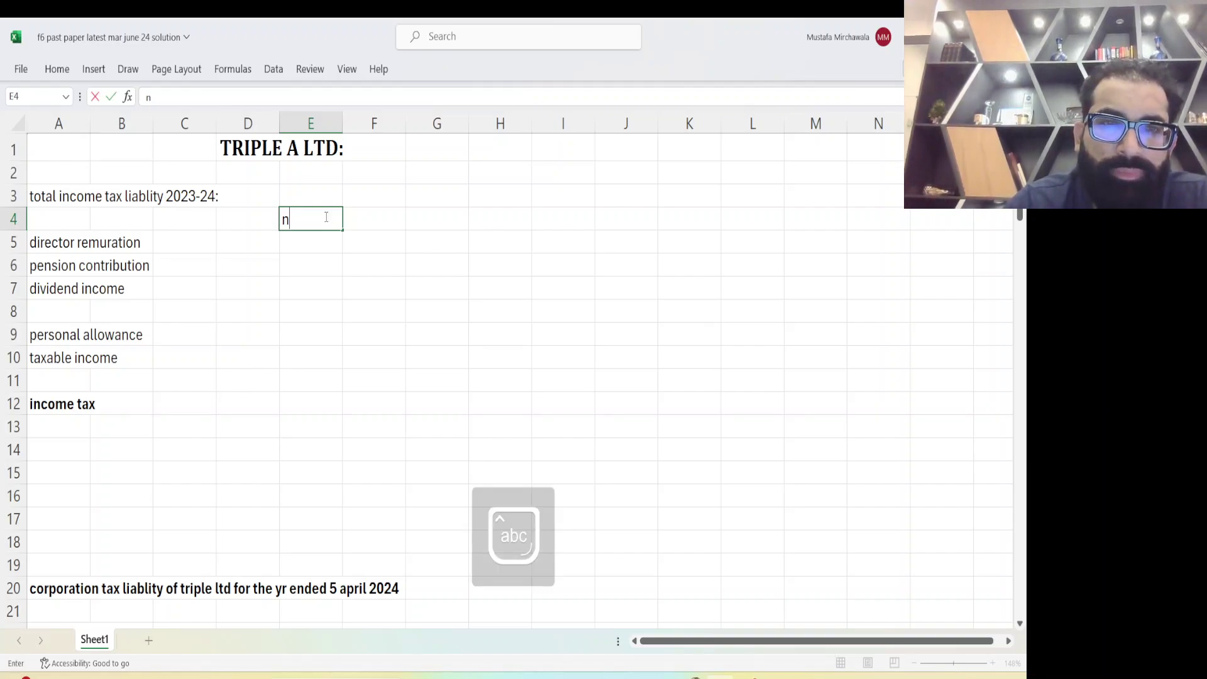
key(BackSpace)
text(N/S)
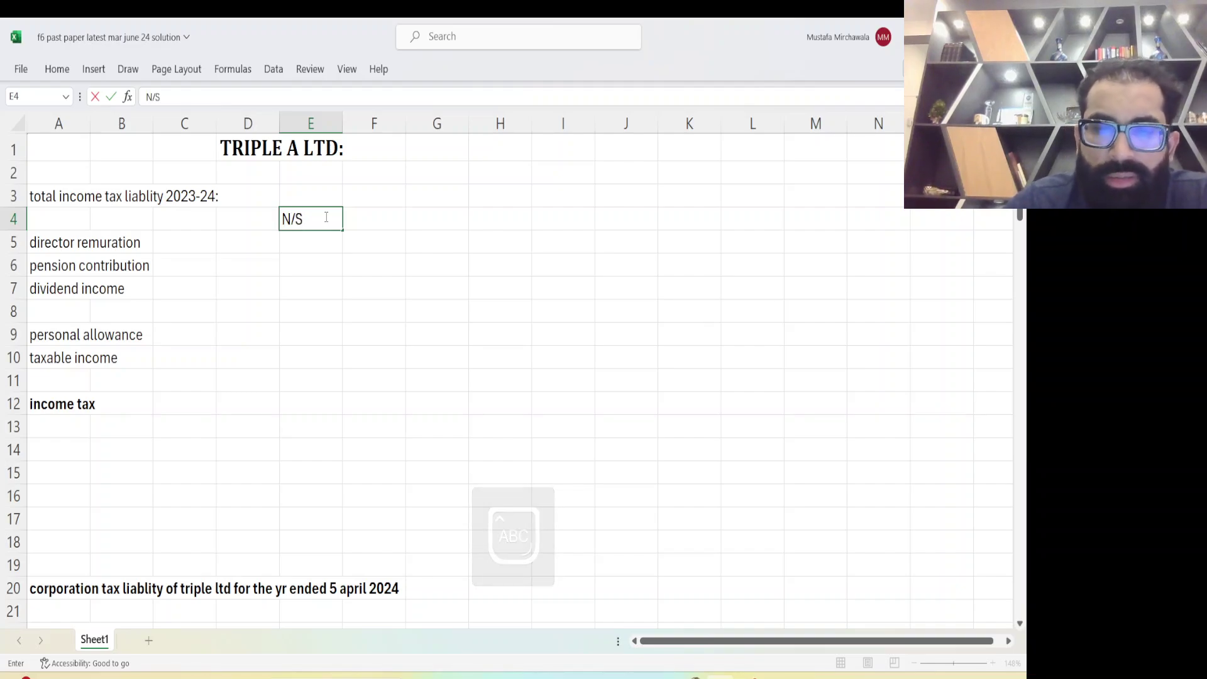
Add the column heading DIVIDENDS in cell F4
key(Tab)
text(DIVIDENT)
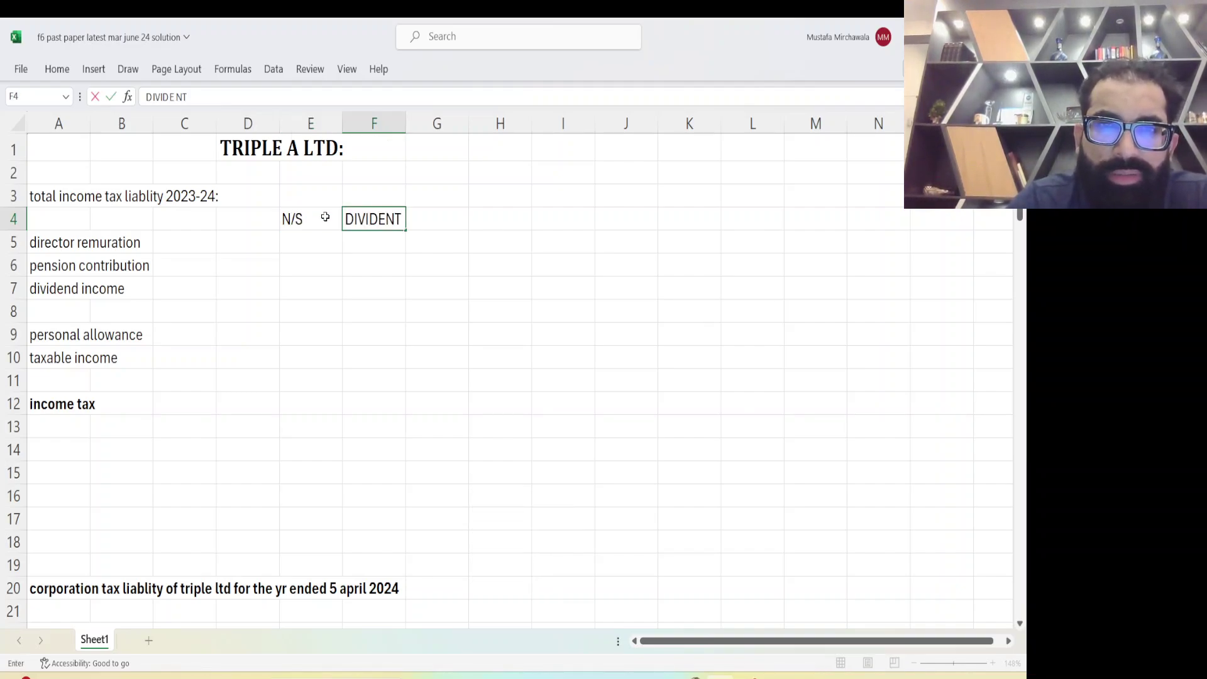
key(BackSpace)
text(DS)
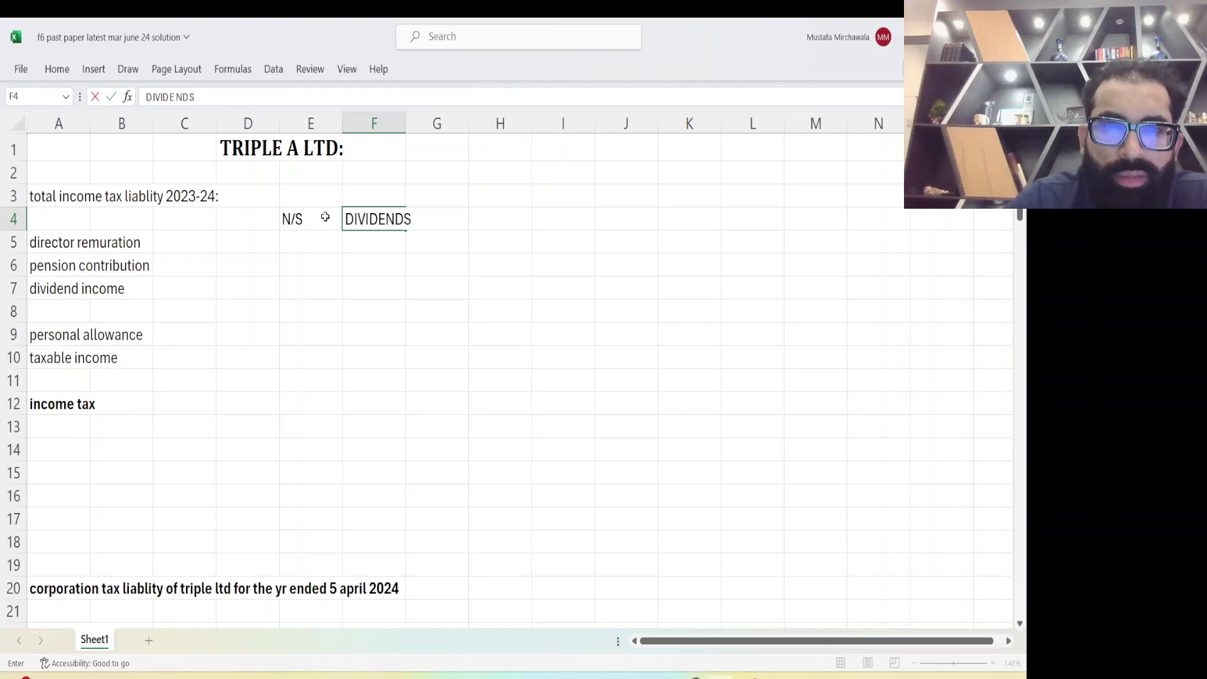
Enter 50270 for director remuneration in E5 and 0 for pension contribution in E6
click(325, 217)
key(Down)
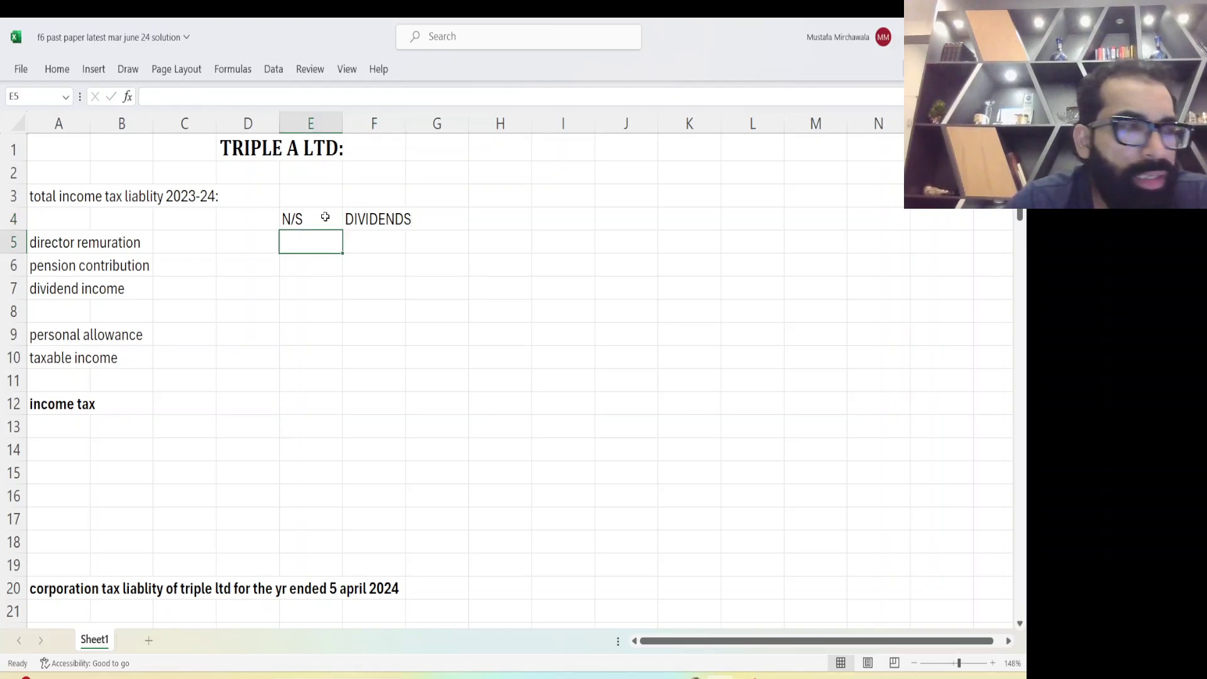
text(5)
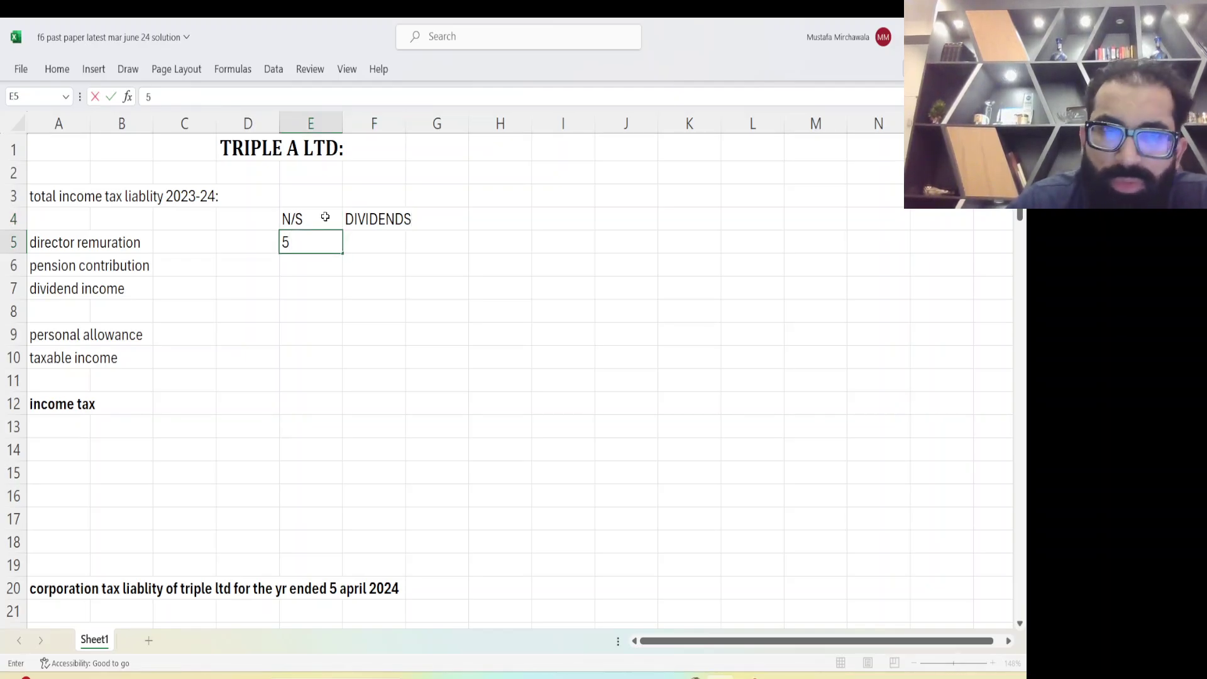
text(0270)
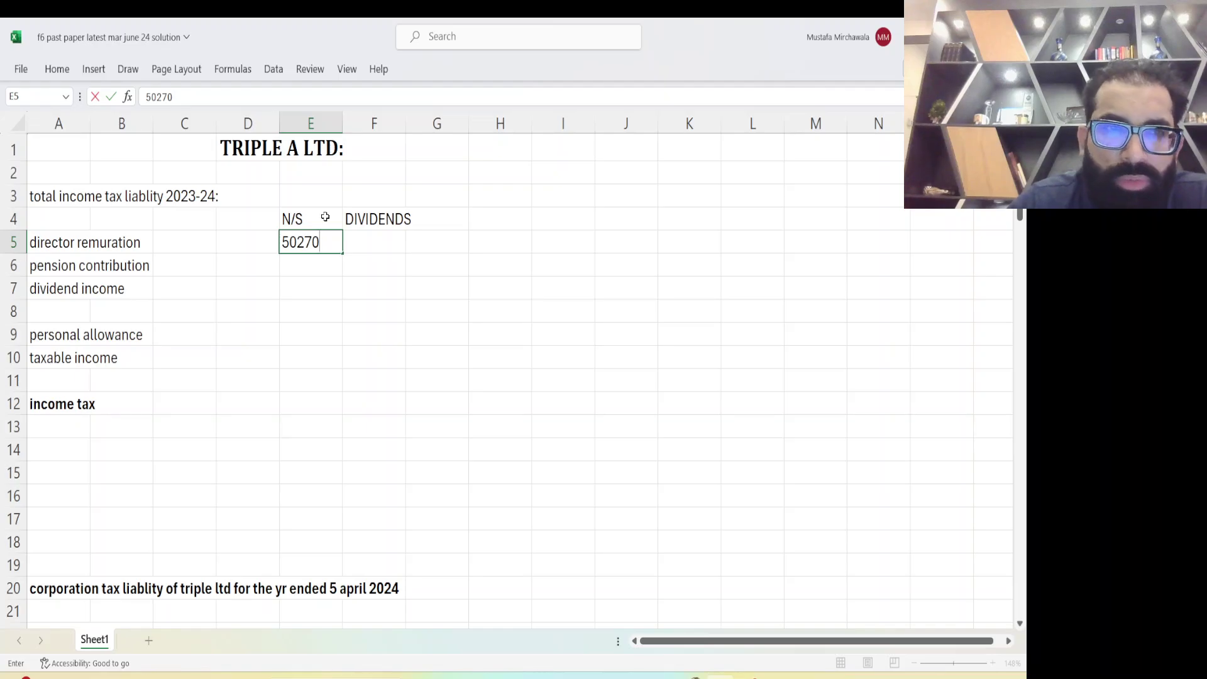
key(Return)
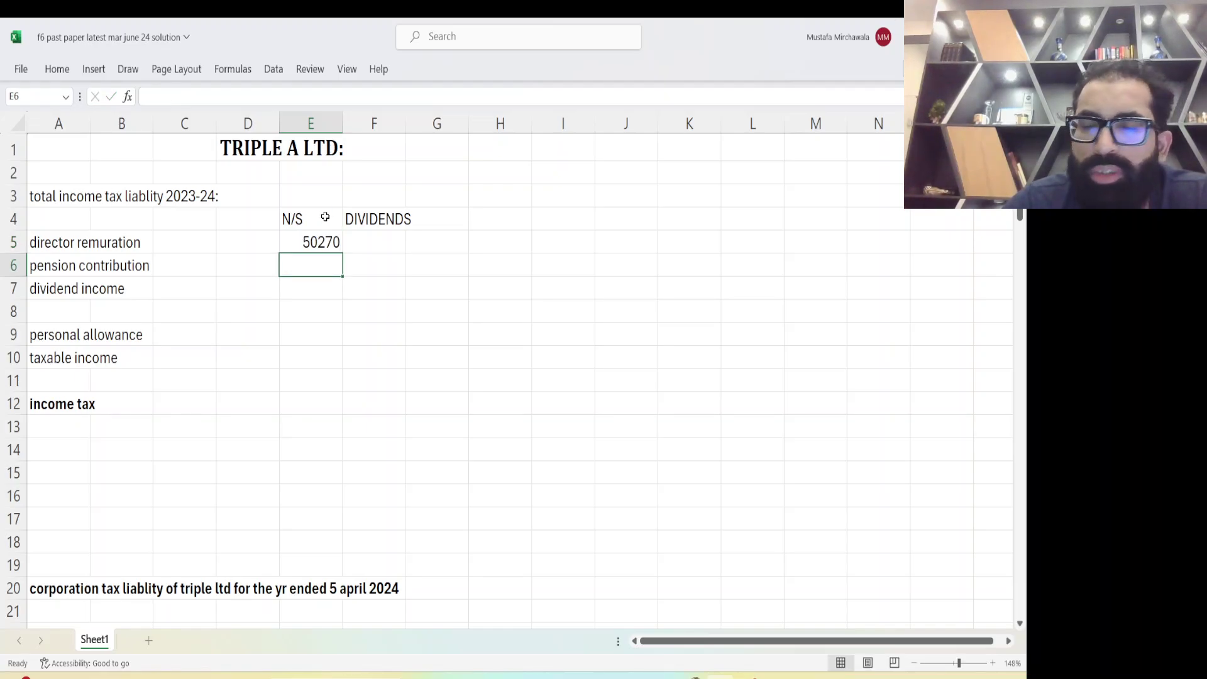
text(0)
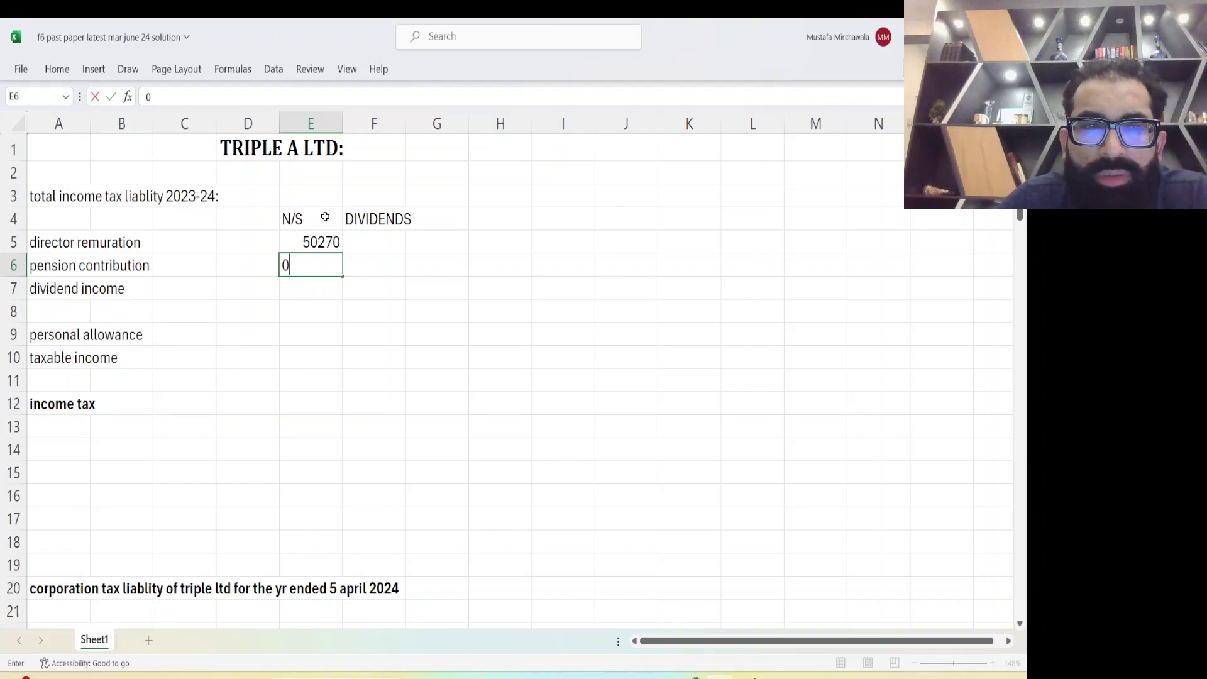
key(Return)
Enter the dividend income of 9000 in cell F7 of the DIVIDENDS column
key(Right)
text(9000)
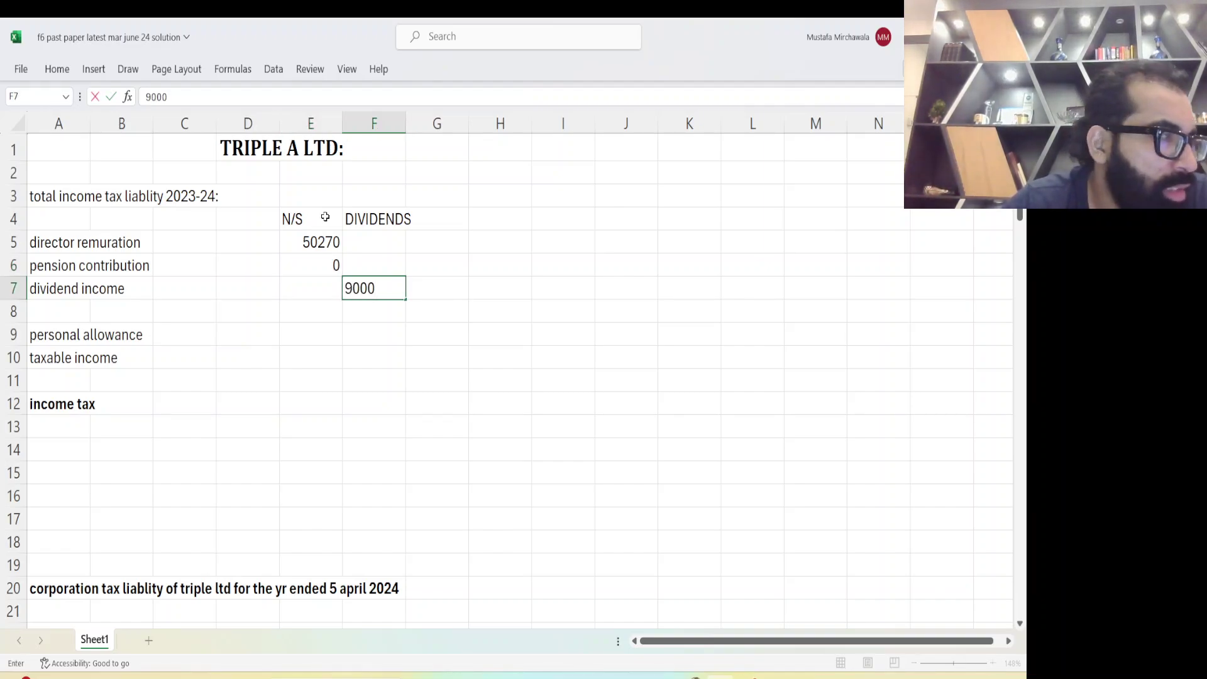
key(Return)
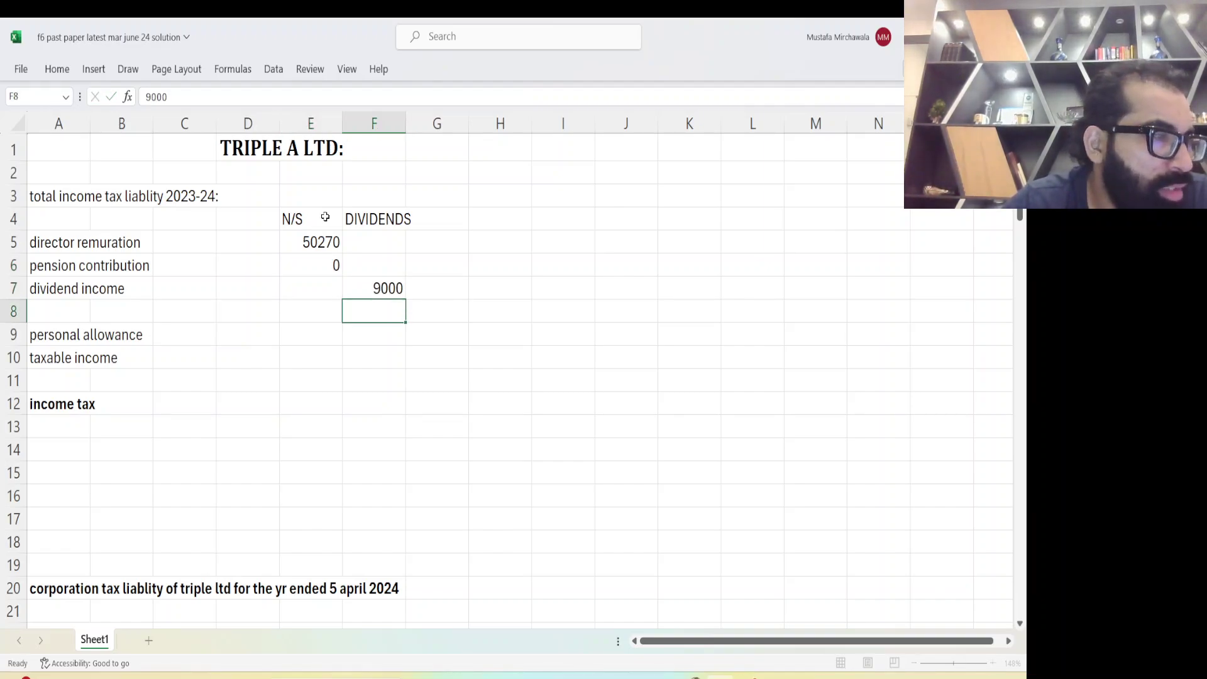
Total the N/S column in E8 with =SUM(E5:E7) and carry the dividend income into F8 with a reference to F7
key(Left)
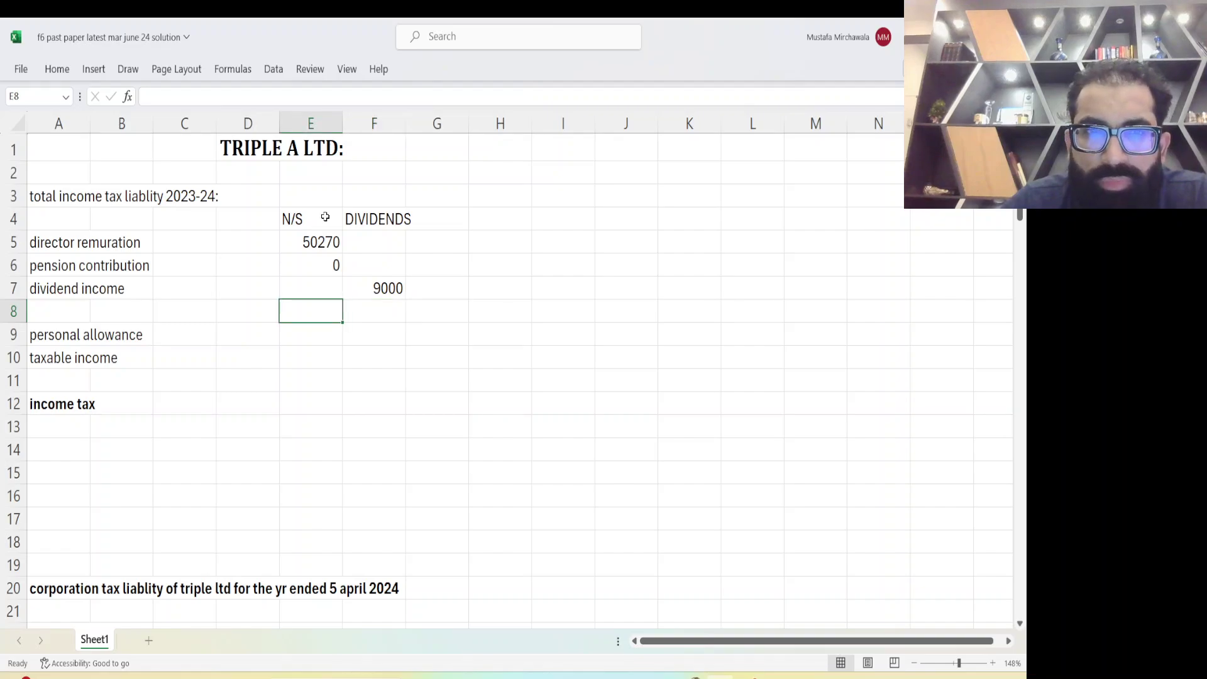
key(alt+equal)
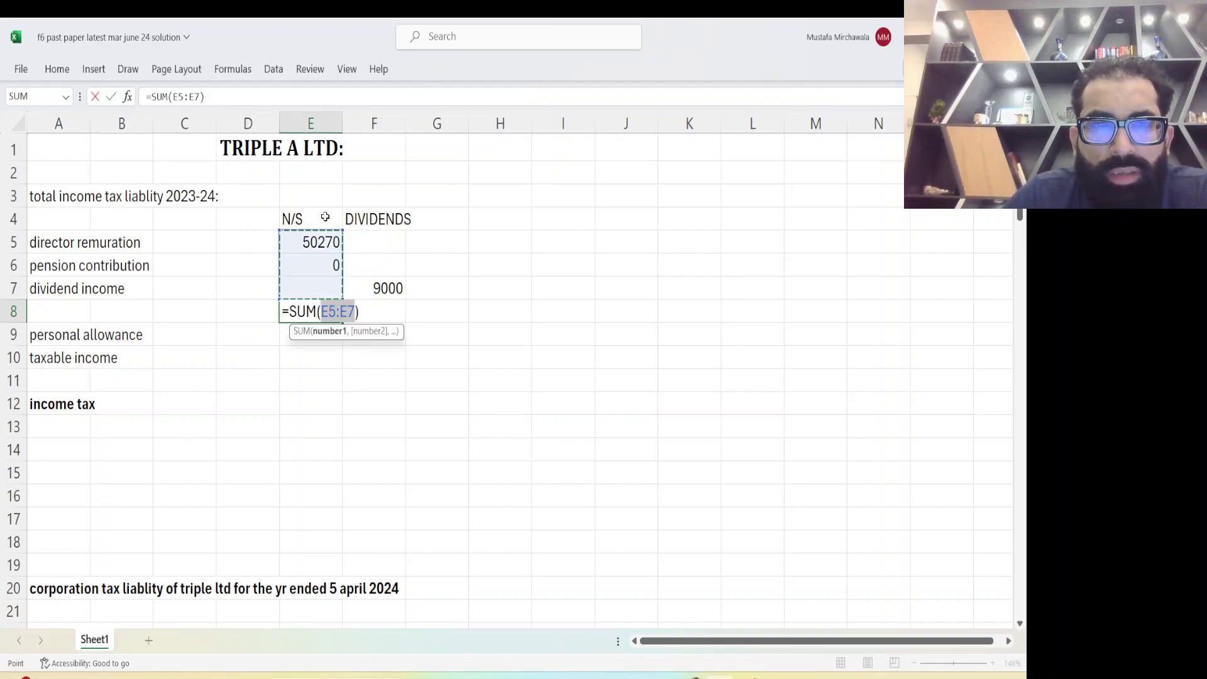
key(Return)
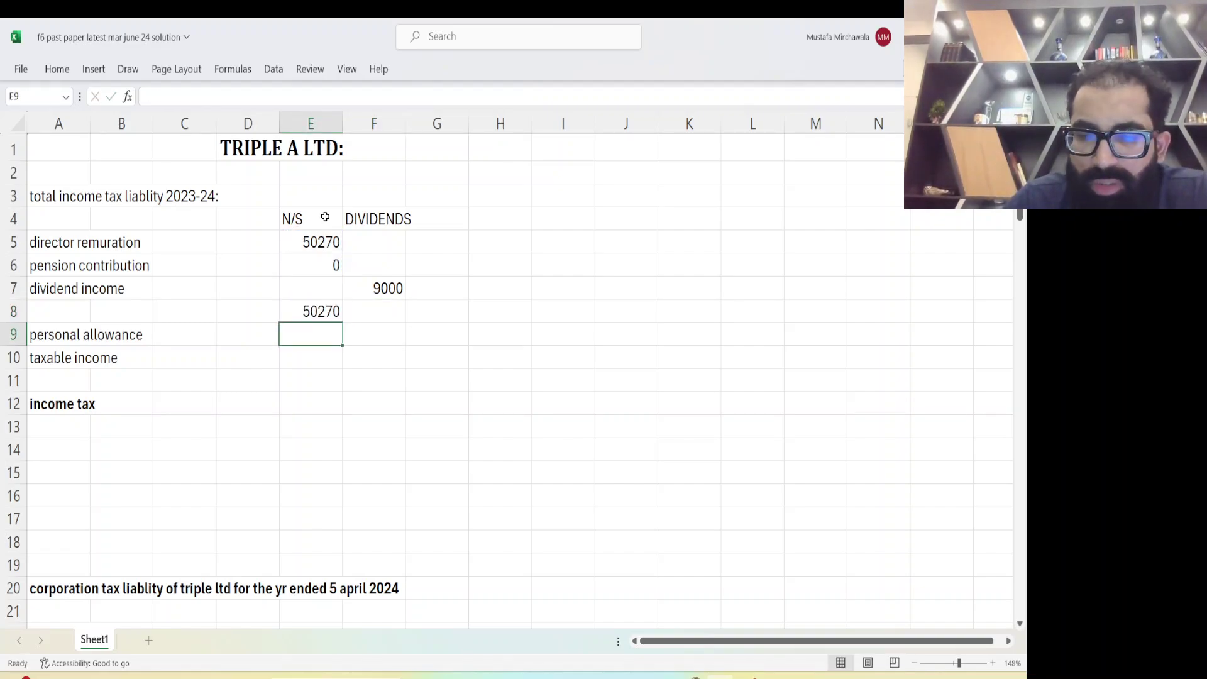
key(Up)
key(Right)
text(=)
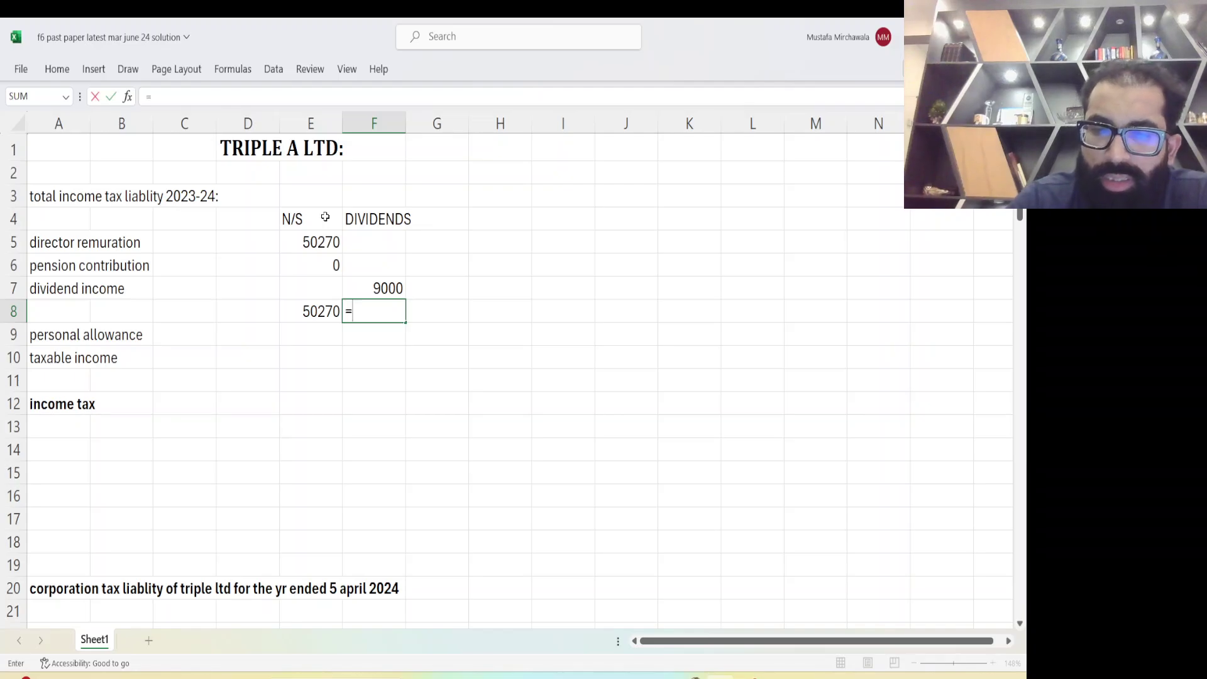
key(Up)
key(Return)
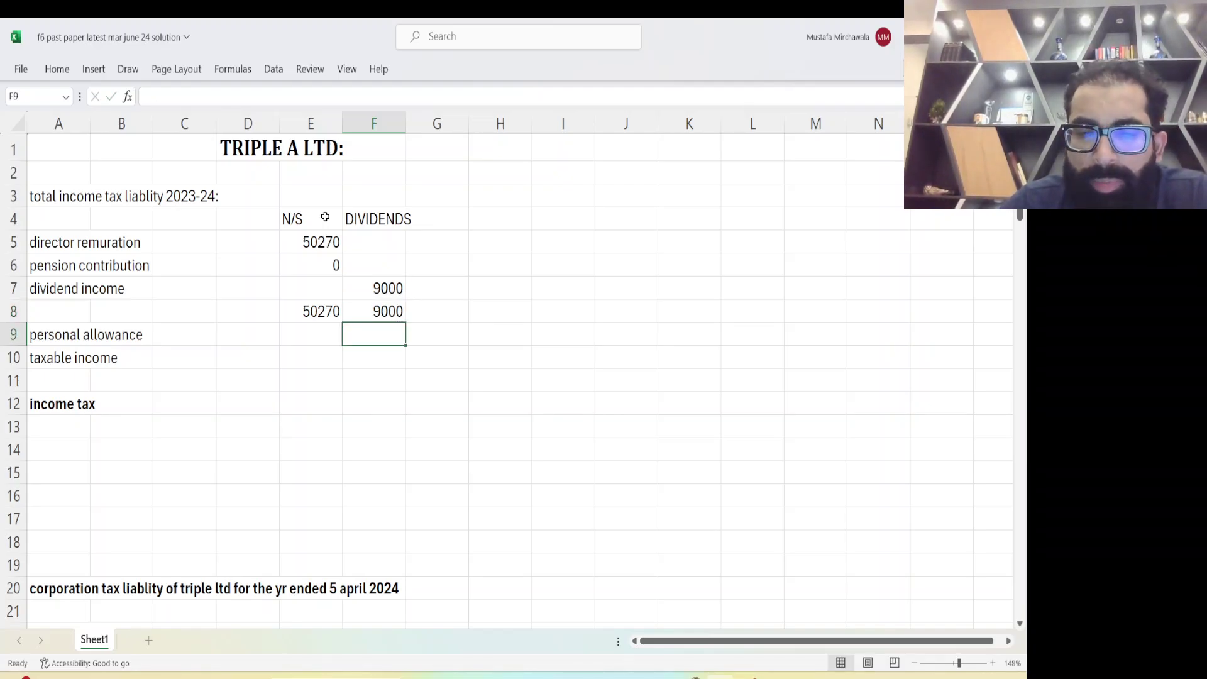
Enter the personal allowance as -12570 in the N/S column, cell E9
key(Left)
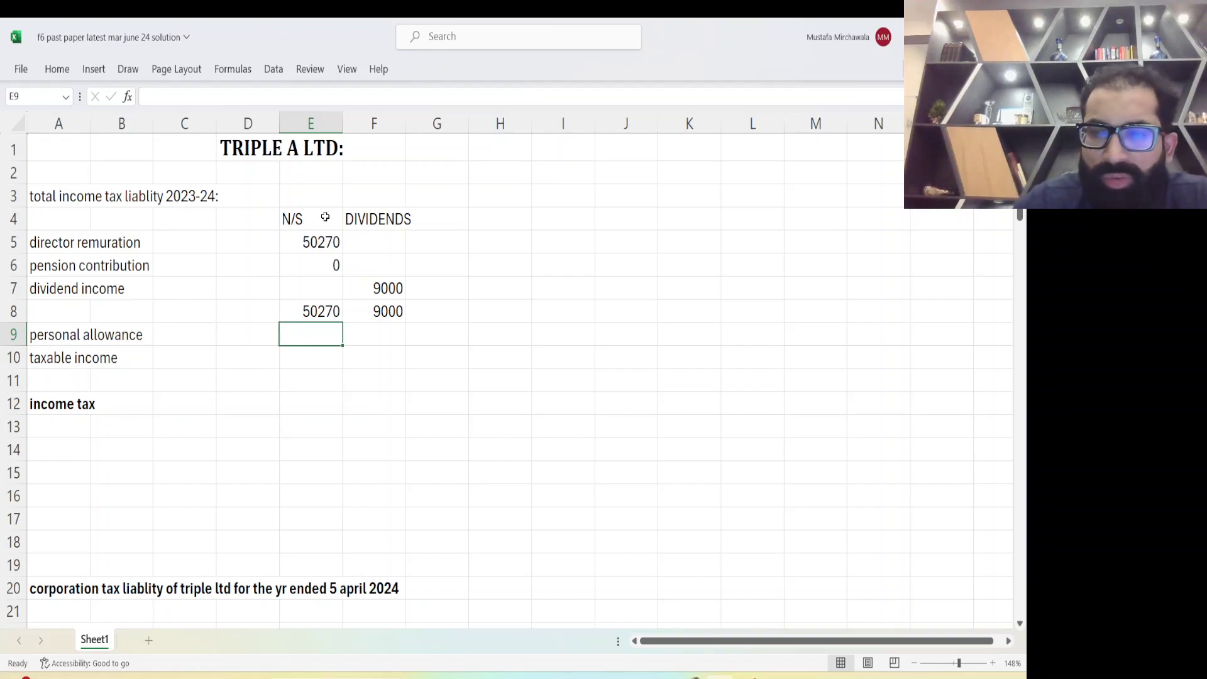
text(-124)
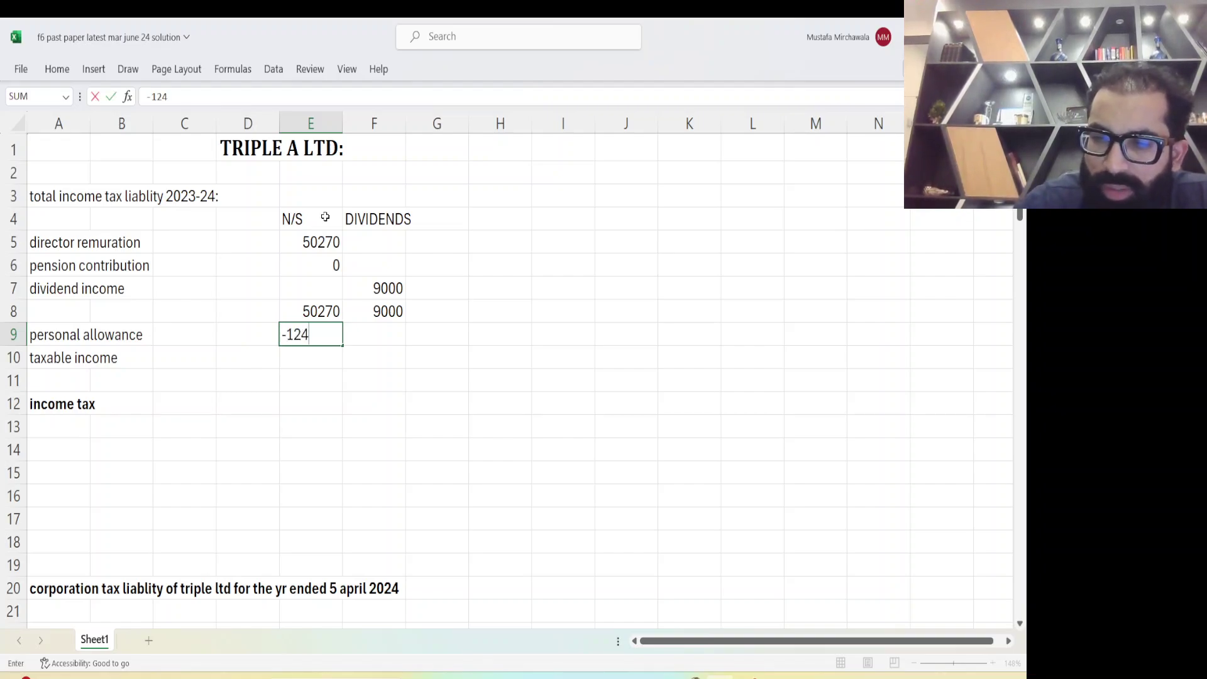
key(BackSpace)
text(570)
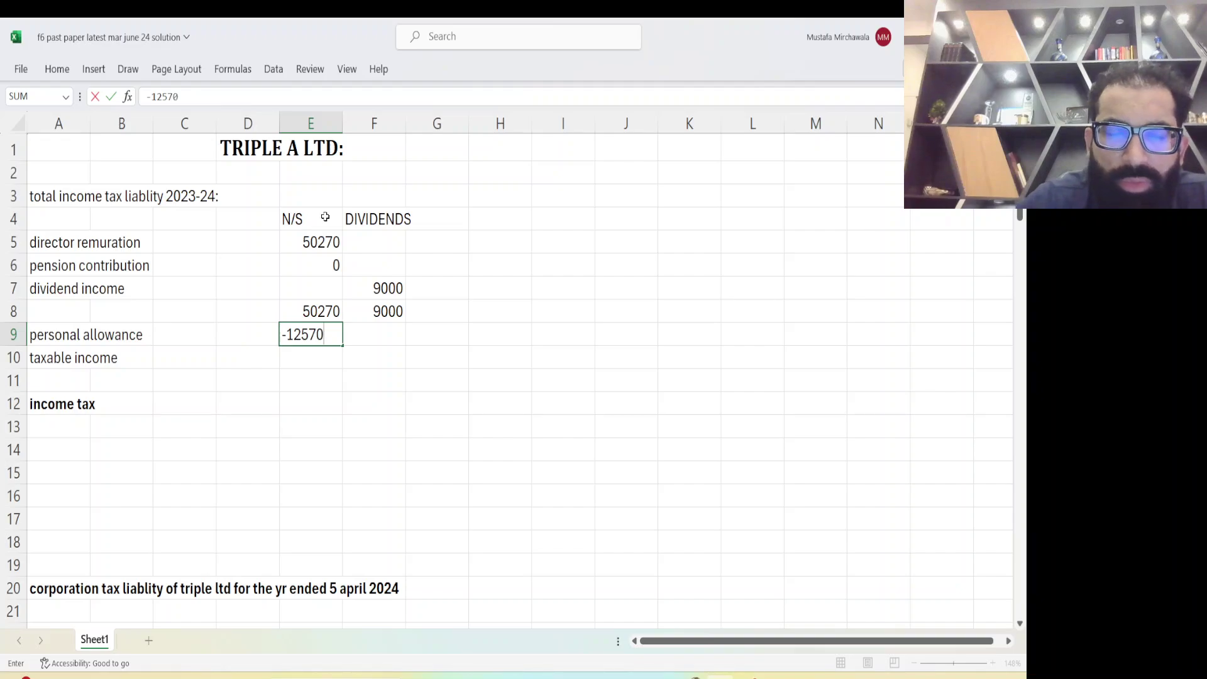
key(Return)
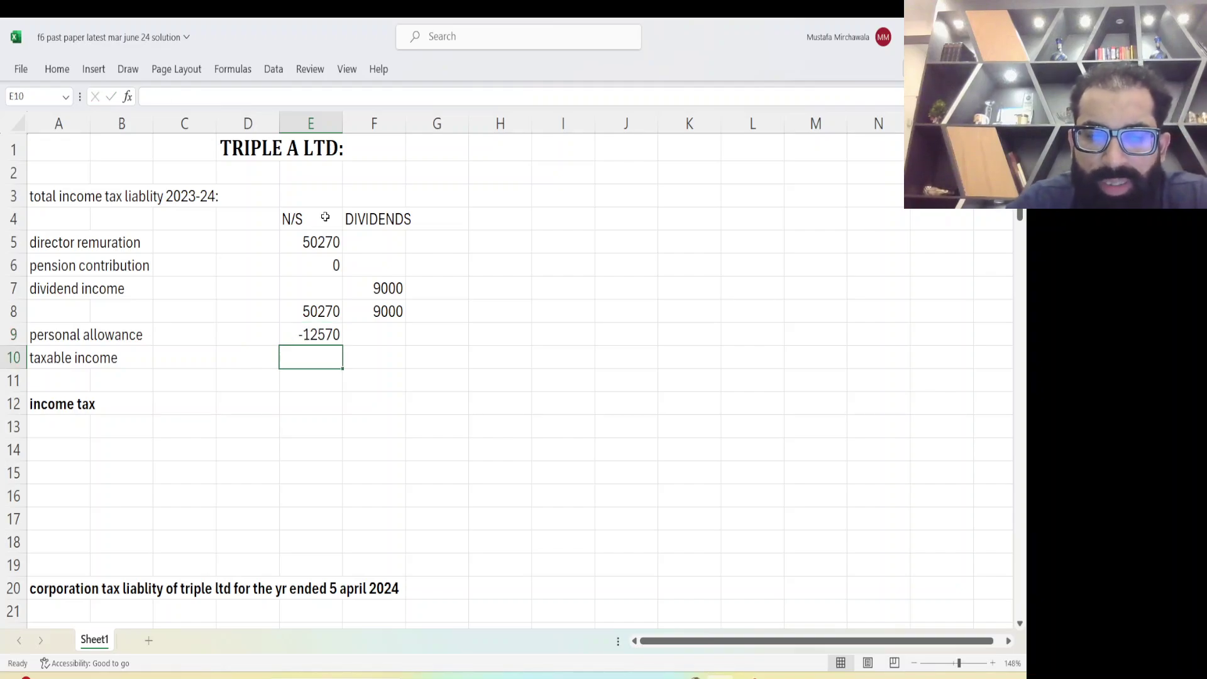
Calculate the N/S taxable income in E10 with =SUM(E8:E9)
text(=SUM()
key(Up)
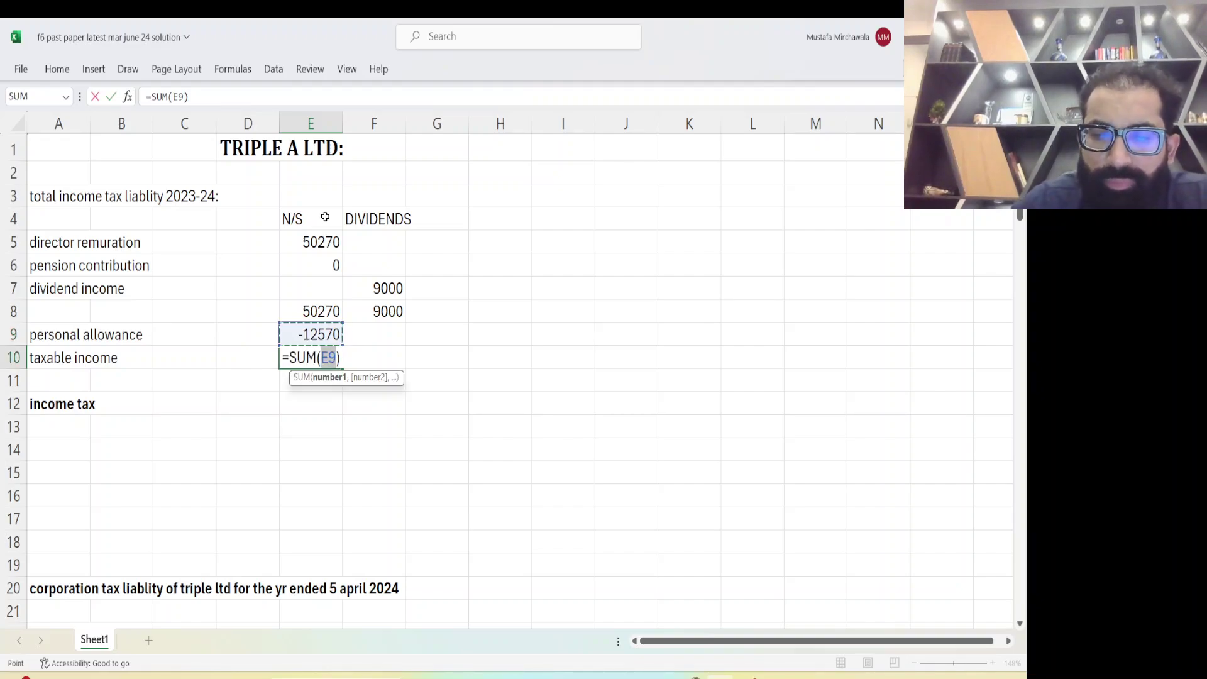
key(Up)
key(shift+Down)
key(Return)
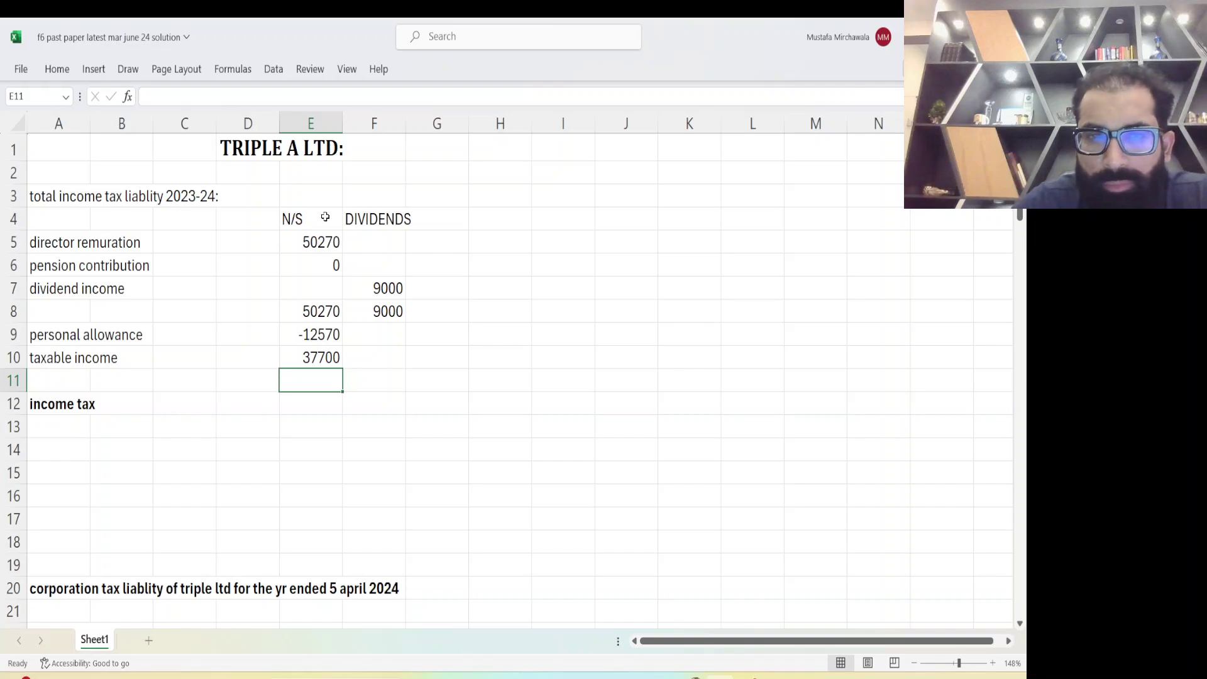
Fill in the dividend taxable income in F10 with a reference to the subtotal in F8
key(Up)
key(Right)
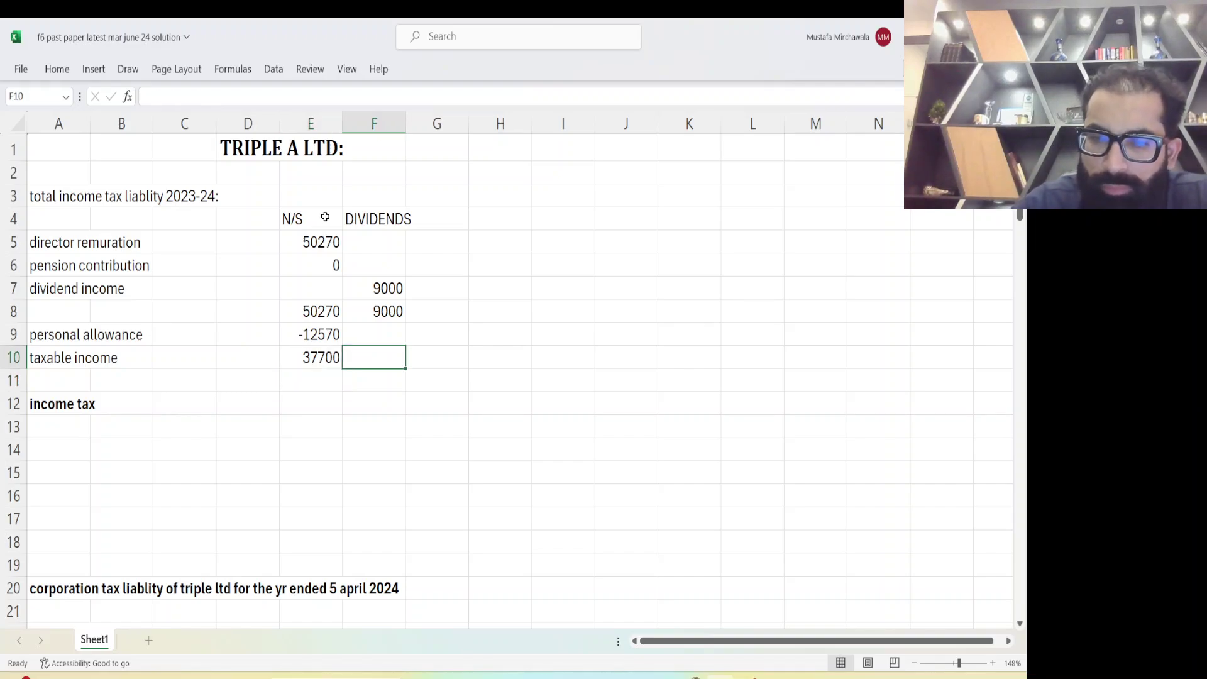
text(=)
key(Up)
key(Up)
key(Return)
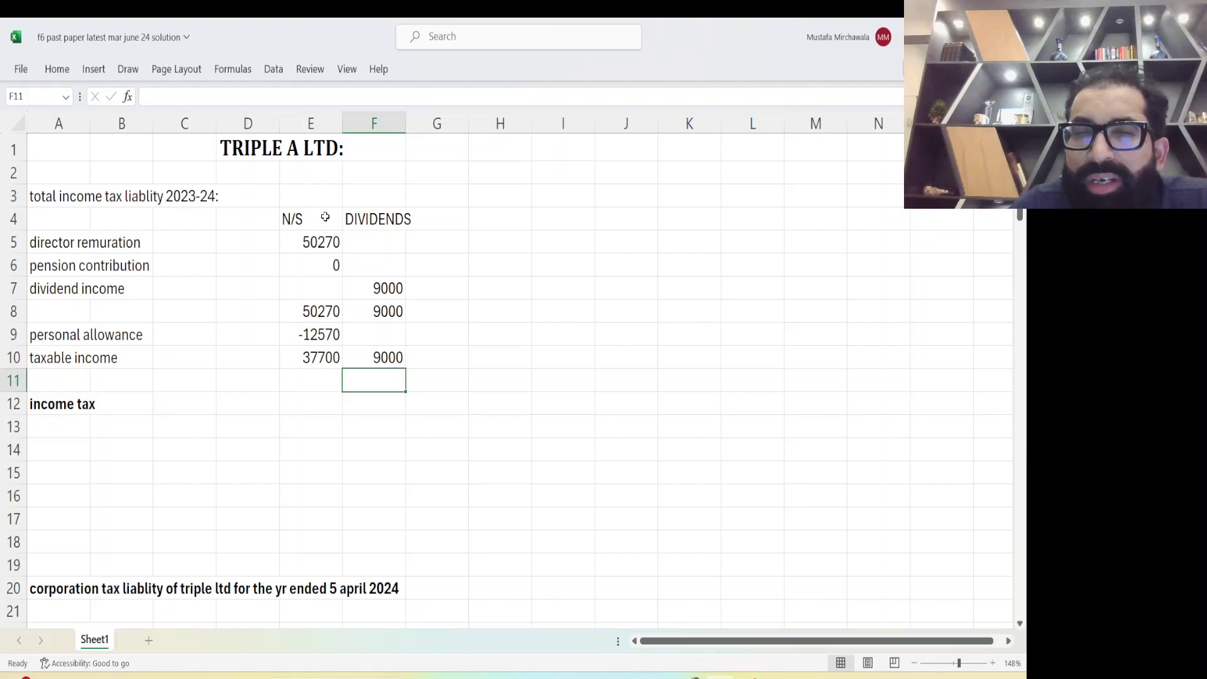
Label A13 under the income tax heading as N/S and write the working 37700*.2 in B13
key(Up)
key(Left)
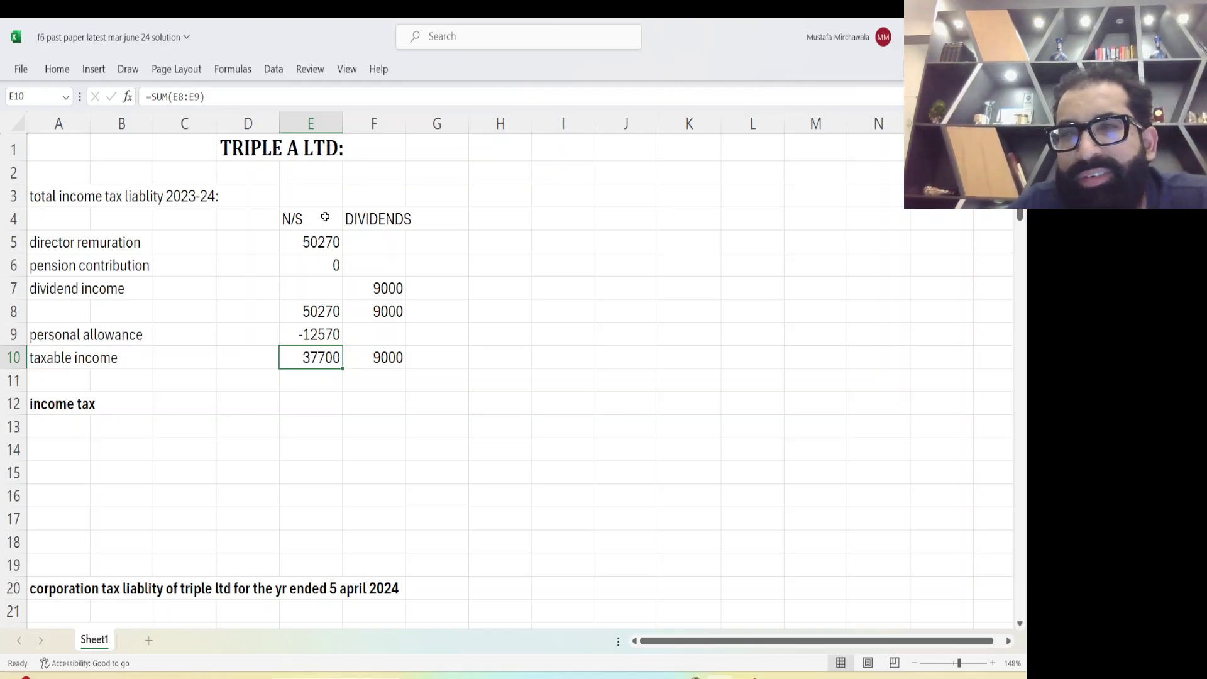
key(Down)
key(Left)
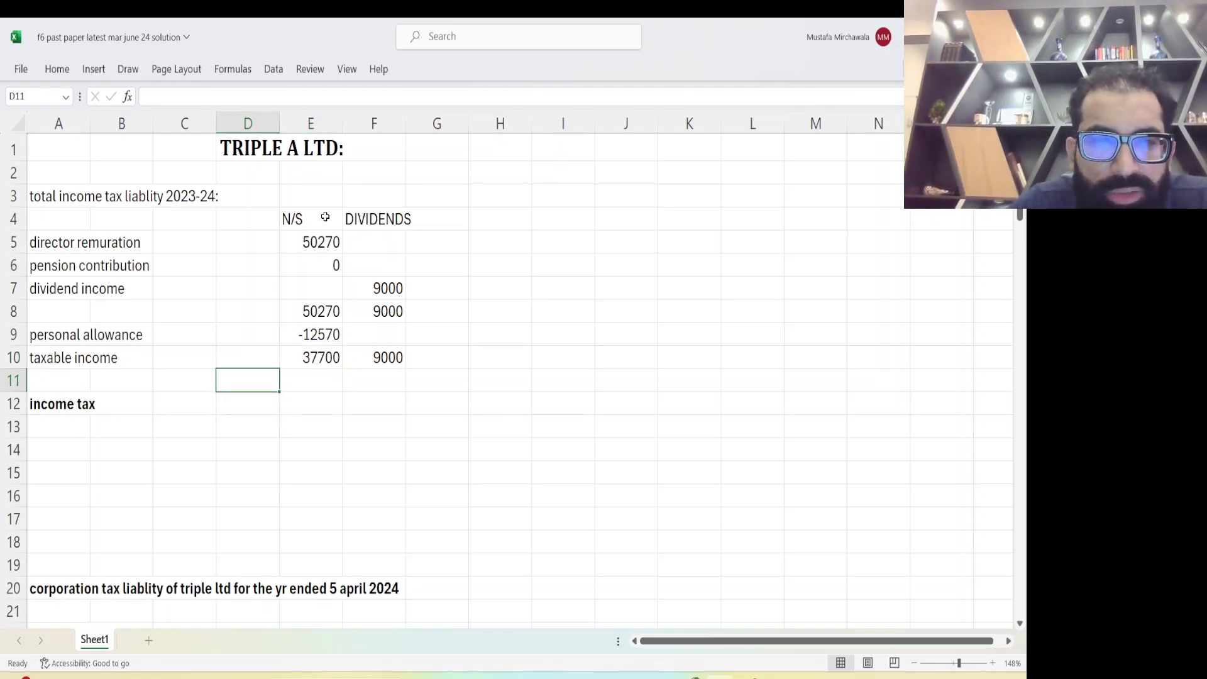
key(Left)
key(Left)
key(Down)
key(Left)
key(Down)
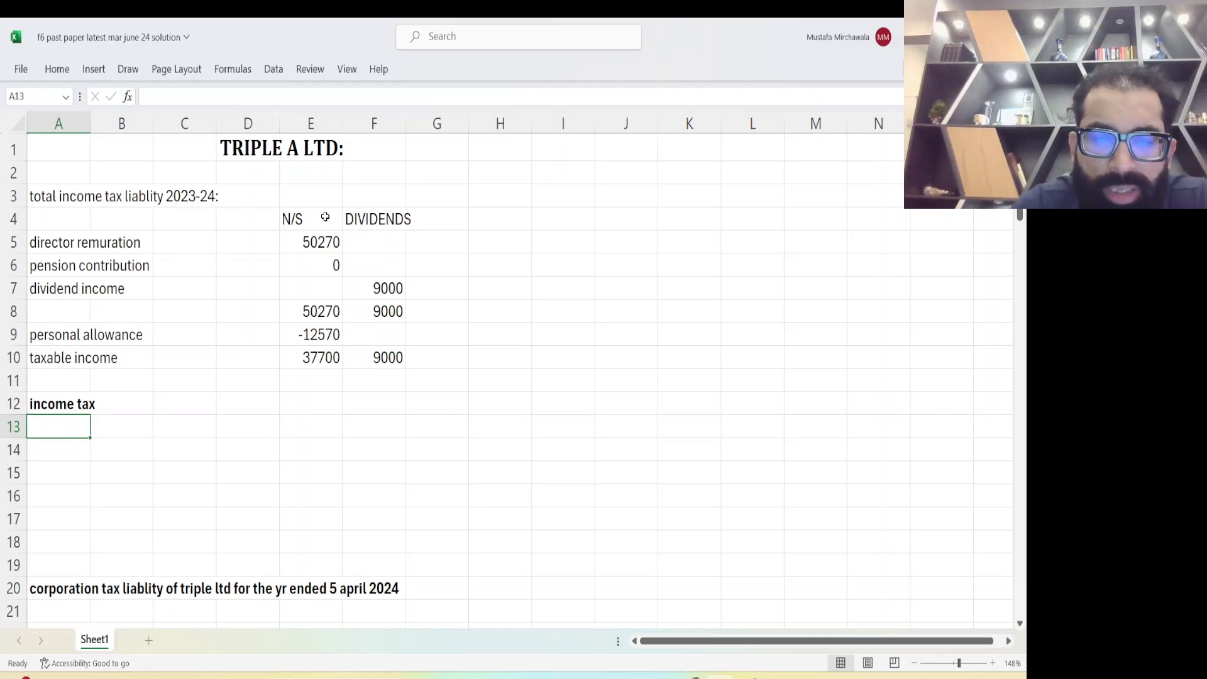
text(N/S)
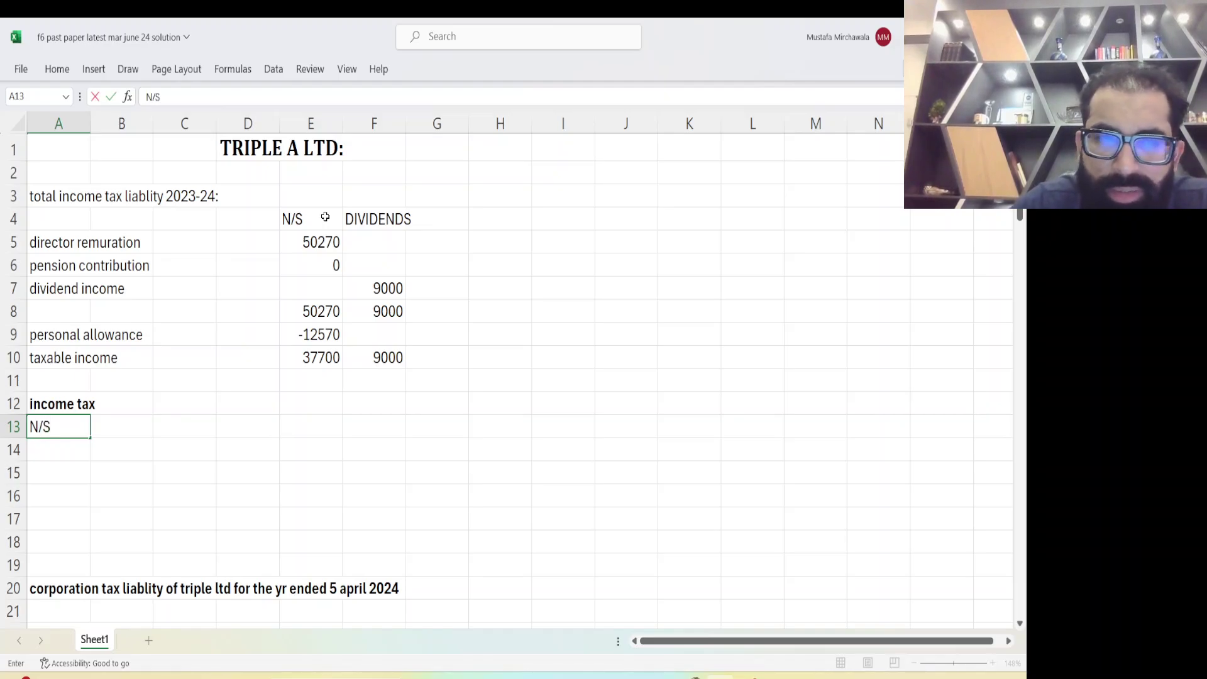
key(Tab)
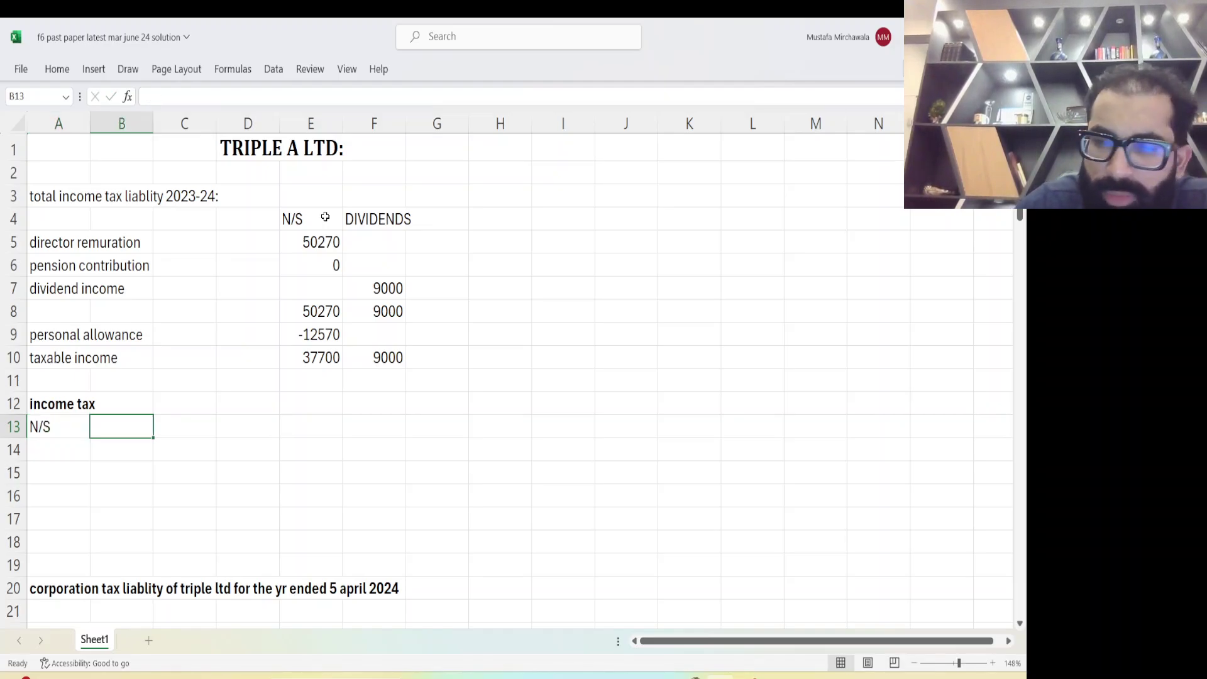
text(37700*.2)
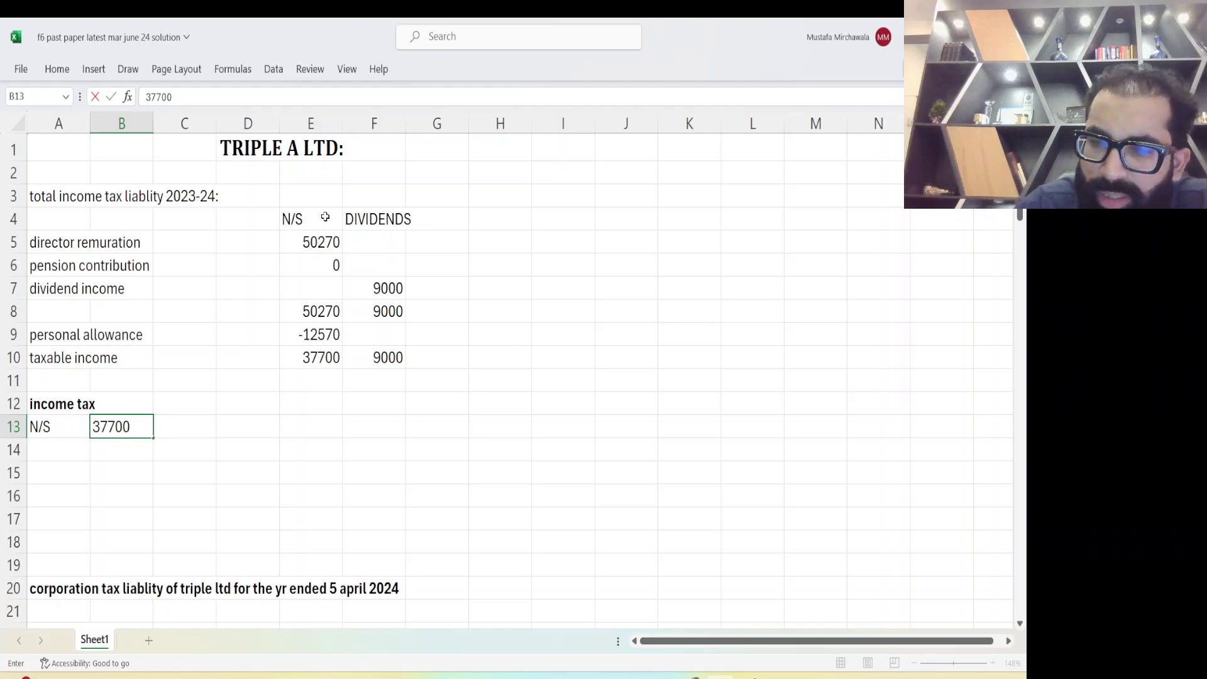
Calculate the N/S income tax in D13 with the formula =37700*2
key(Tab)
key(Tab)
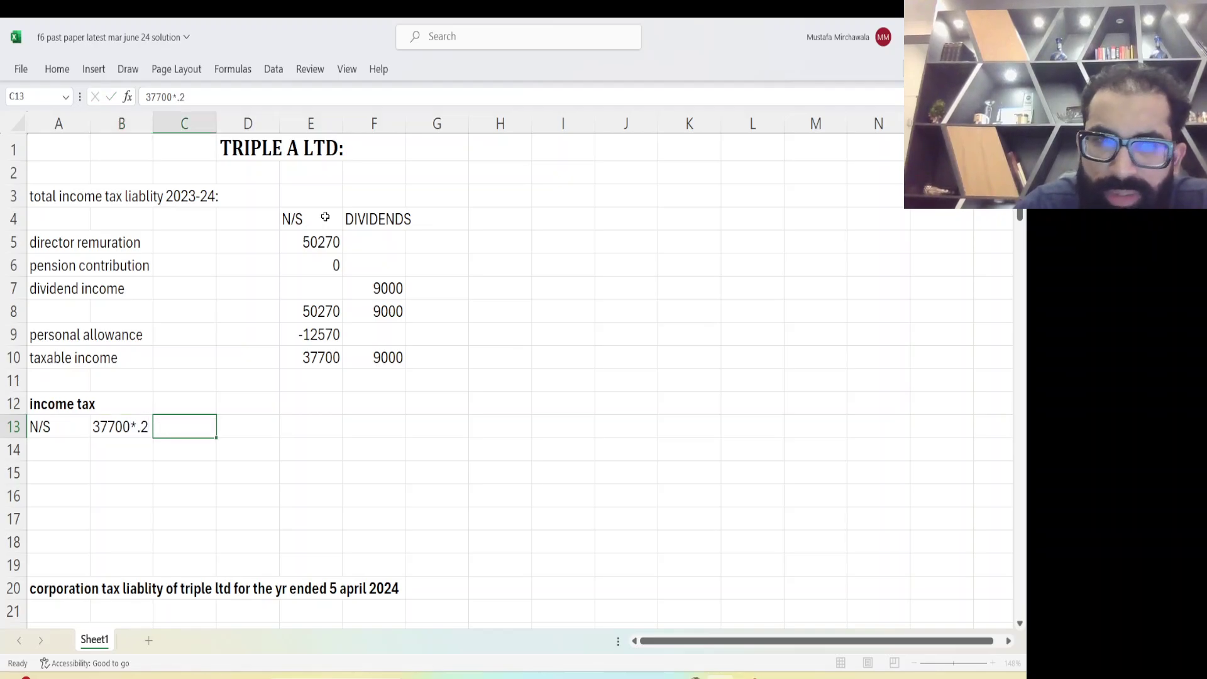
text(=)
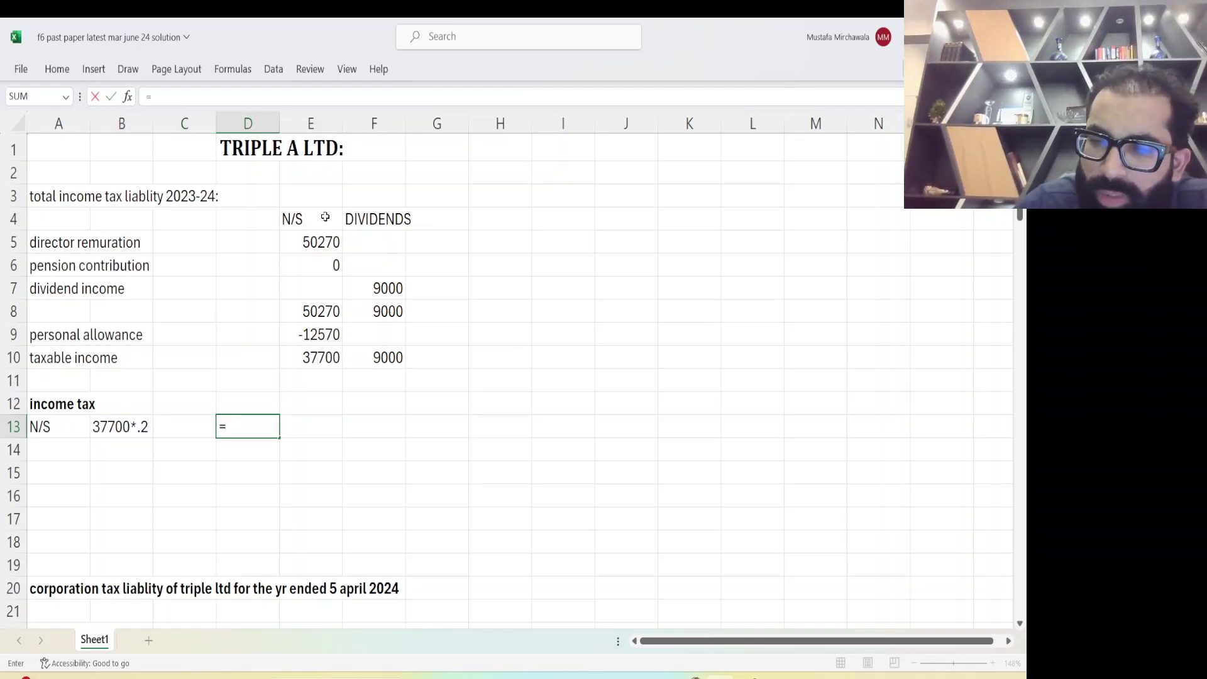
text(37700*2)
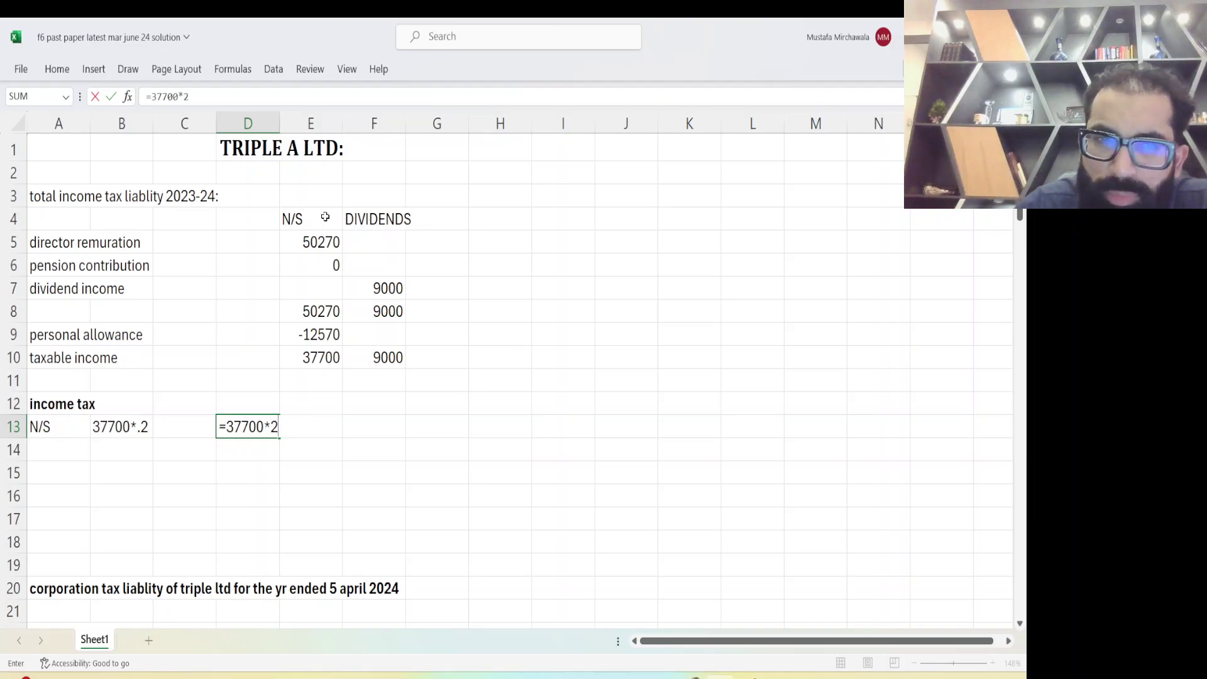
key(Return)
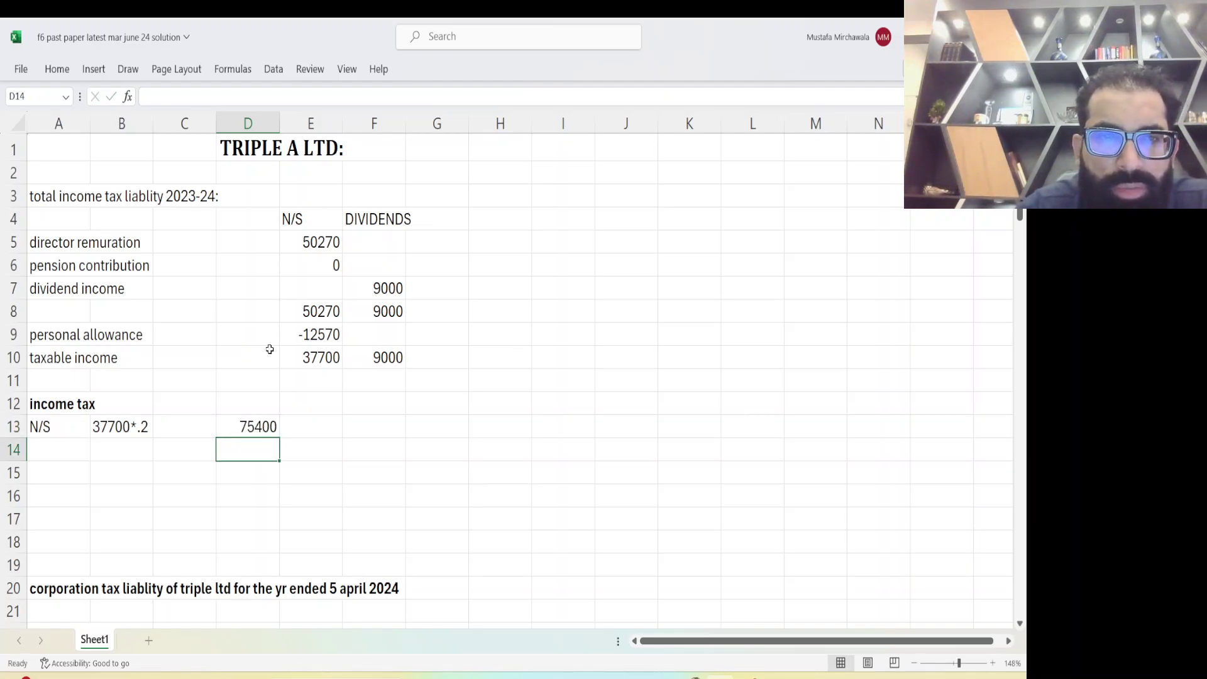
Correct the N/S tax formula in D13 to =37700*.2
click(255, 420)
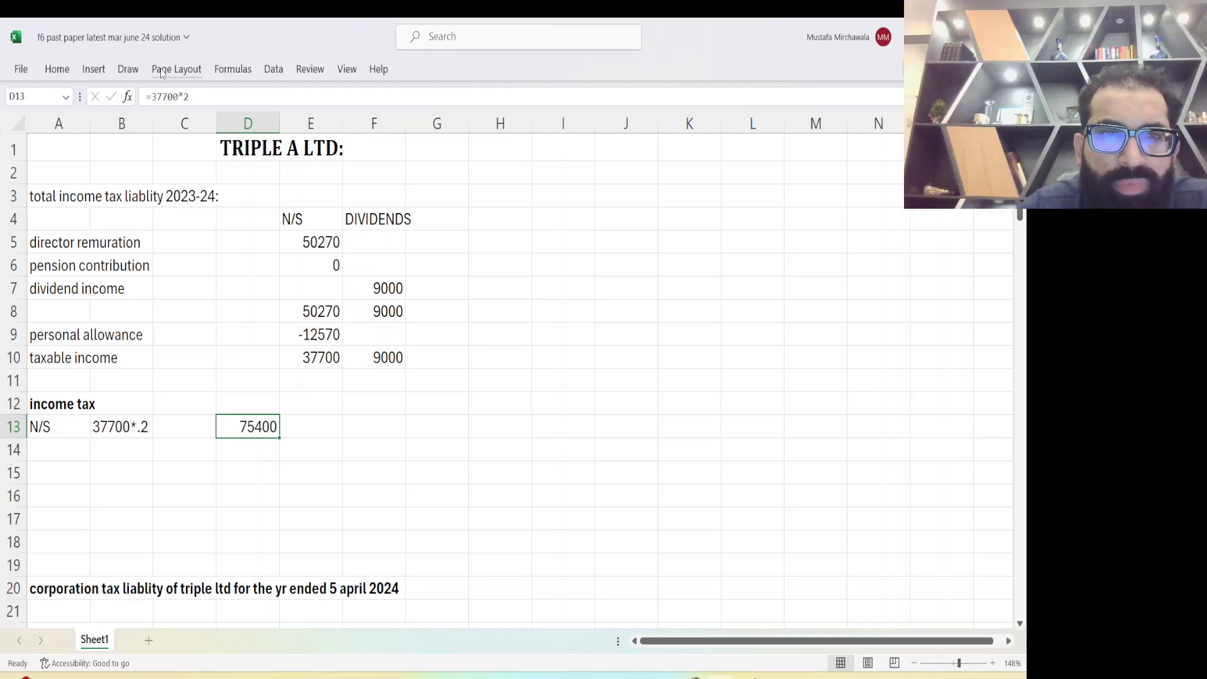
click(204, 95)
key(BackSpace)
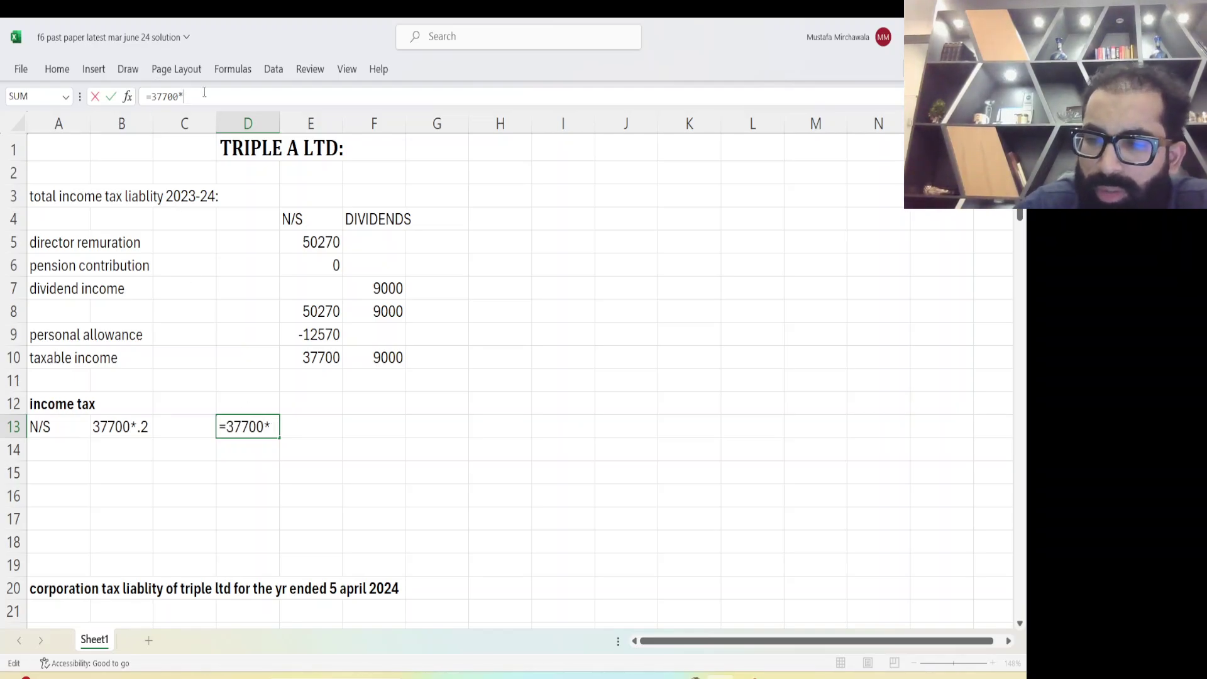
text(.2)
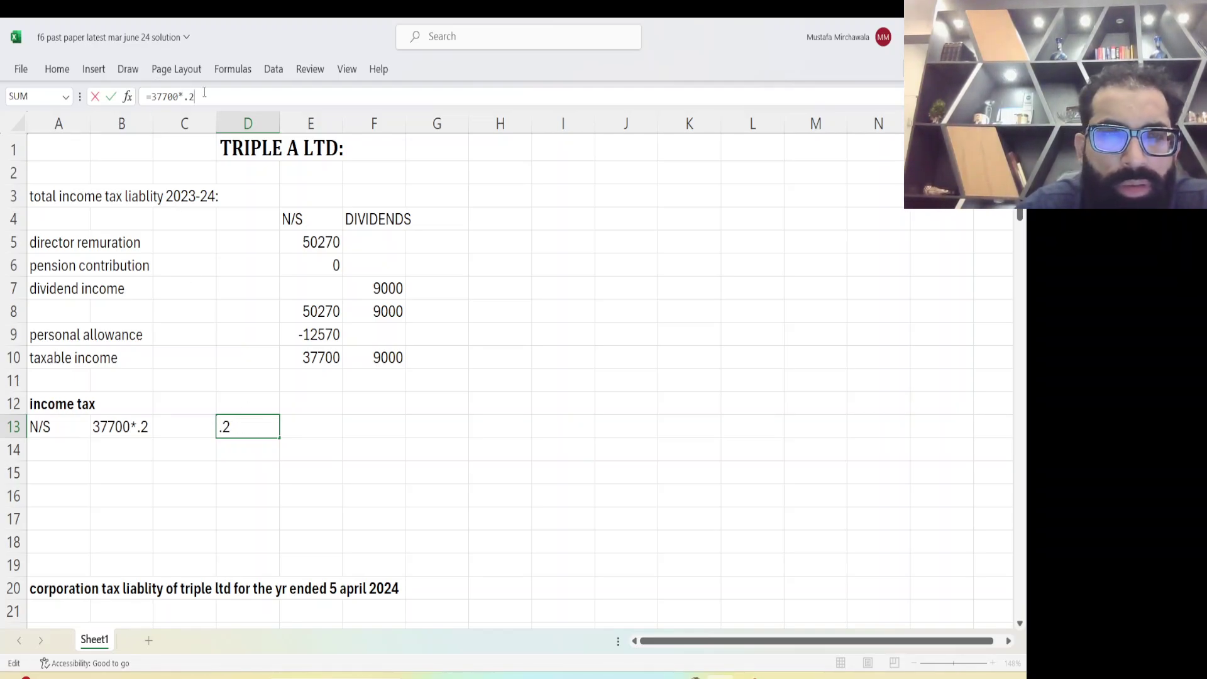
key(Return)
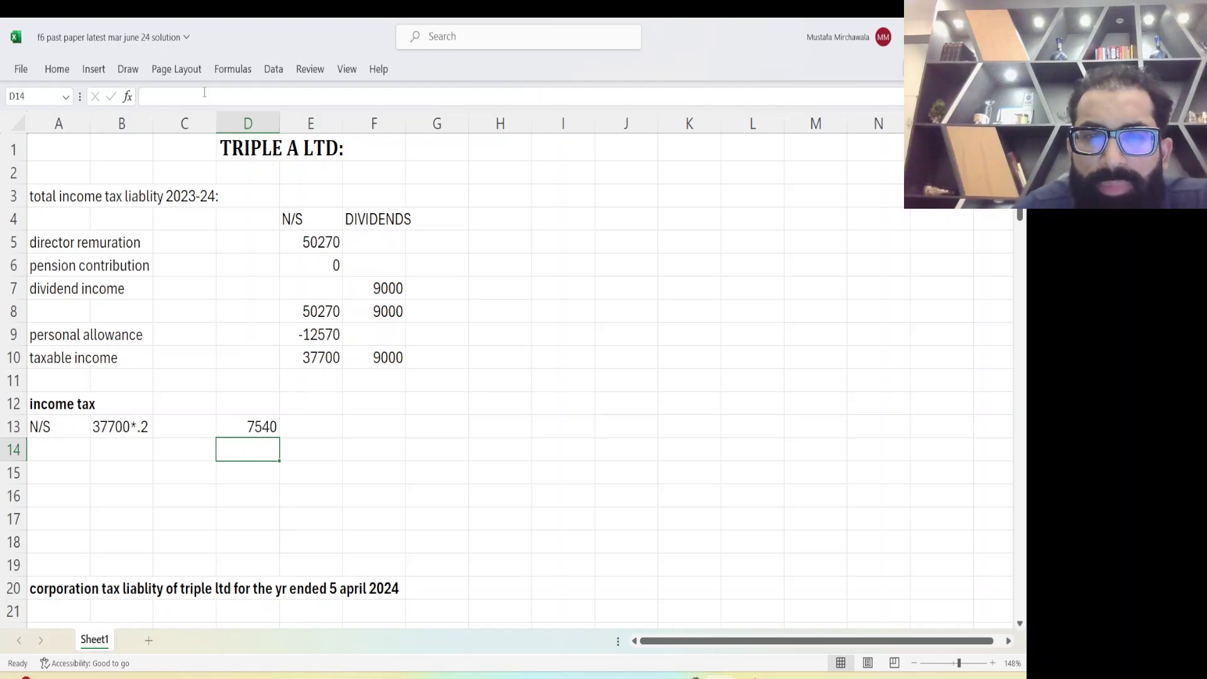
Label A14, below the N/S tax row, as DIV to begin the dividend tax section
key(Up)
key(Up)
key(Up)
key(Right)
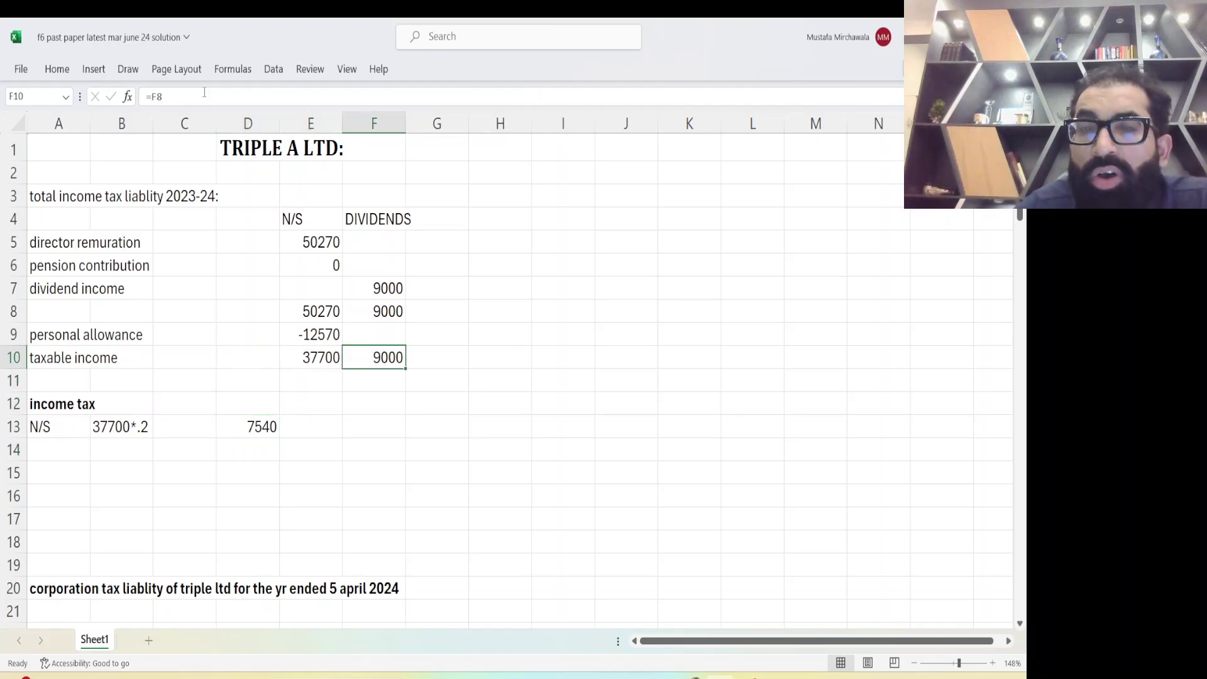
key(Down)
key(Down)
key(Down)
key(Down)
key(Left)
key(Left)
key(Left)
key(Left)
key(Left)
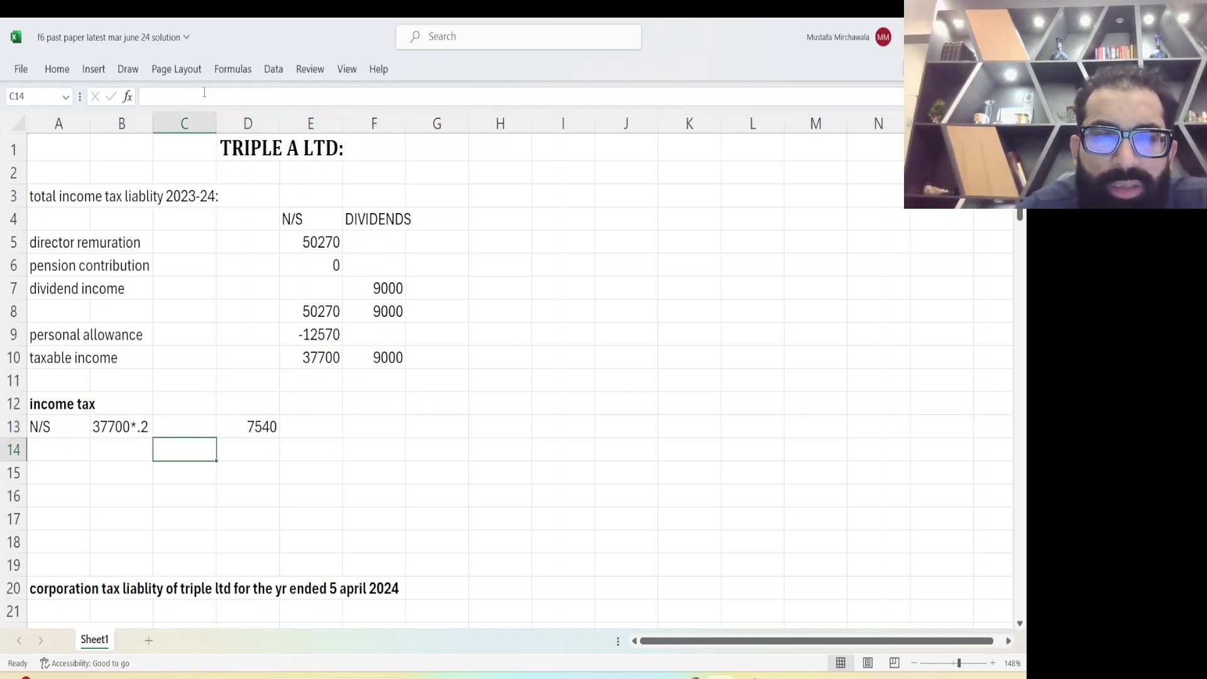
text(DIV)
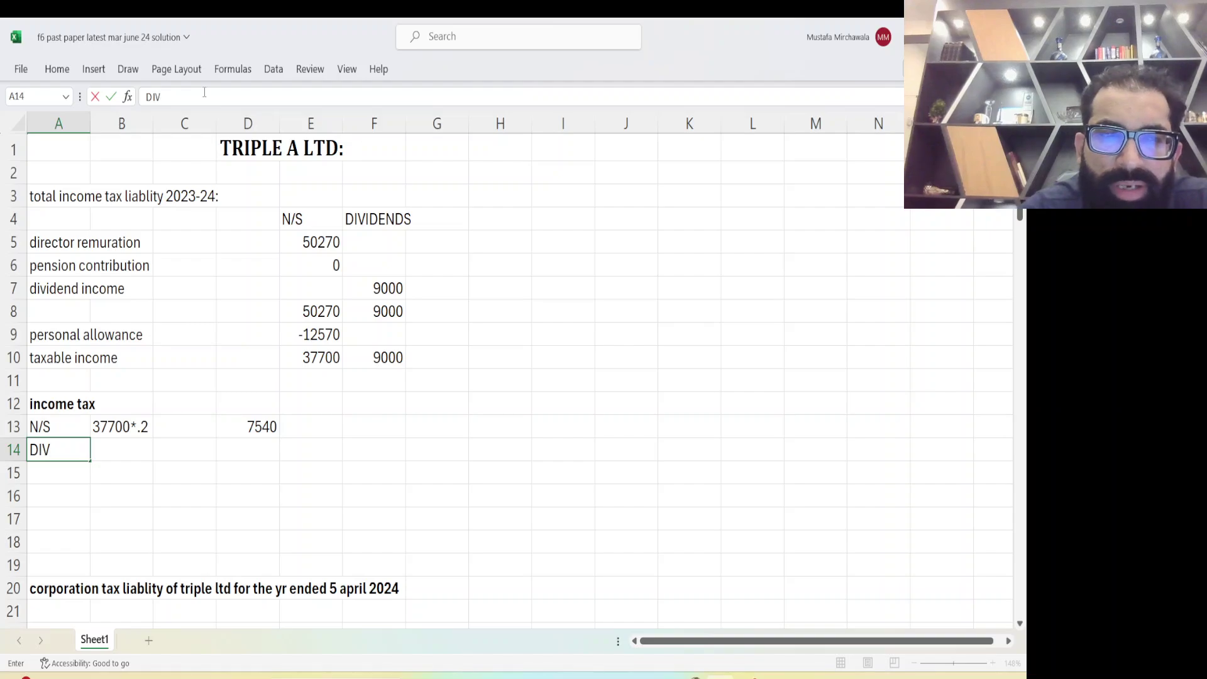
key(Return)
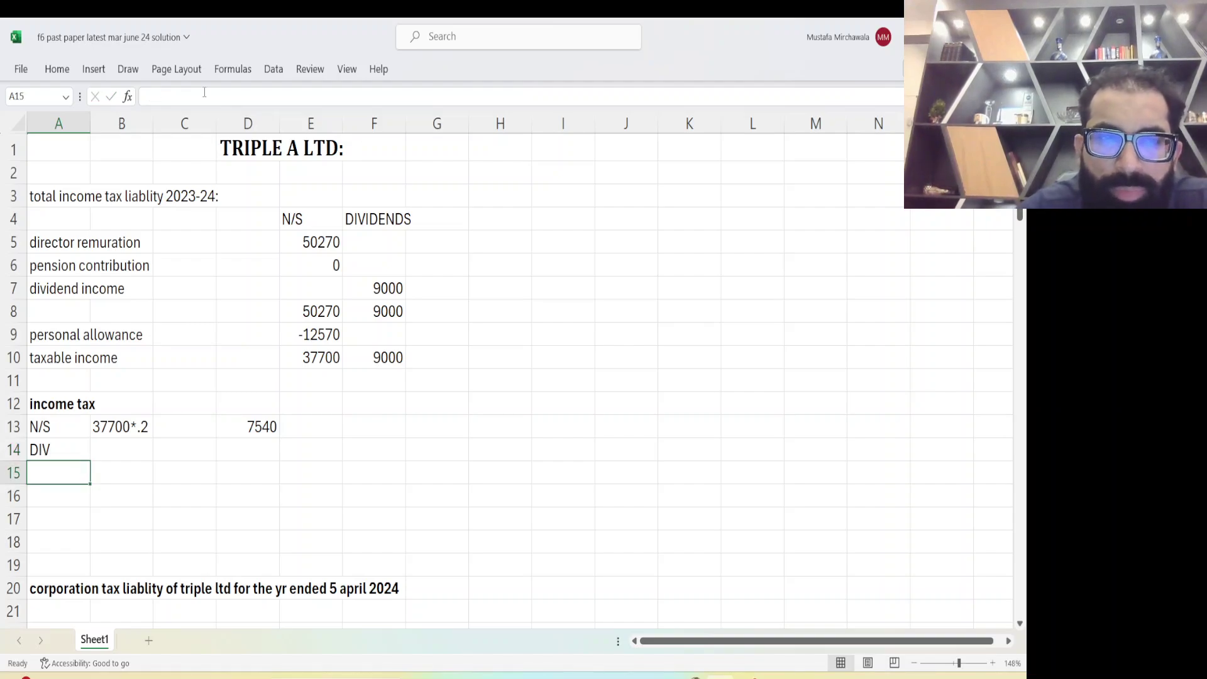
Fill in row 15 with the label NRB, the working 1000*0 in B15 and a tax of 0 in D15
text(NRB)
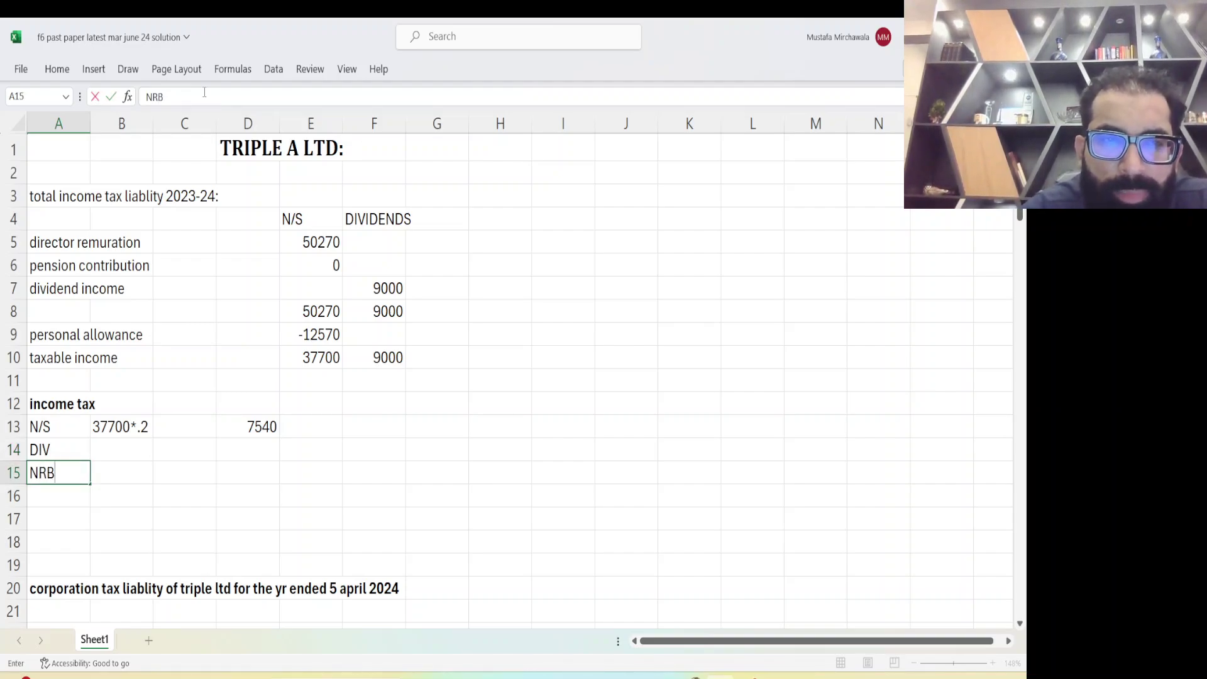
key(Tab)
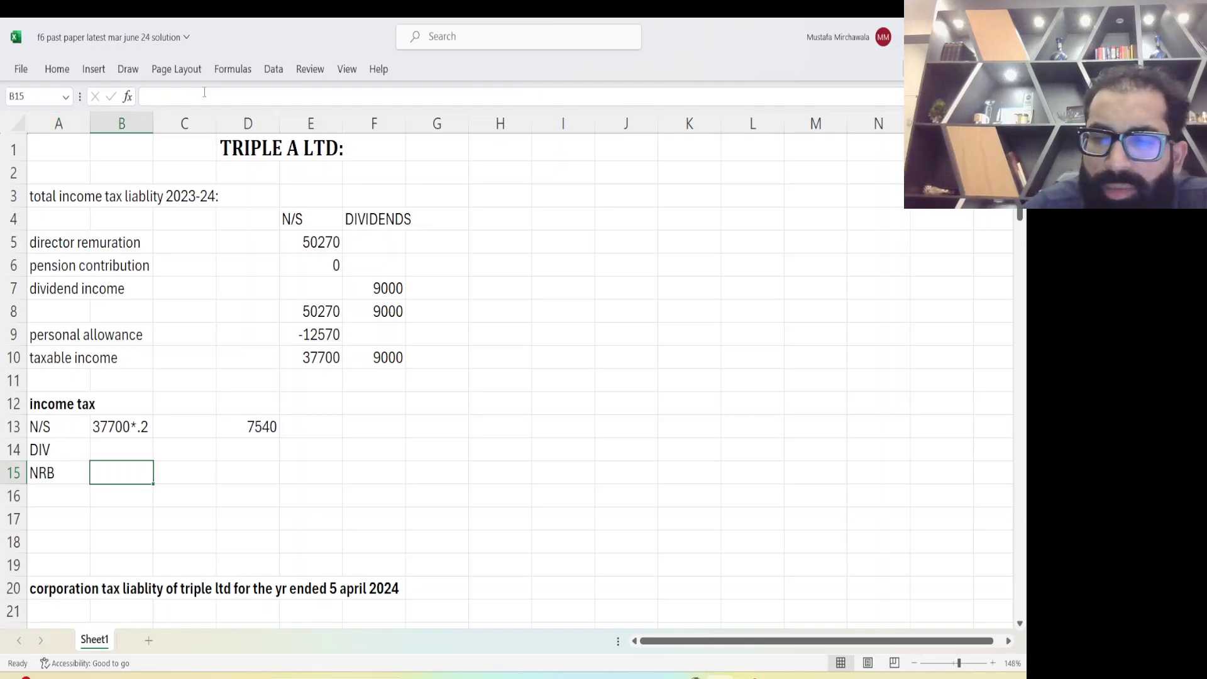
text(1000)
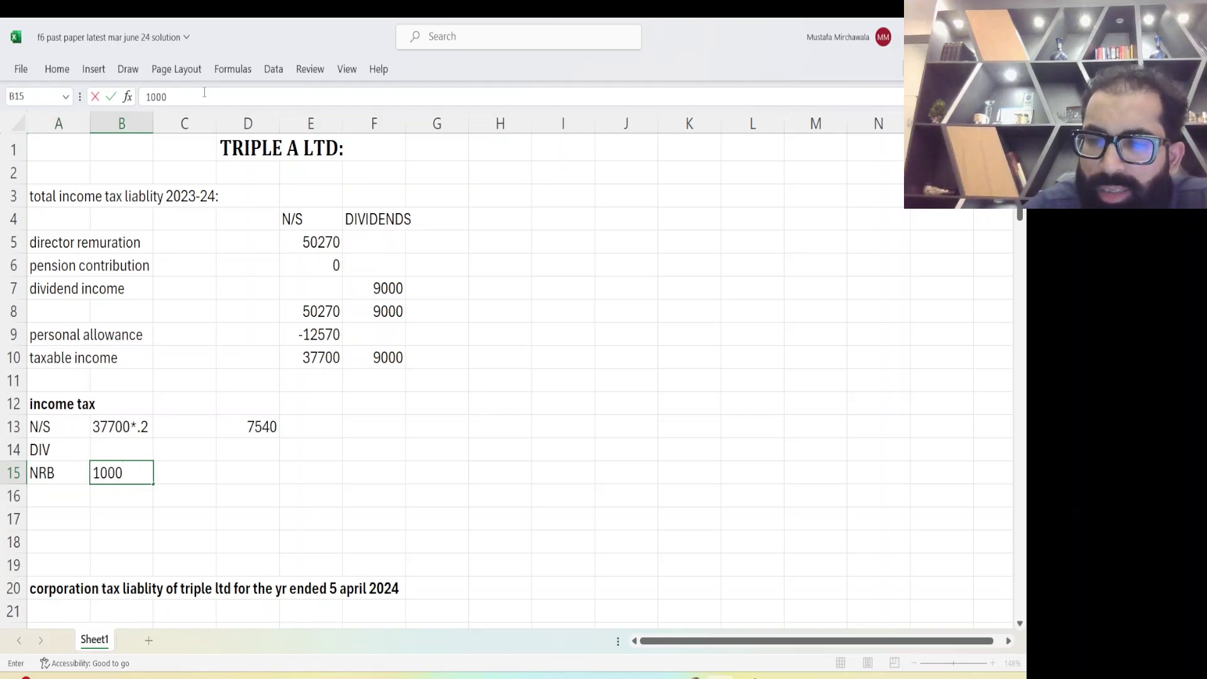
text(*0)
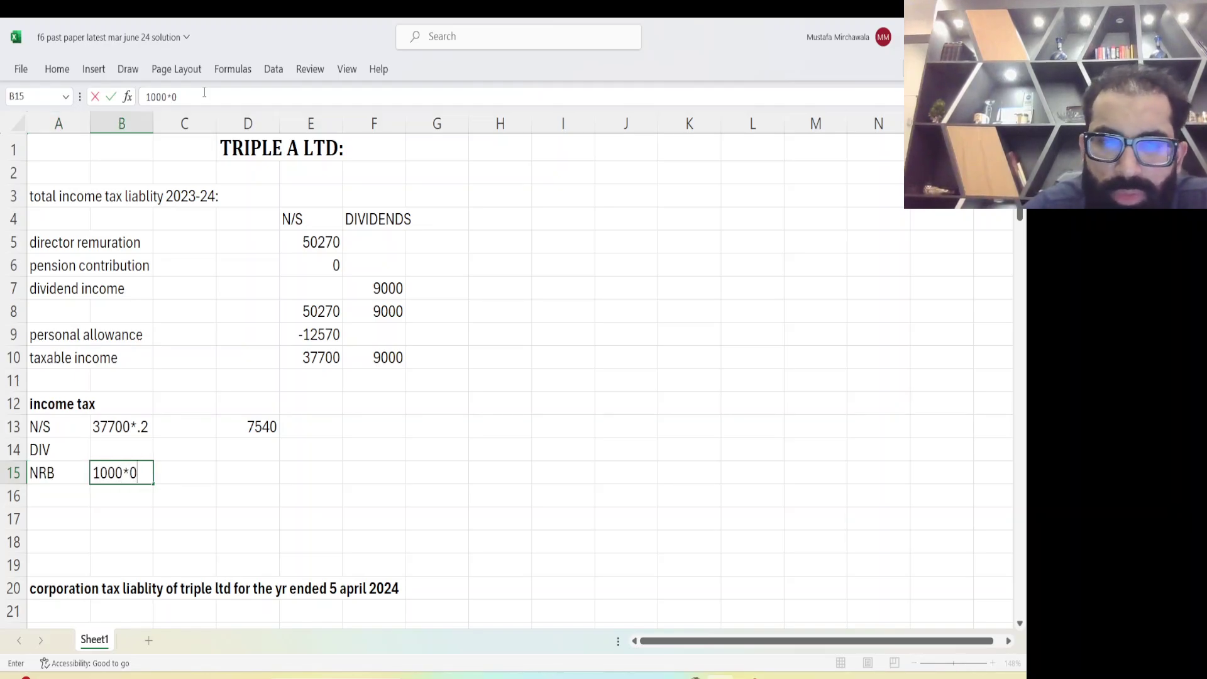
key(Tab)
key(Tab)
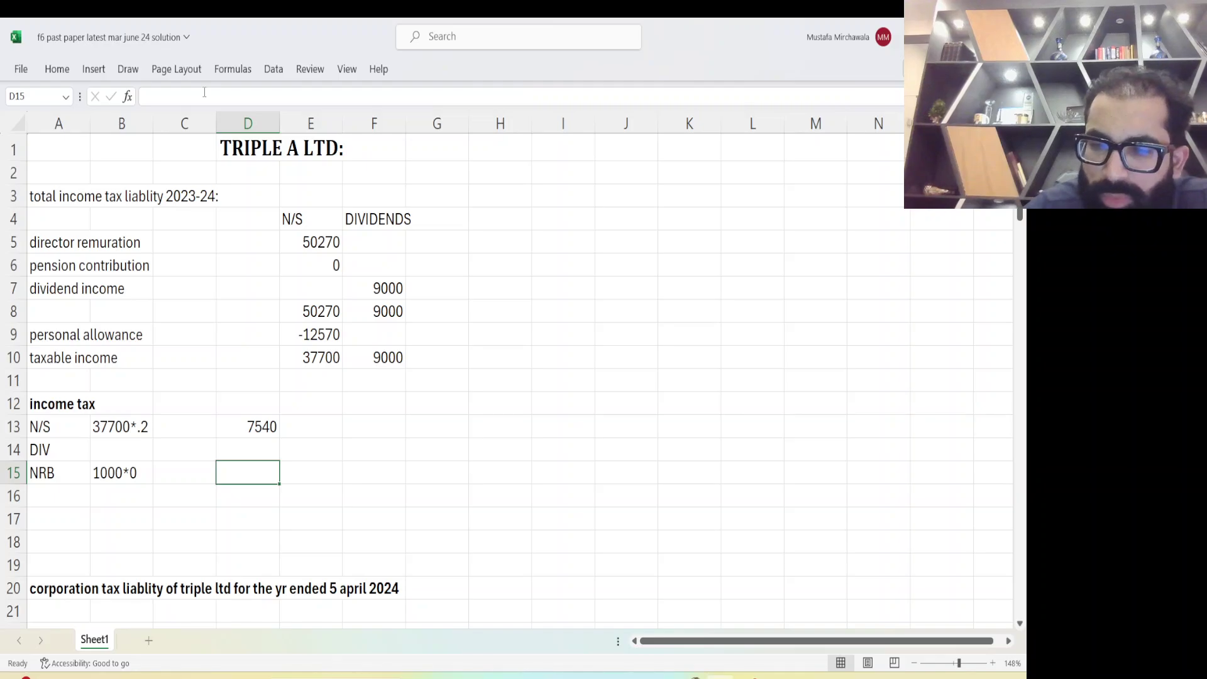
text(0)
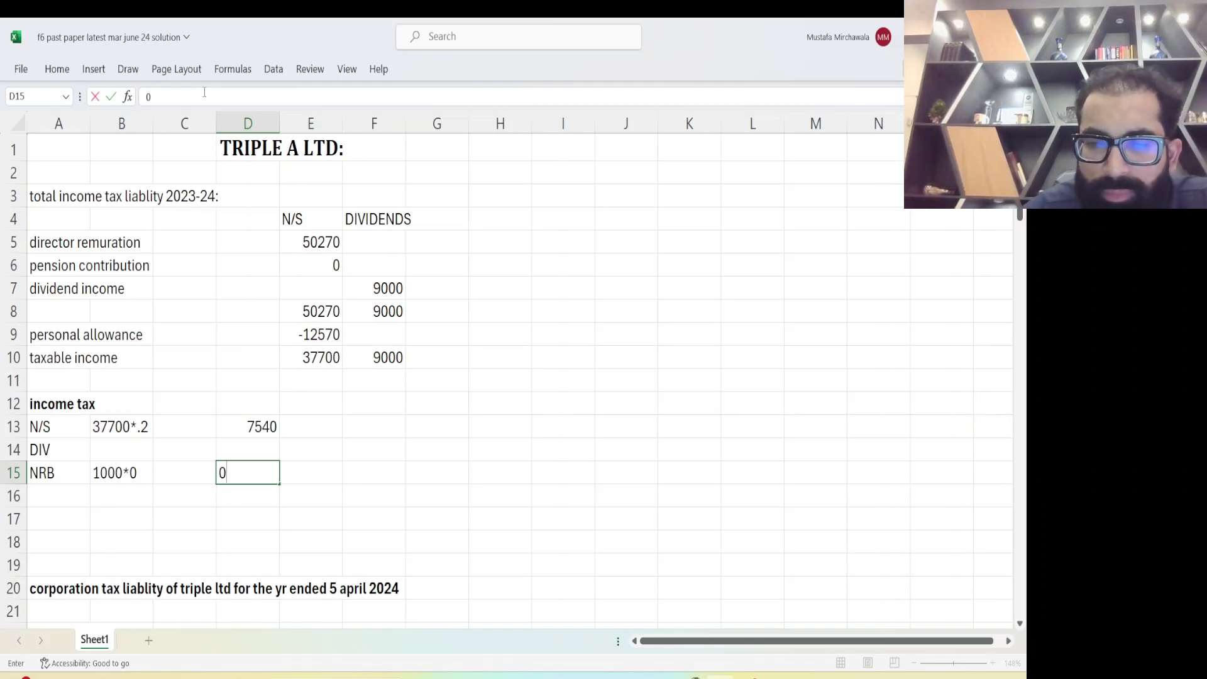
key(Return)
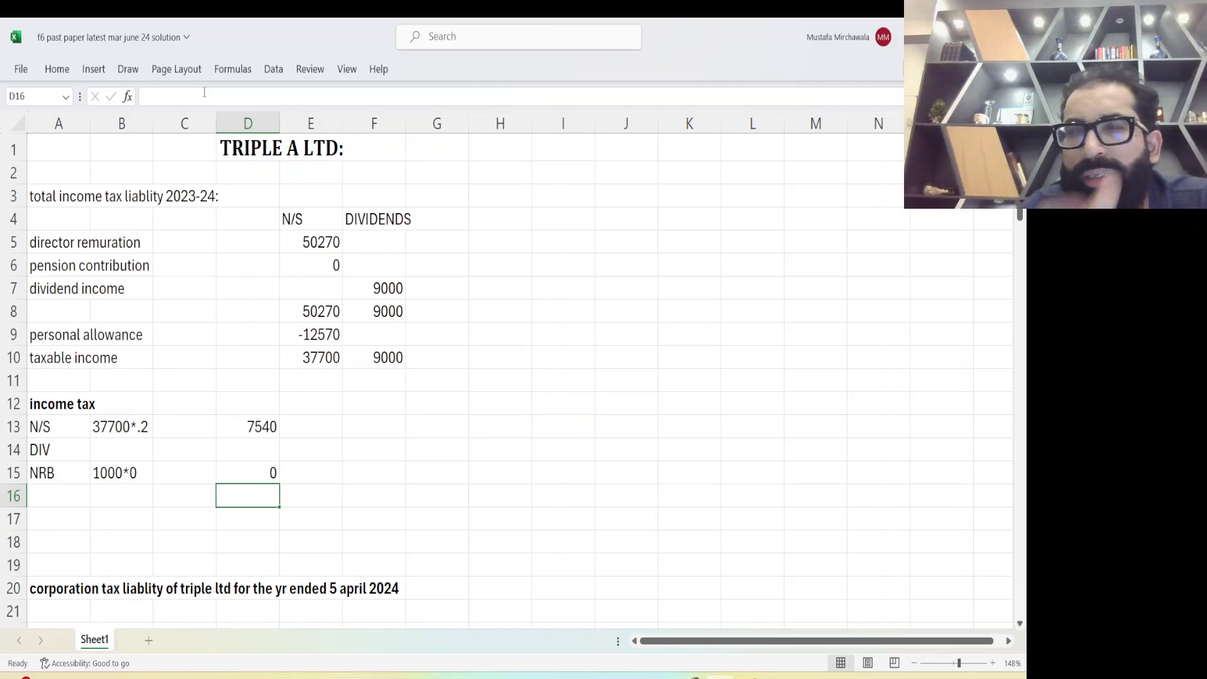
Write the working 8000*.3375 for the remaining dividends in B16
key(Left)
key(Left)
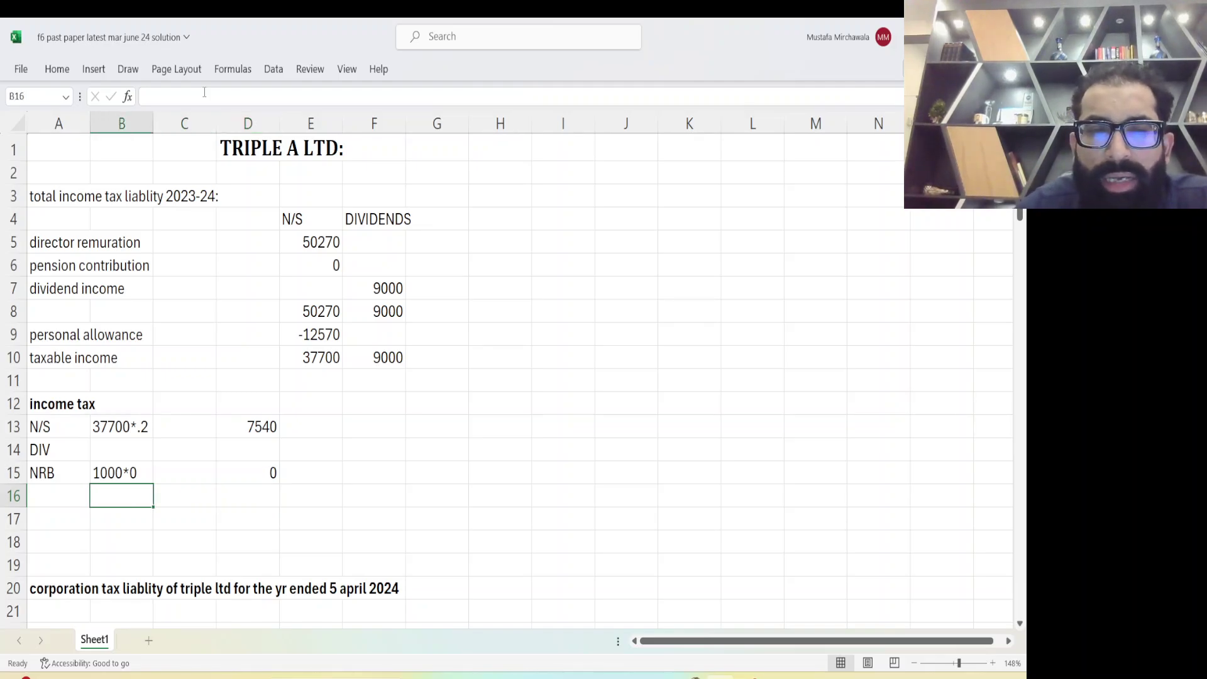
text(8000)
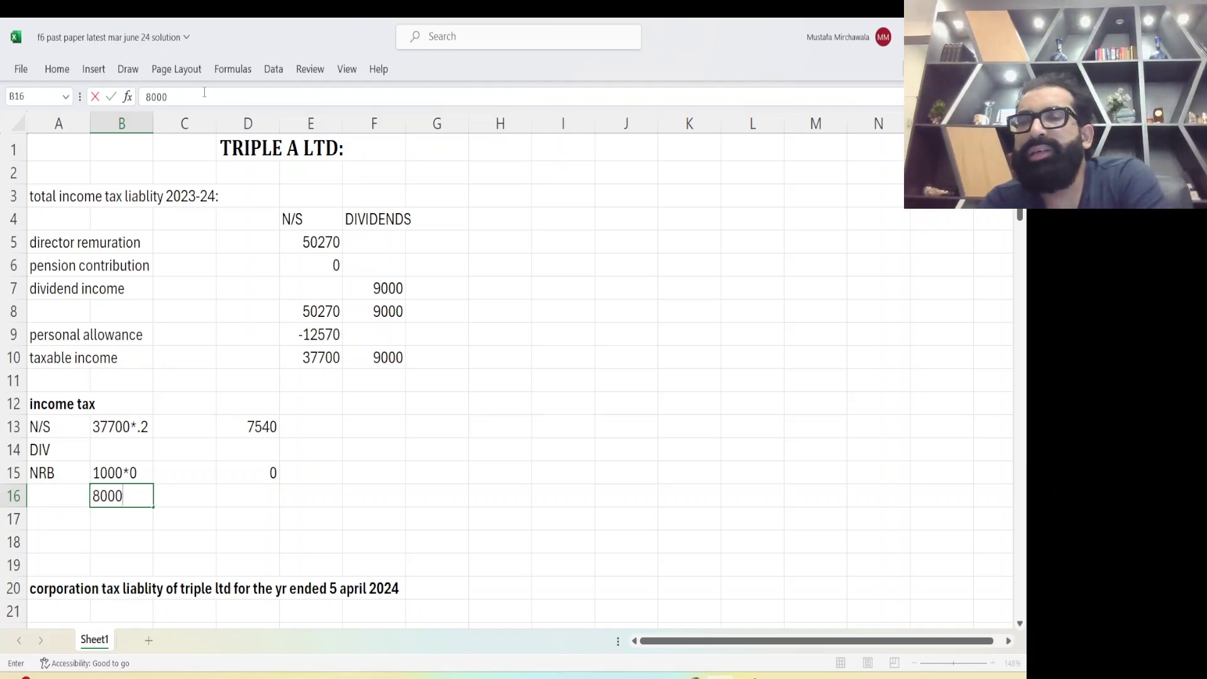
text(*)
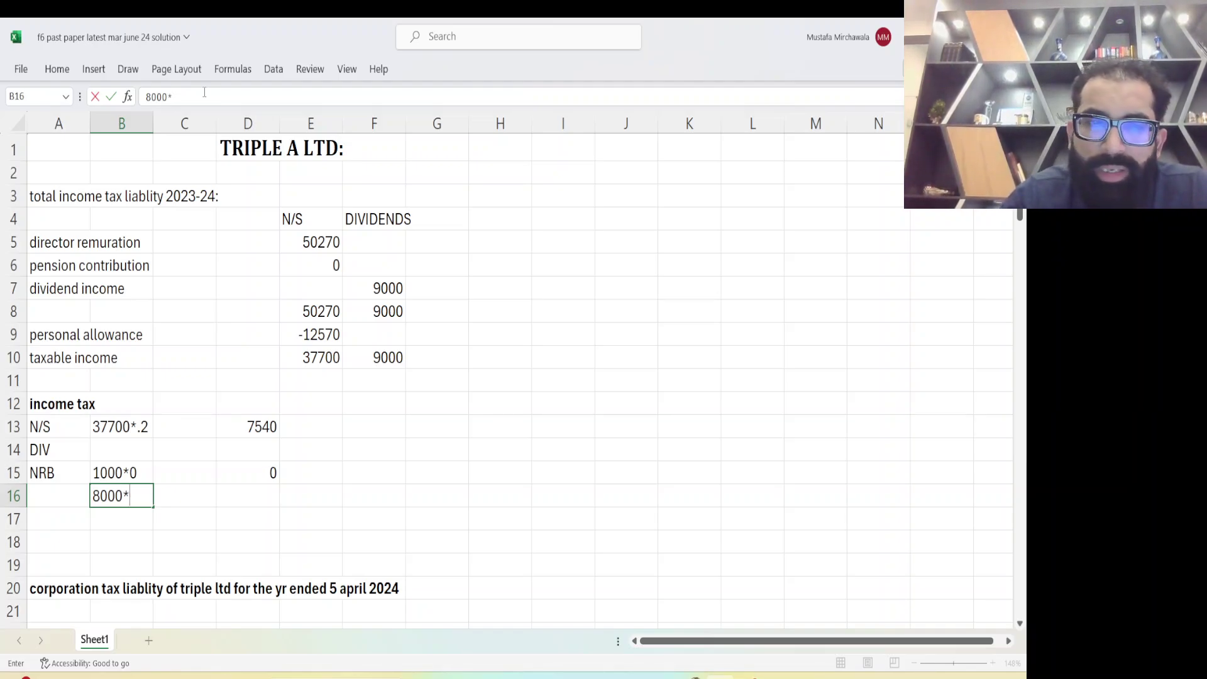
text(.33)
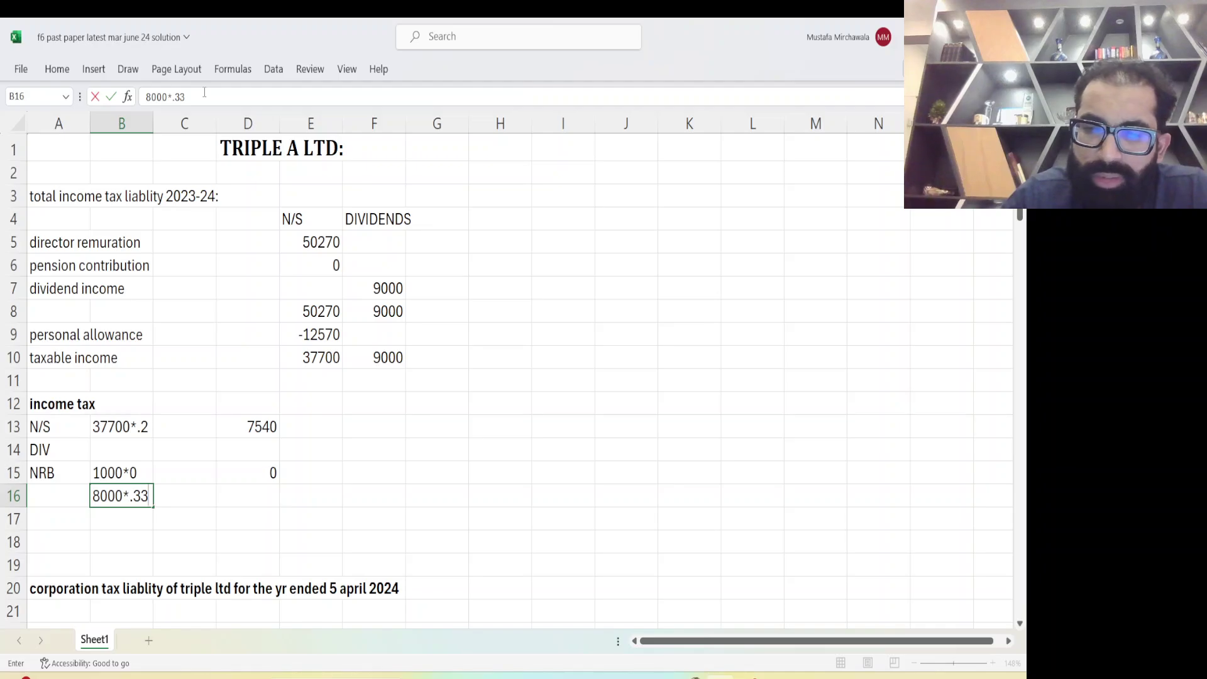
text(75)
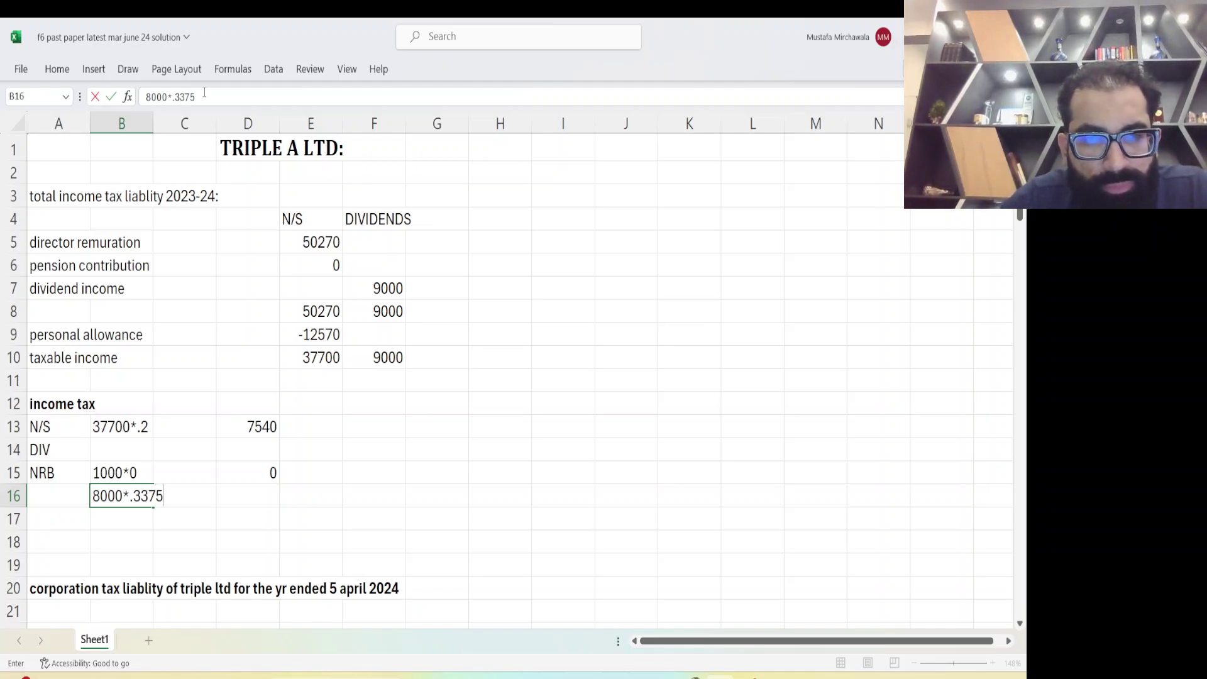
Calculate the tax on the remaining dividends in D16 with =8000*.3375
key(Tab)
key(Tab)
text(=)
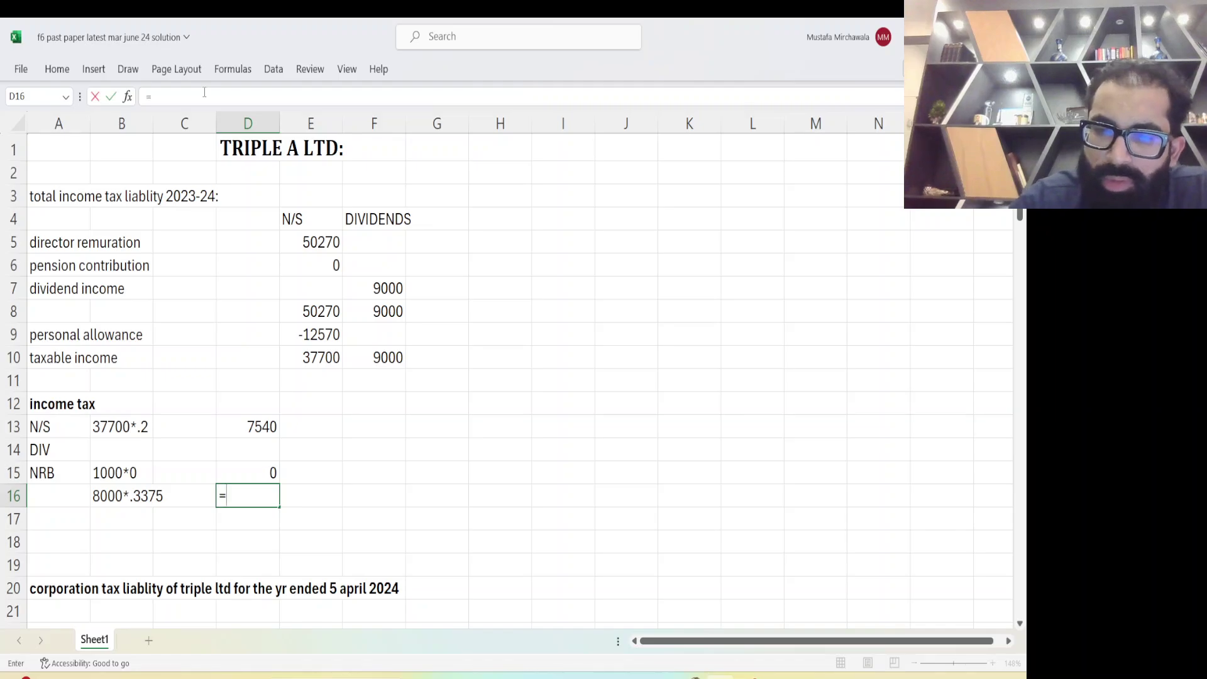
text(8000*)
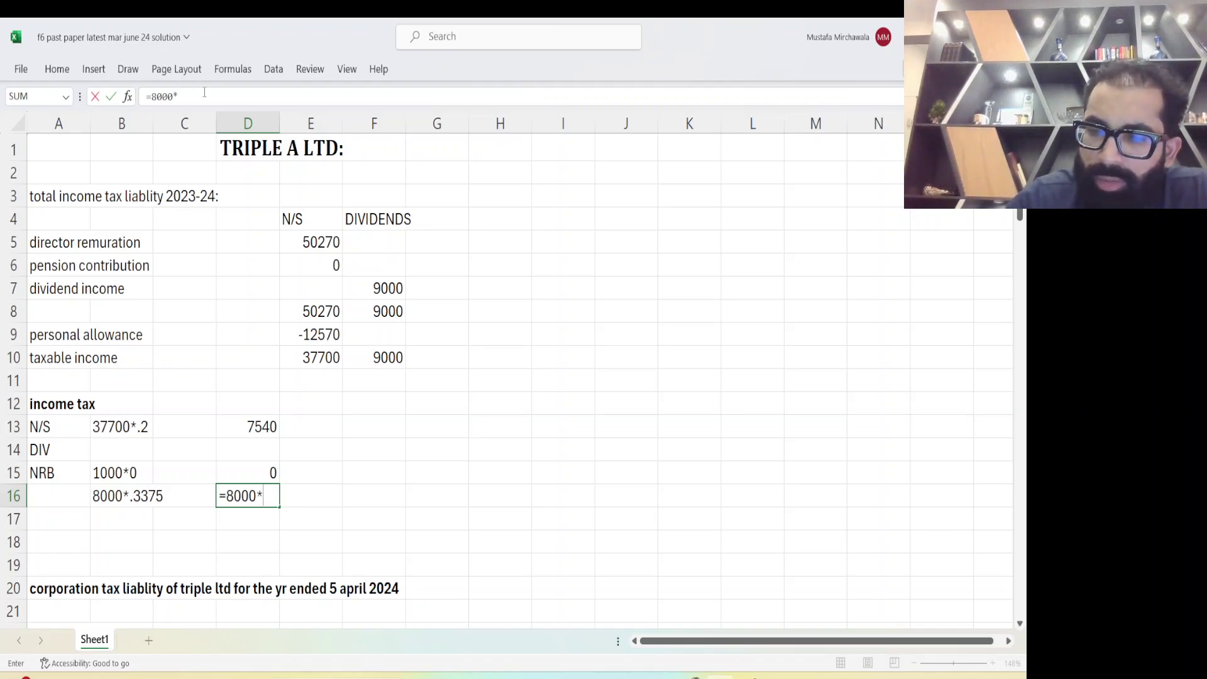
text(.3375)
key(Return)
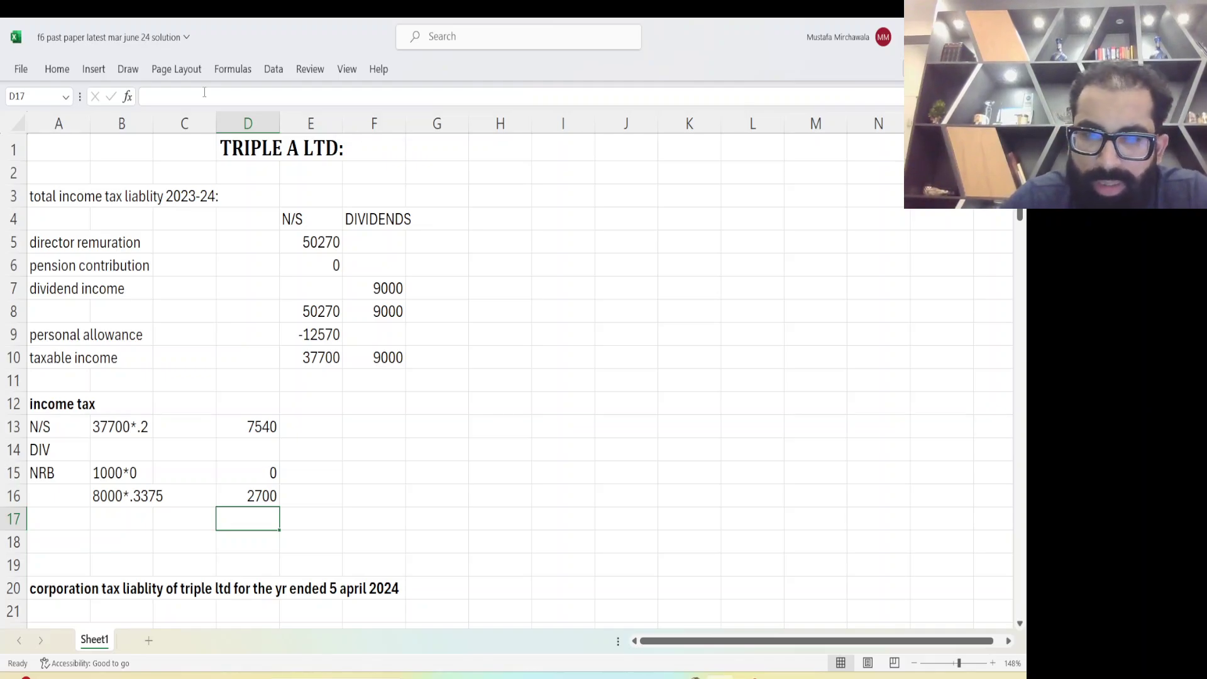
Total the income tax in D17 with =SUM(D13:D16) and make the total bold
key(alt+equal)
key(Up)
key(Up)
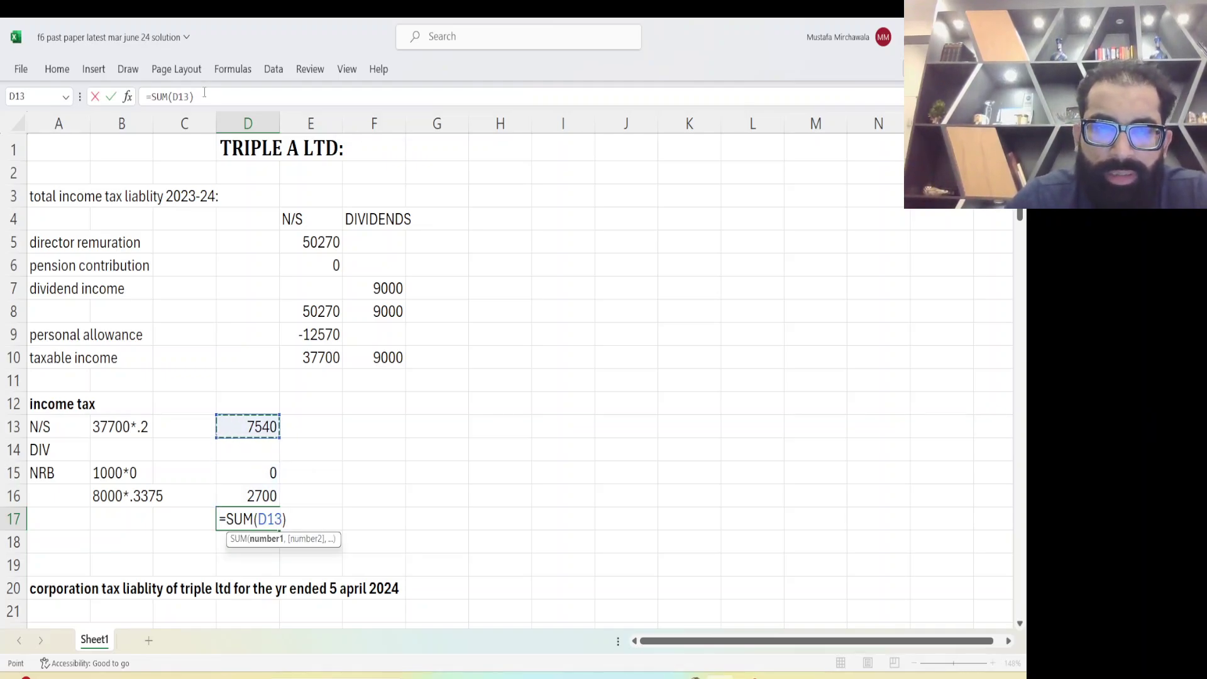
key(shift+Down)
key(shift+Down)
key(shift+Down)
key(Return)
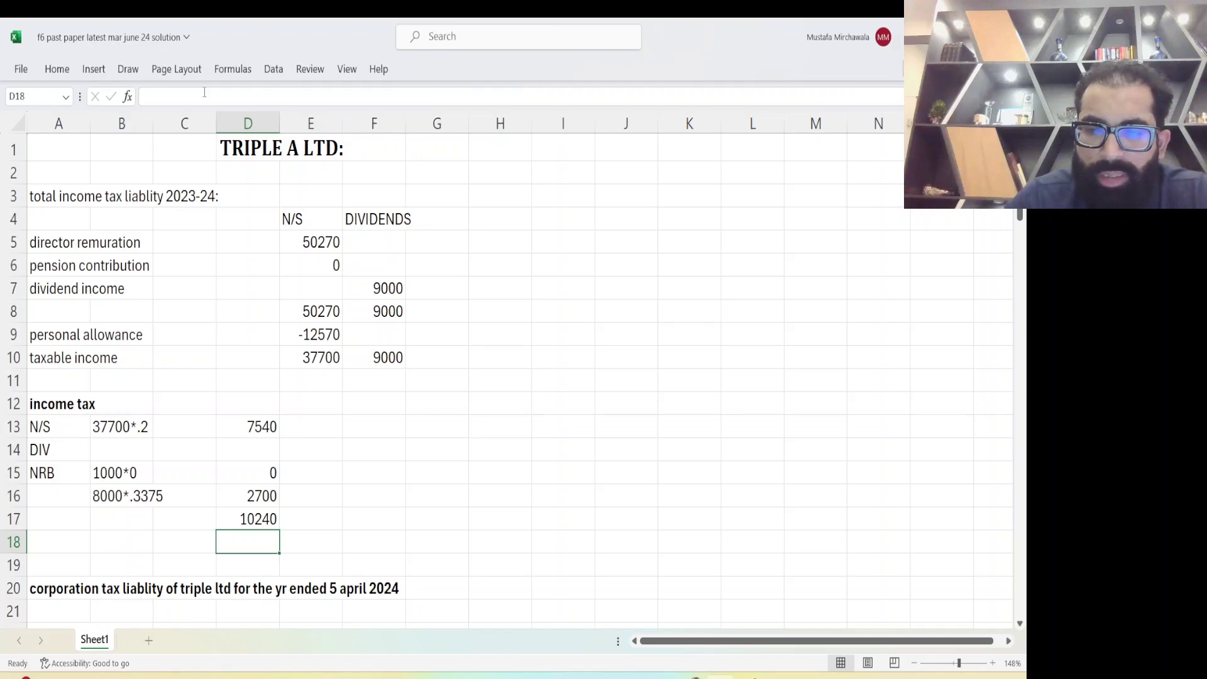
key(Up)
key(ctrl+b)
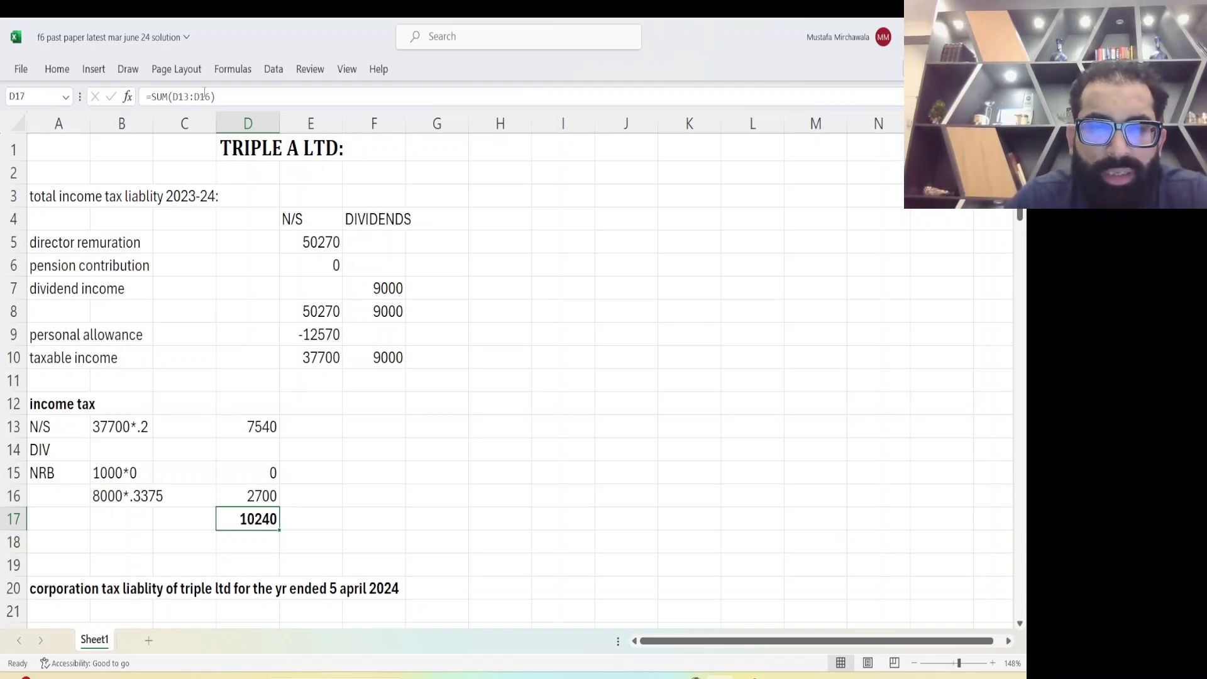
Label cell B18 as "Total income tax liability for all 3 directors"
click(125, 542)
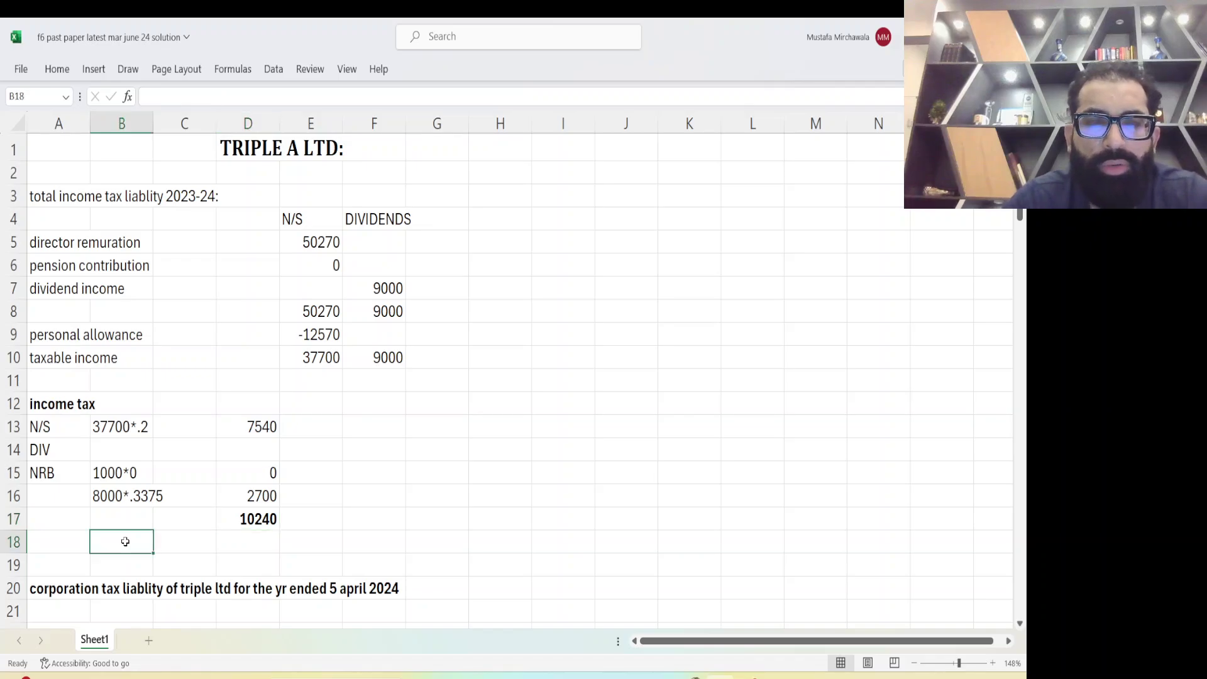
text(TOT)
key(BackSpace)
key(BackSpace)
key(Caps_Lock)
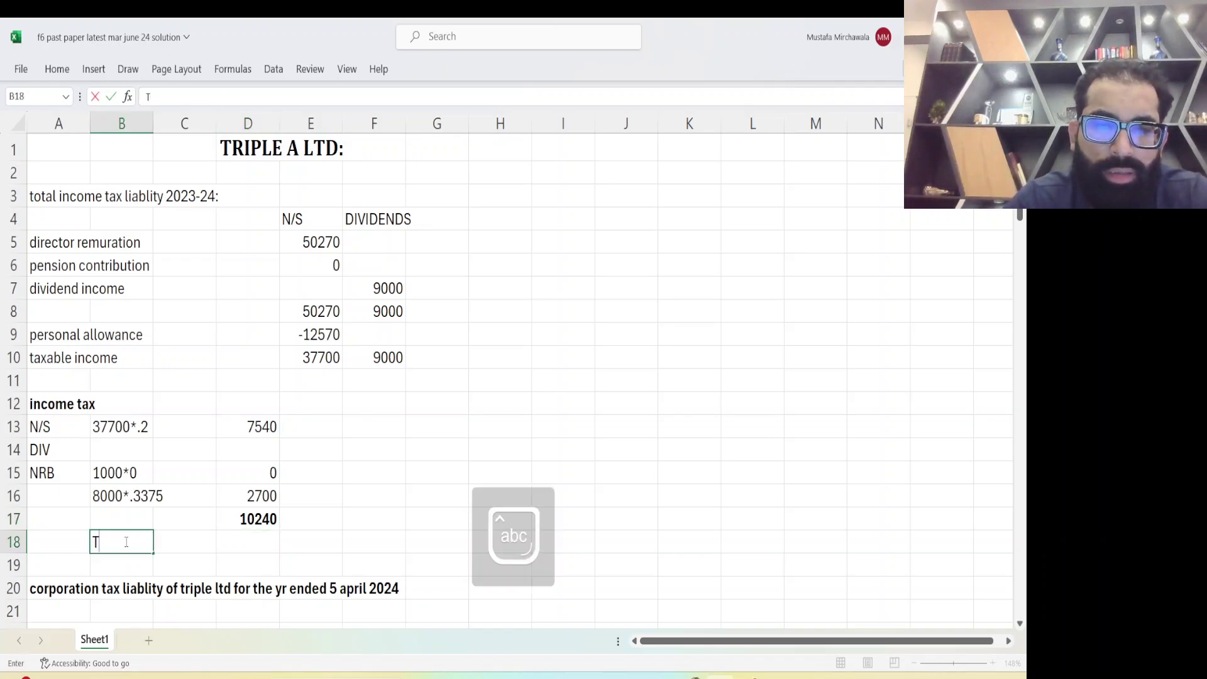
text(otal i)
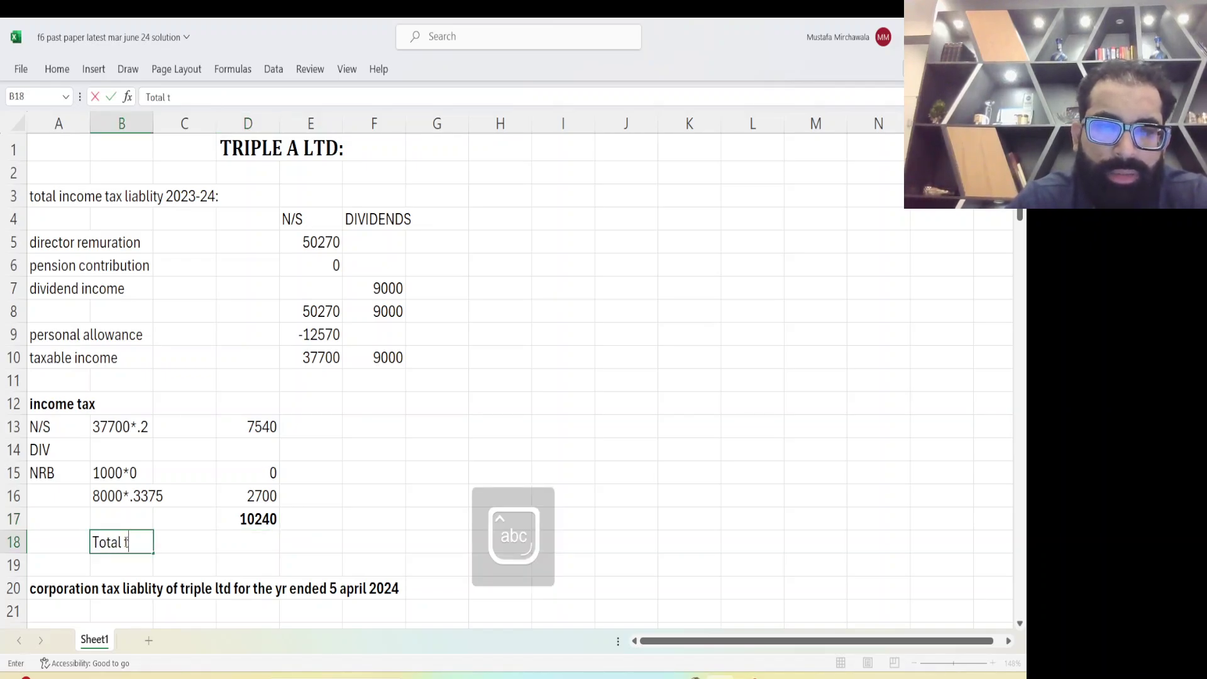
text(ncome tax )
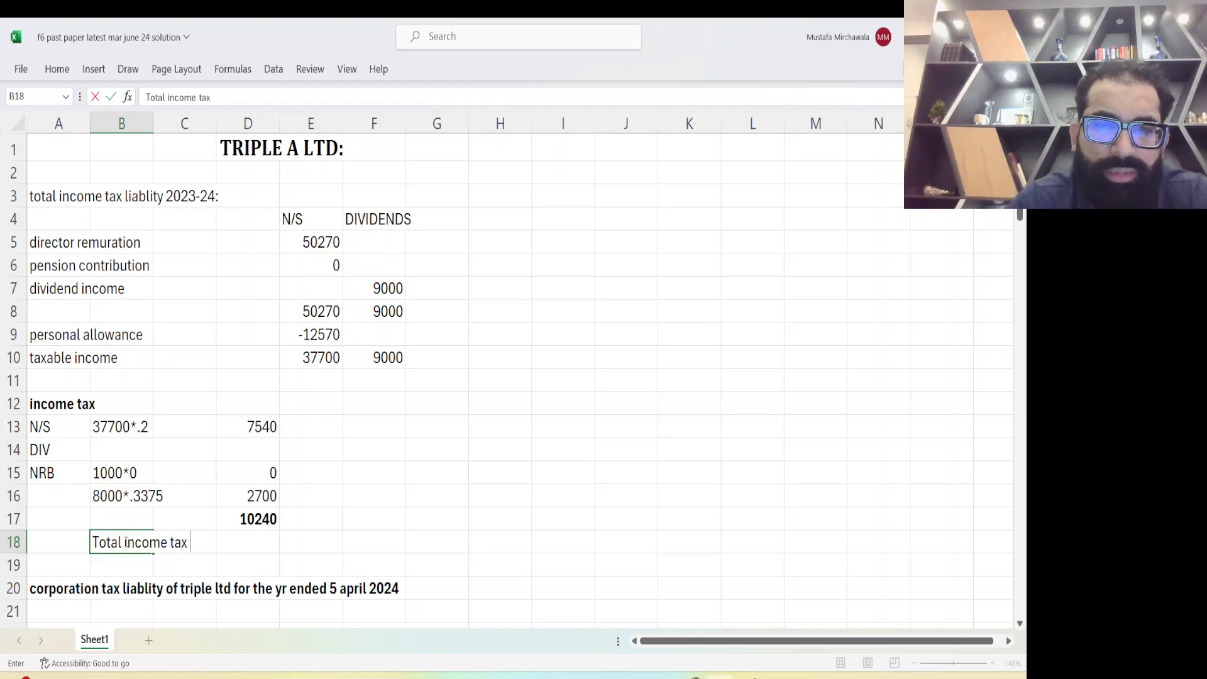
text(liab)
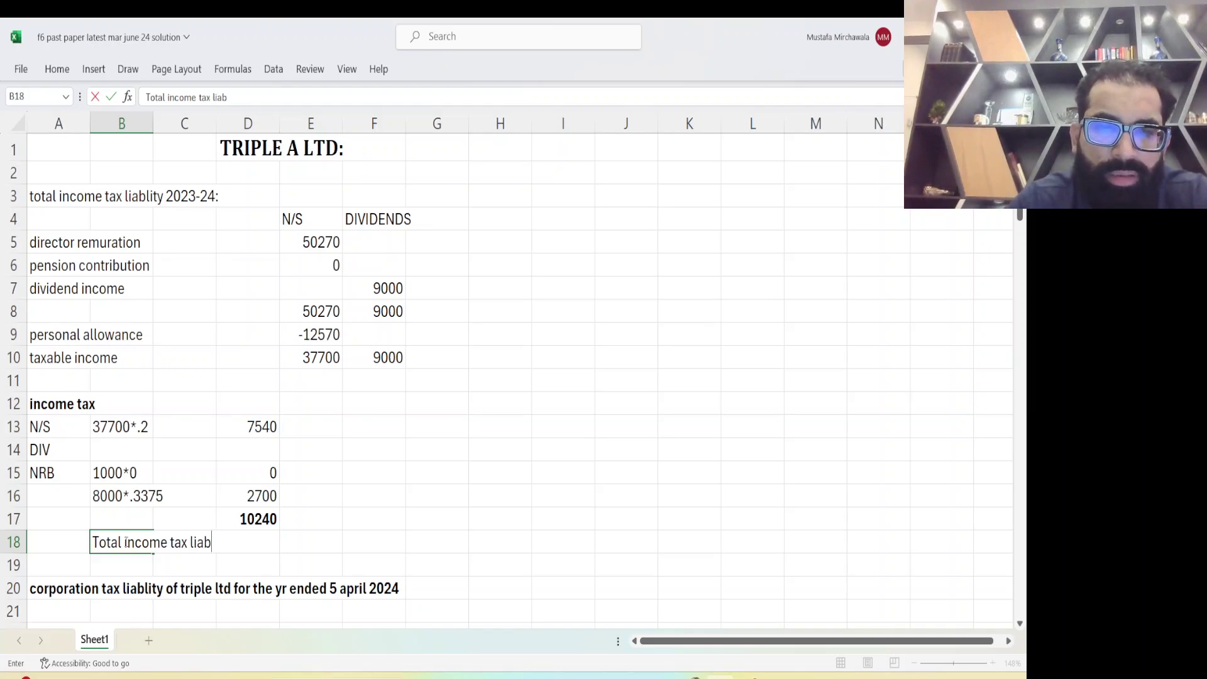
text(i;it)
key(BackSpace)
key(BackSpace)
key(BackSpace)
text(lit)
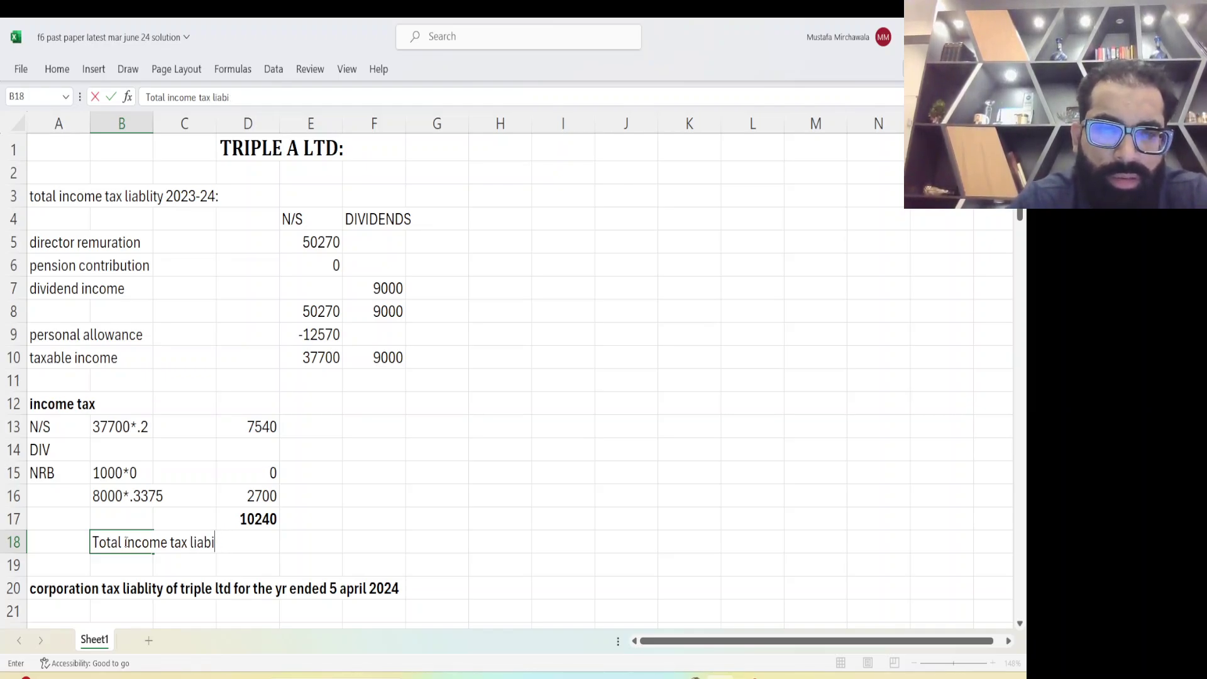
text(y for all)
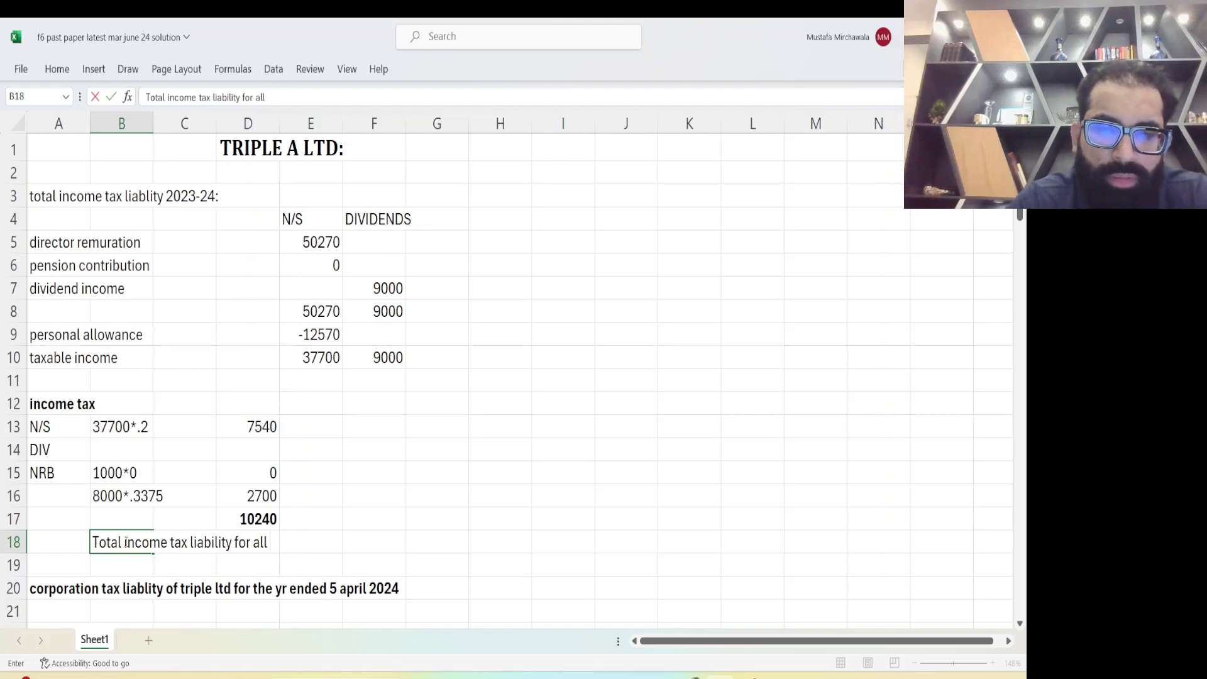
text( 3 direcotro)
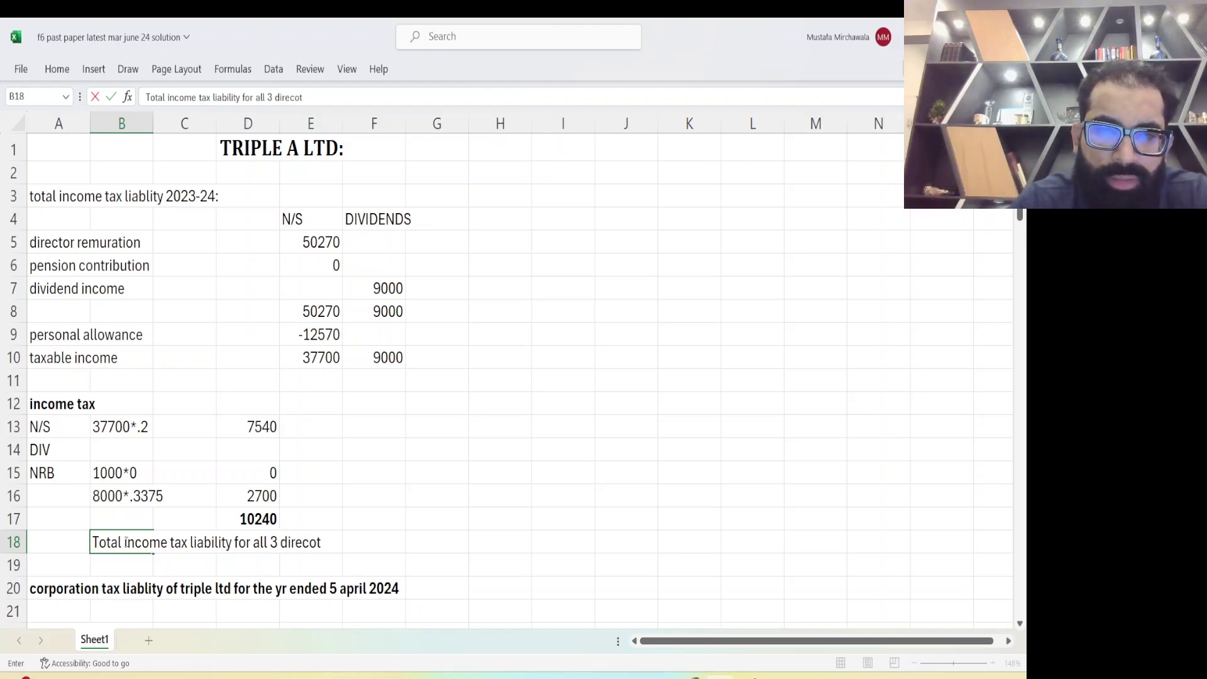
key(BackSpace)
key(BackSpace)
key(BackSpace)
key(BackSpace)
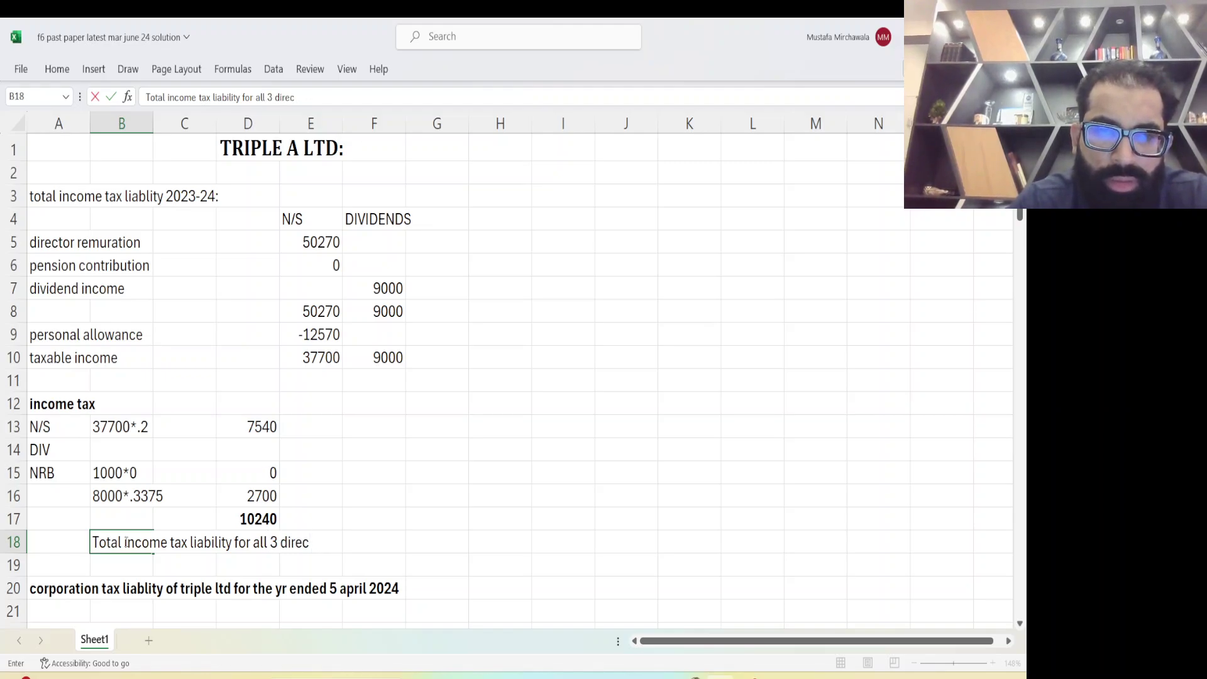
text(tors)
Calculate the three directors' combined income tax in G18 with =D17*3 and make the result bold
key(Right)
key(Right)
key(Right)
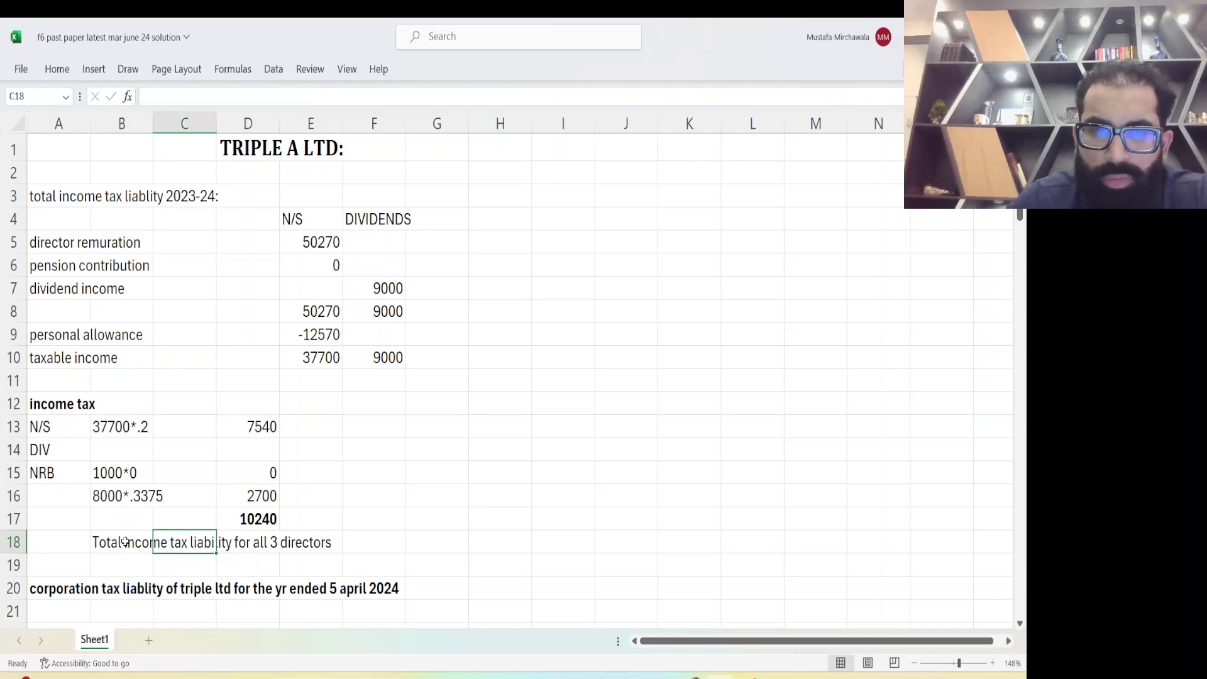
key(Right)
key(Right)
text(=)
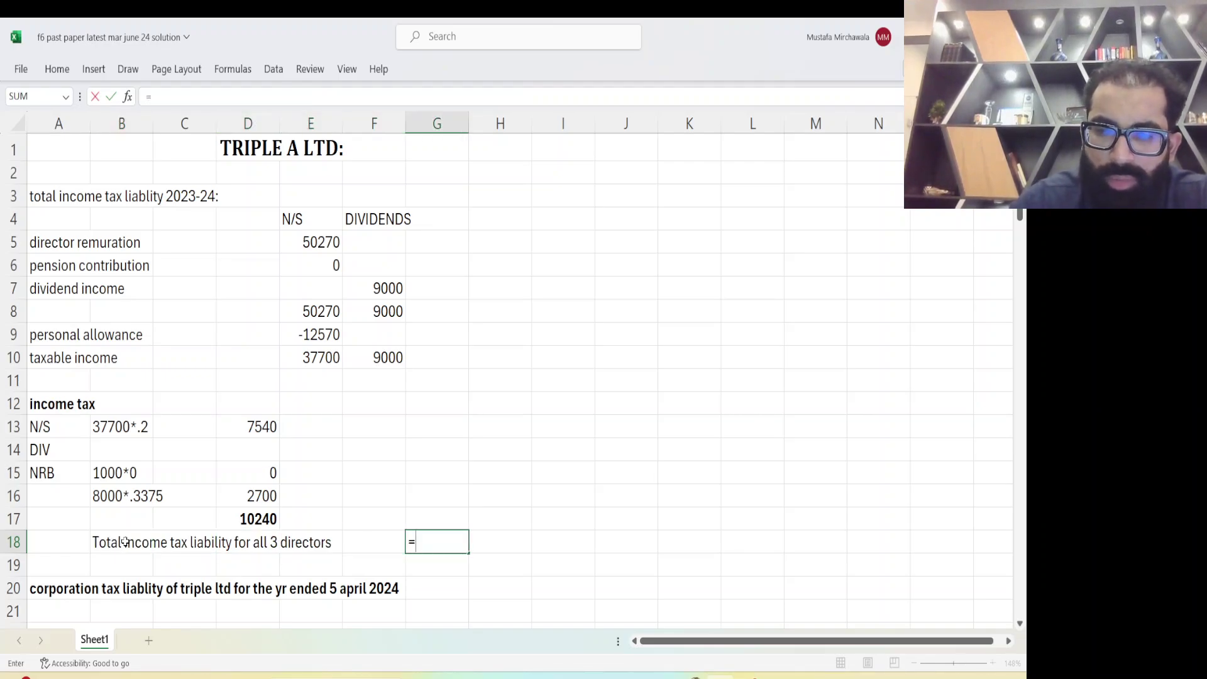
key(Left)
key(Left)
key(Left)
key(Up)
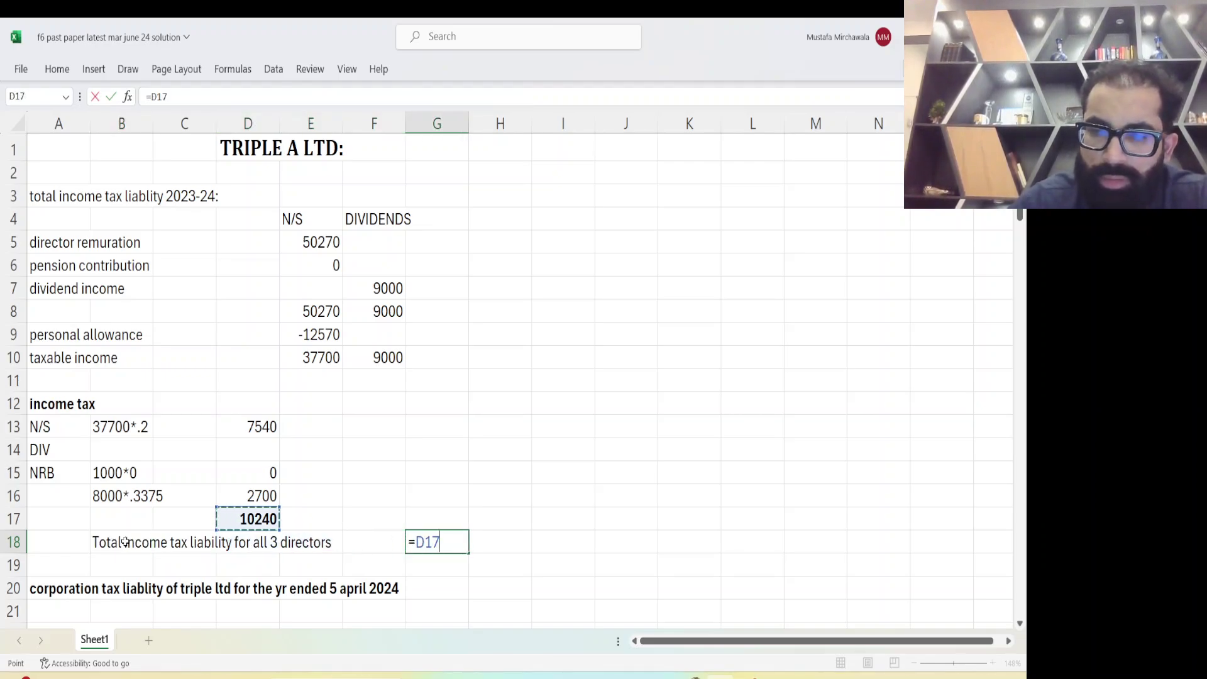
text(*3)
key(Return)
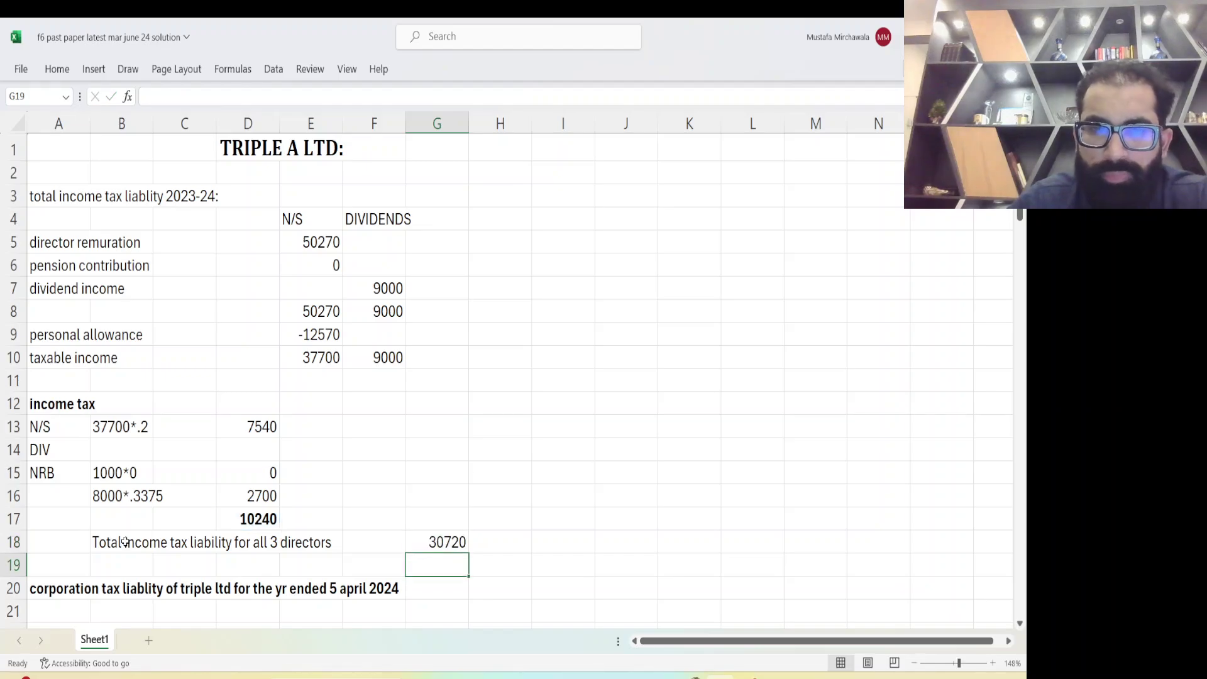
key(Up)
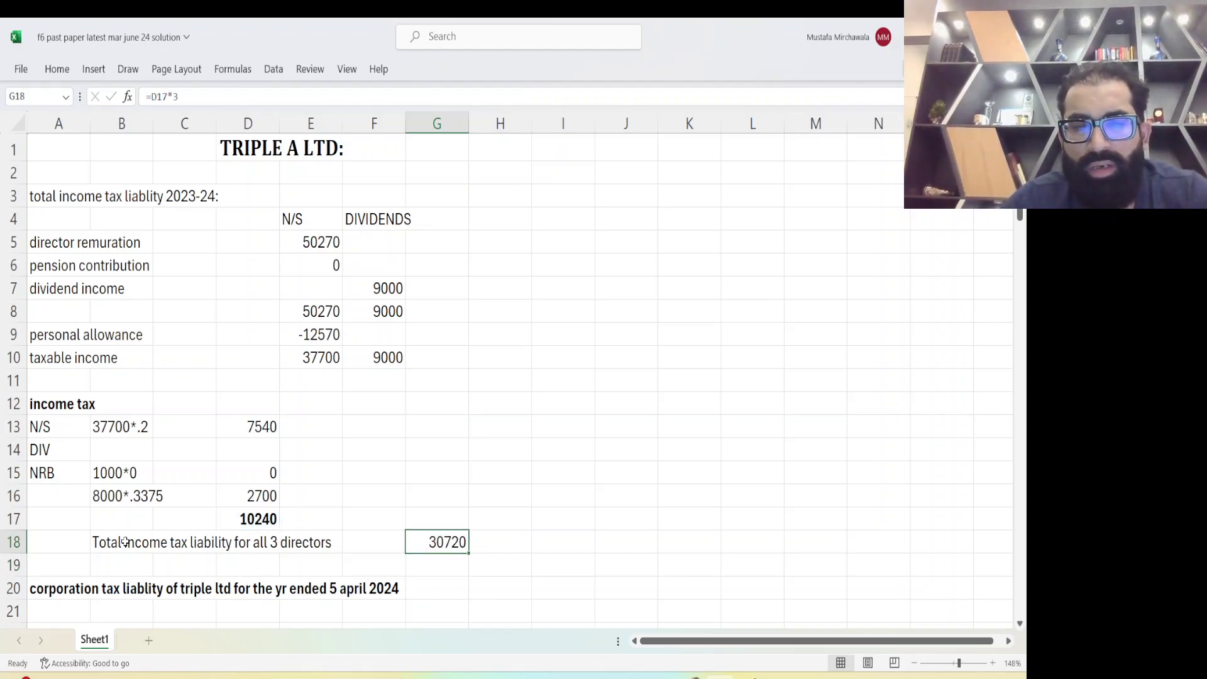
key(ctrl+b)
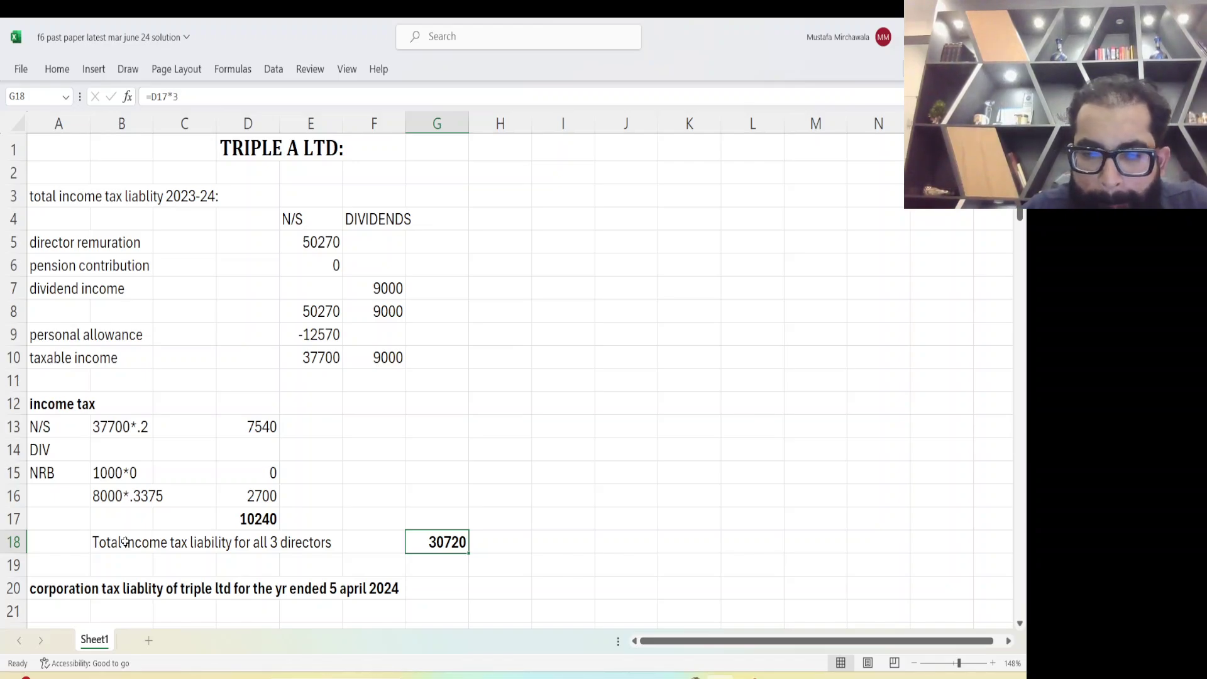
Make the N/S and DIVIDENDS column headings in E4 and F4 bold
key(Down)
key(Down)
key(Down)
key(Down)
key(Up)
key(Up)
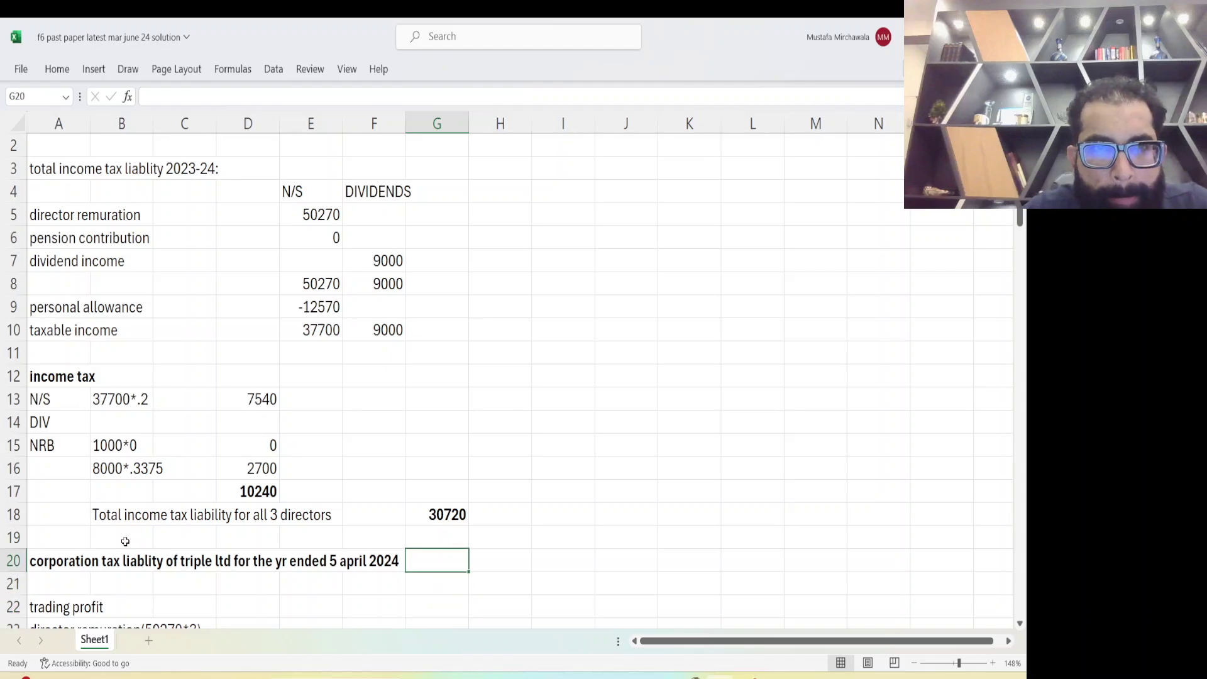
key(Up)
key(Up)
key(Up)
key(Up)
key(Up)
key(Up)
key(Up)
key(Up)
key(Up)
key(Up)
key(Up)
key(Up)
key(Up)
key(Up)
key(Up)
key(Up)
key(Up)
key(Up)
key(Up)
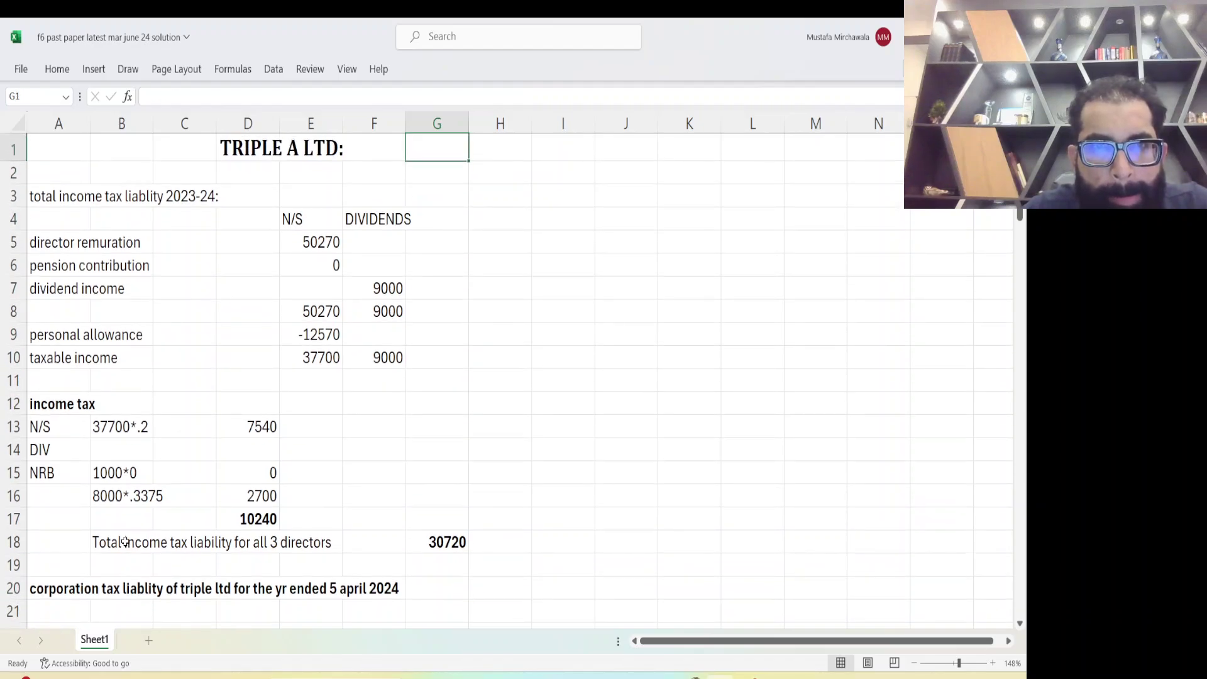
key(Down)
key(Down)
key(Down)
key(Down)
key(Up)
key(Up)
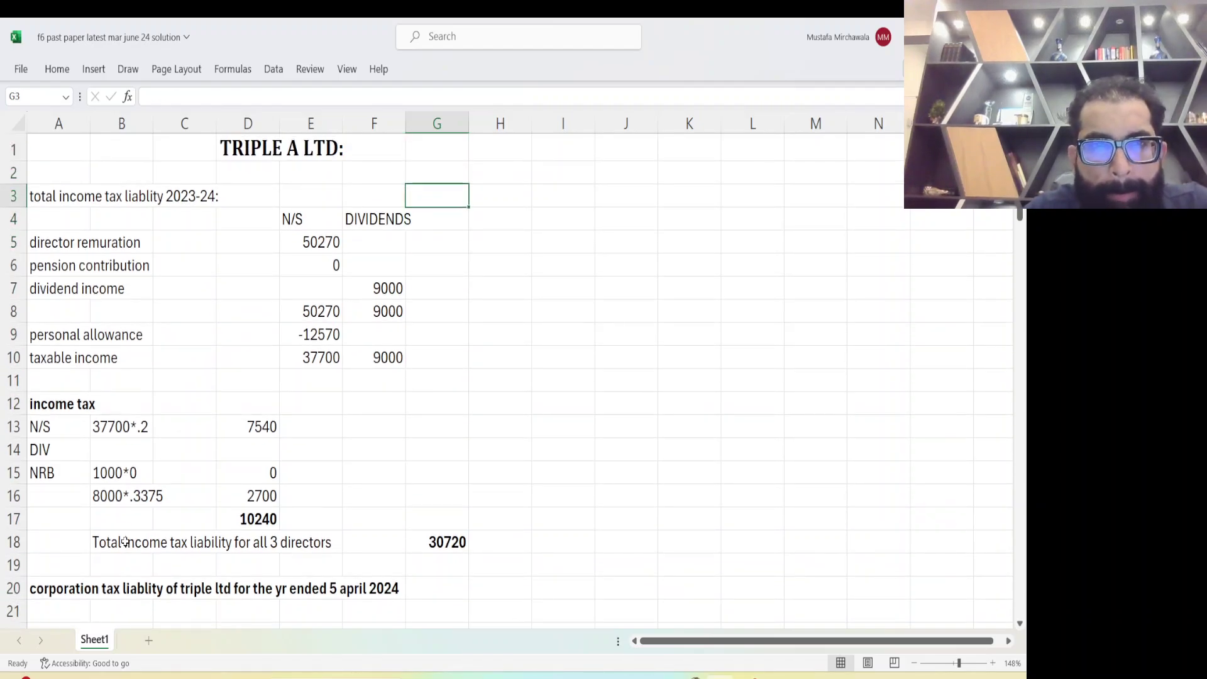
key(Left)
key(Left)
key(Down)
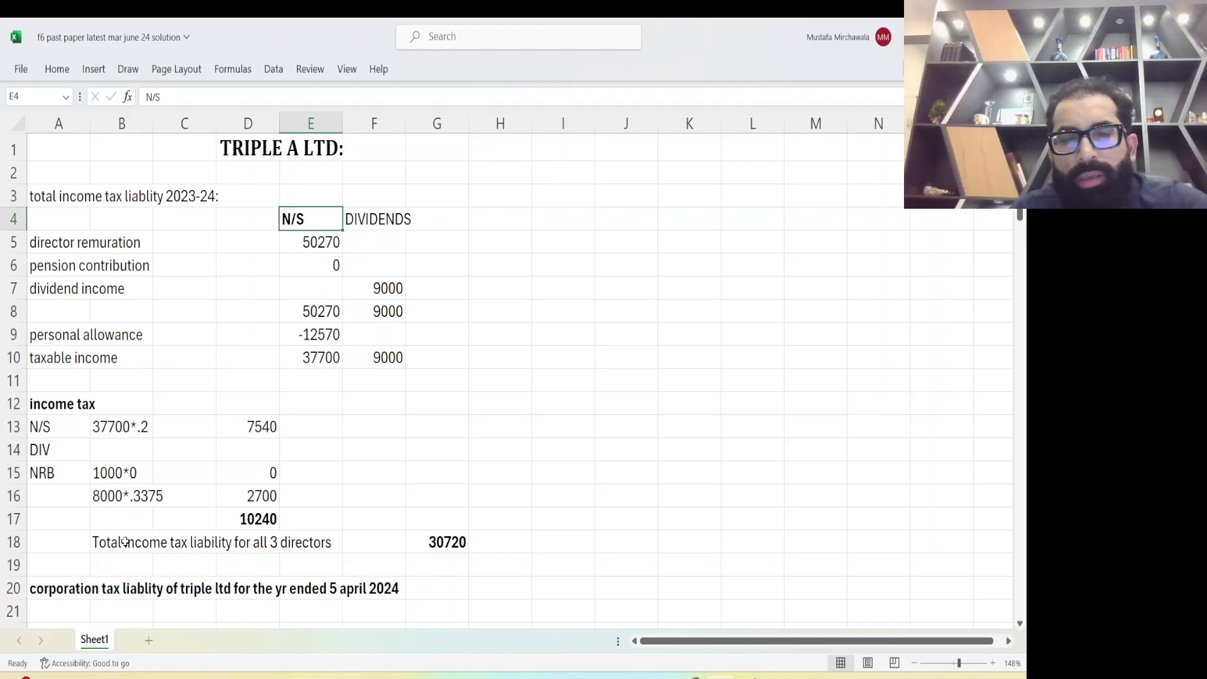
key(Right)
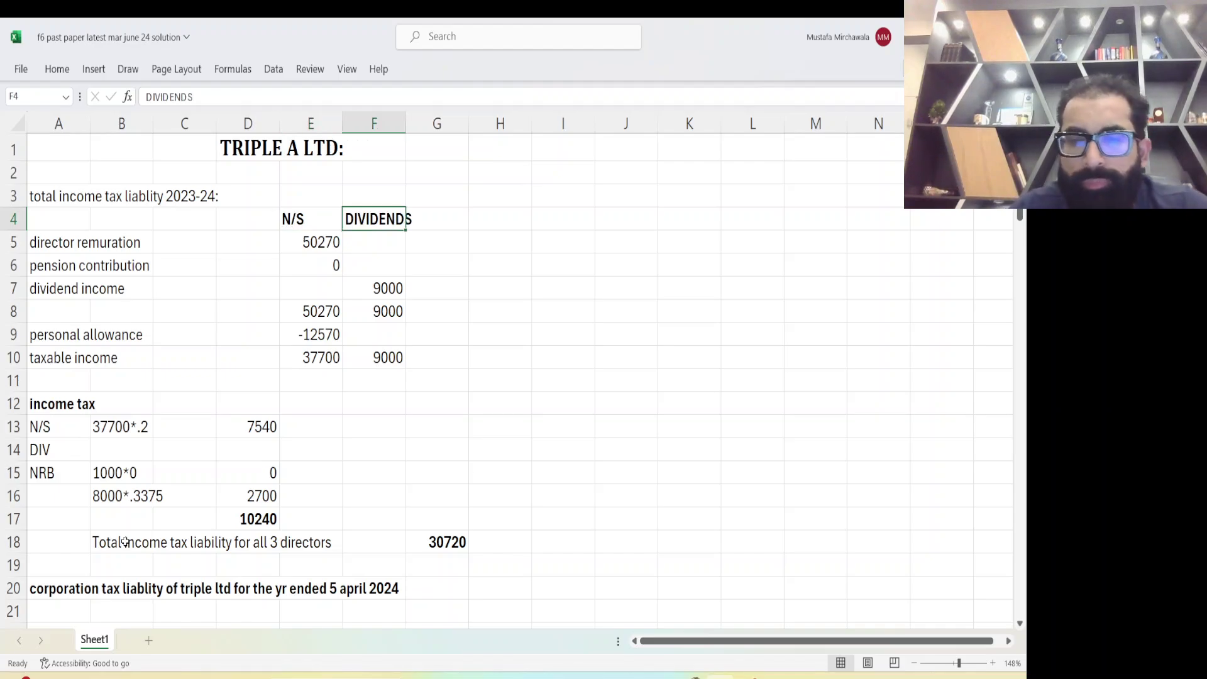
Enter the trading profit of 264000 in G22 of the corporation tax computation
key(Down)
key(Down)
key(Down)
key(Down)
key(Down)
key(Down)
key(Down)
key(Down)
key(Down)
key(Down)
key(Down)
key(Down)
key(Down)
key(Down)
key(Down)
key(Down)
key(Down)
key(Down)
key(Down)
key(Down)
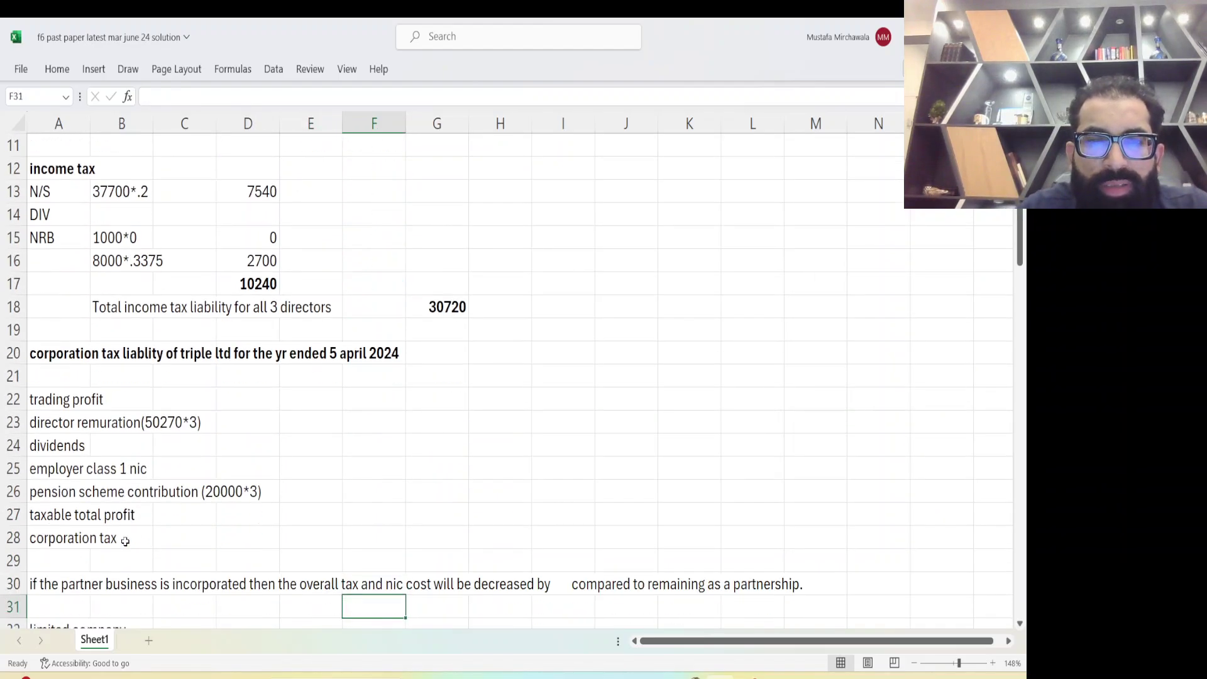
key(Up)
key(Down)
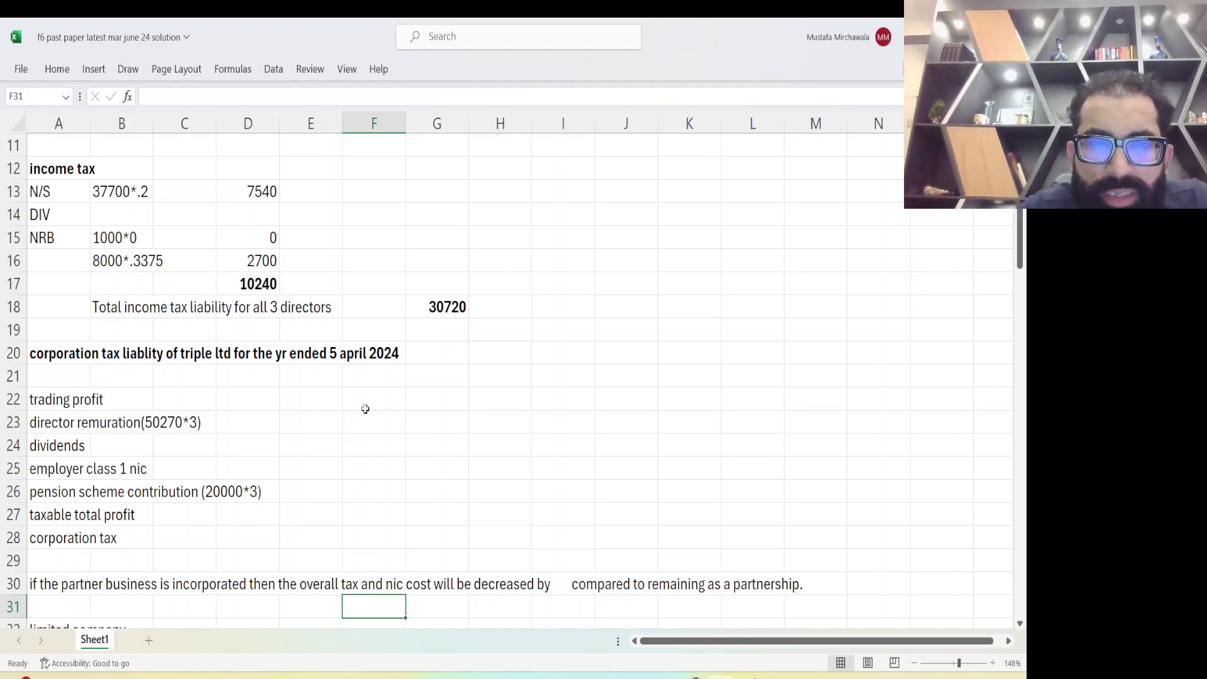
click(454, 393)
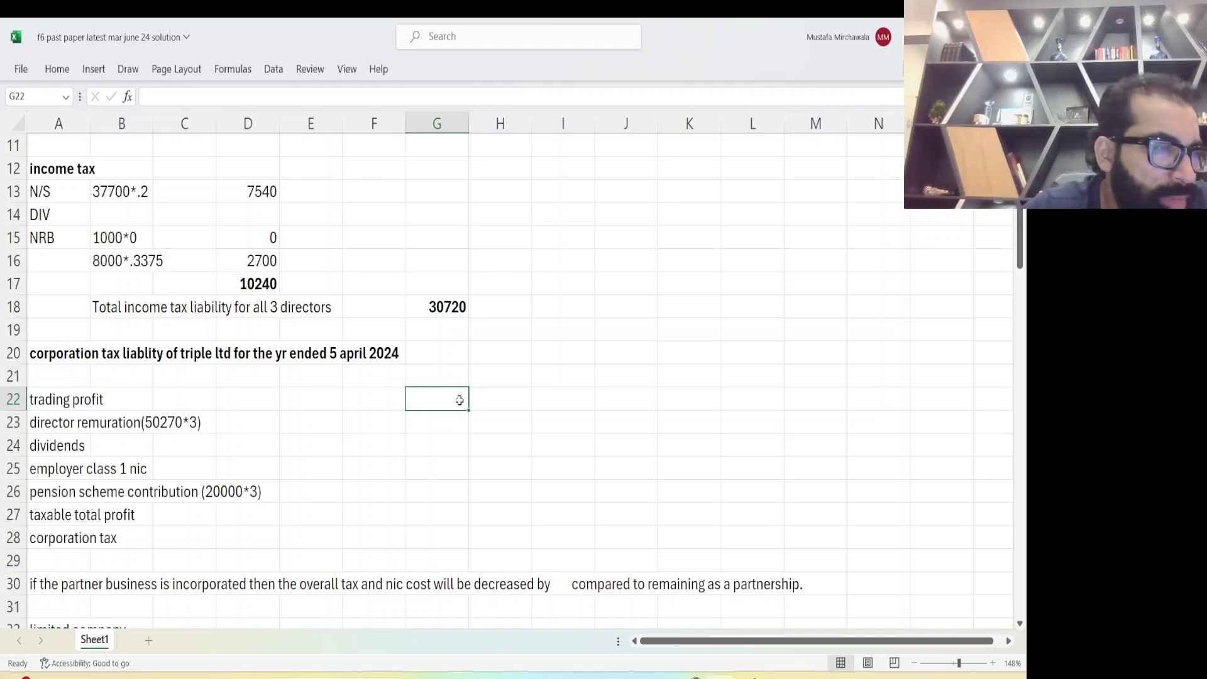
text(264)
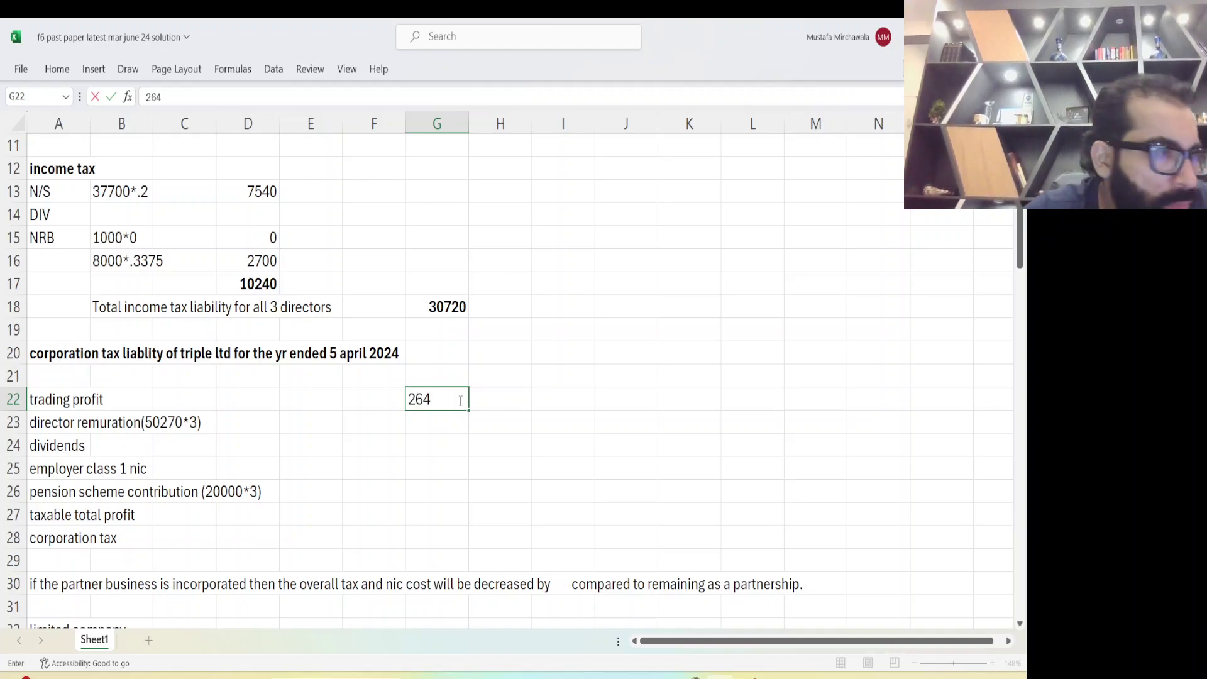
text(000)
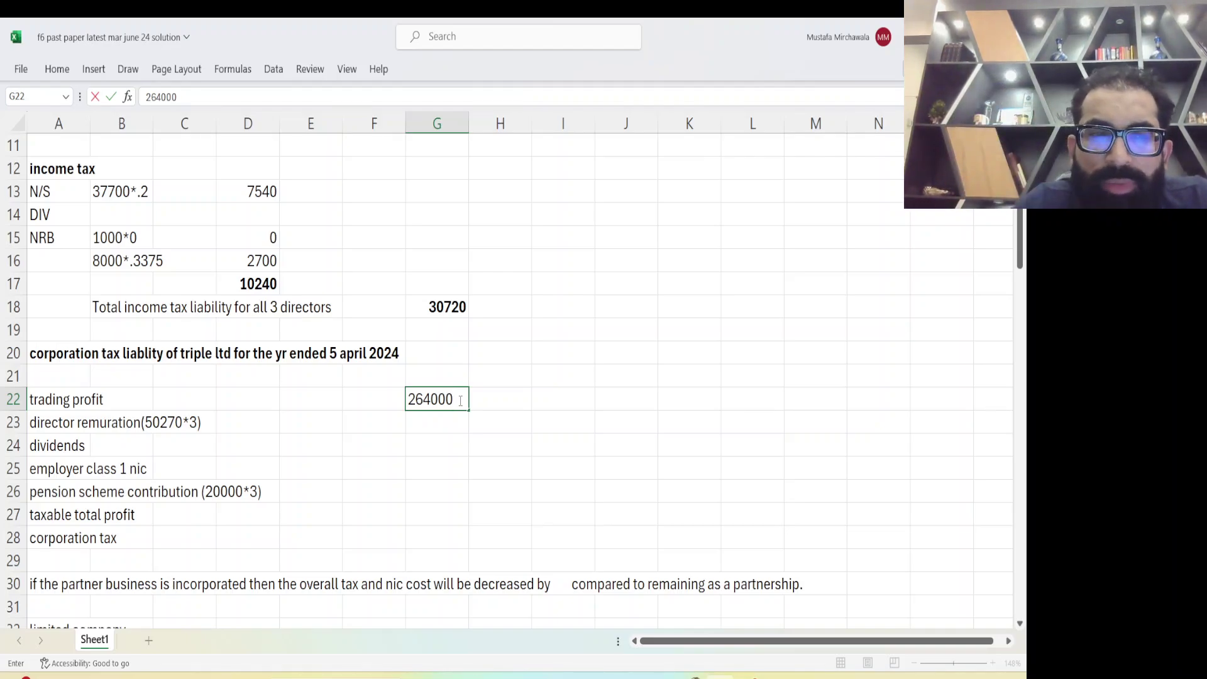
key(Return)
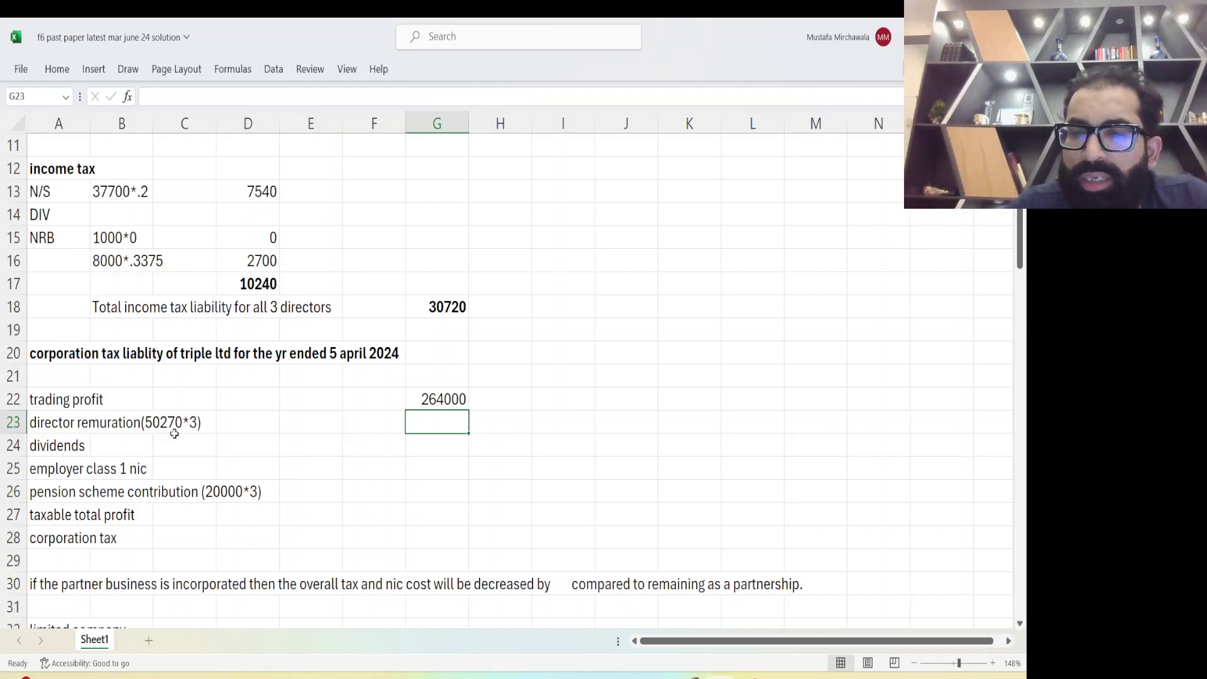
Deduct the director remuneration in G23 with =-50270*3 and enter 0 for dividends in G24
text(=)
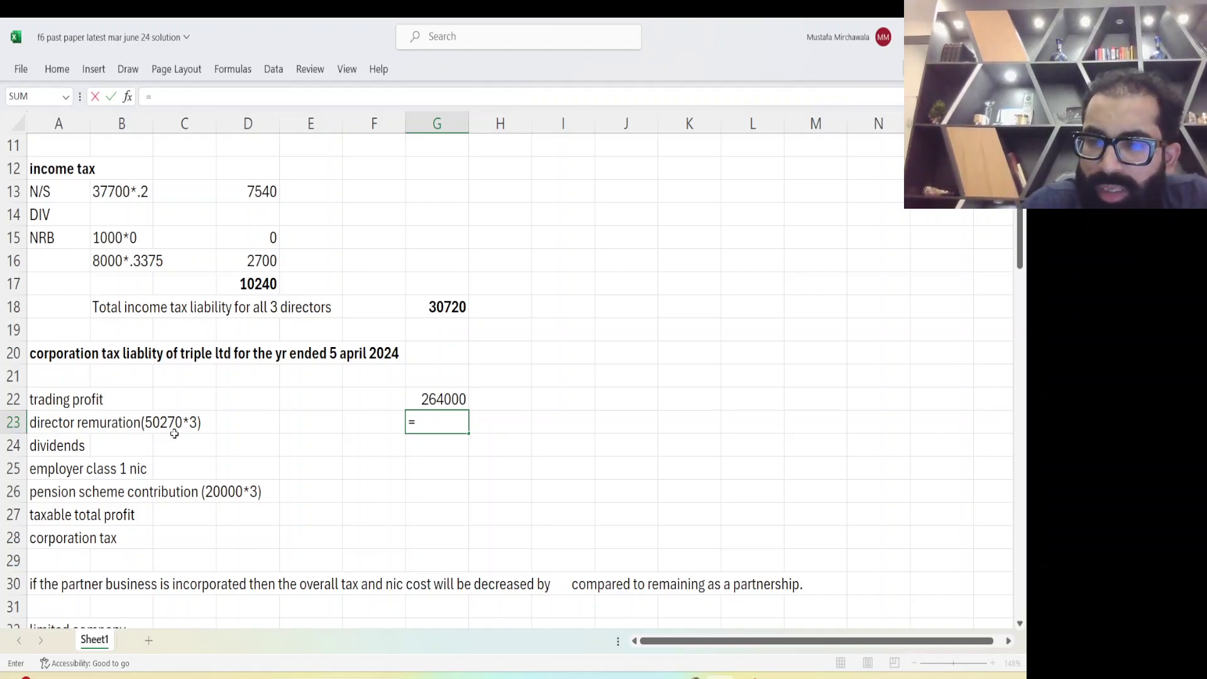
text(-)
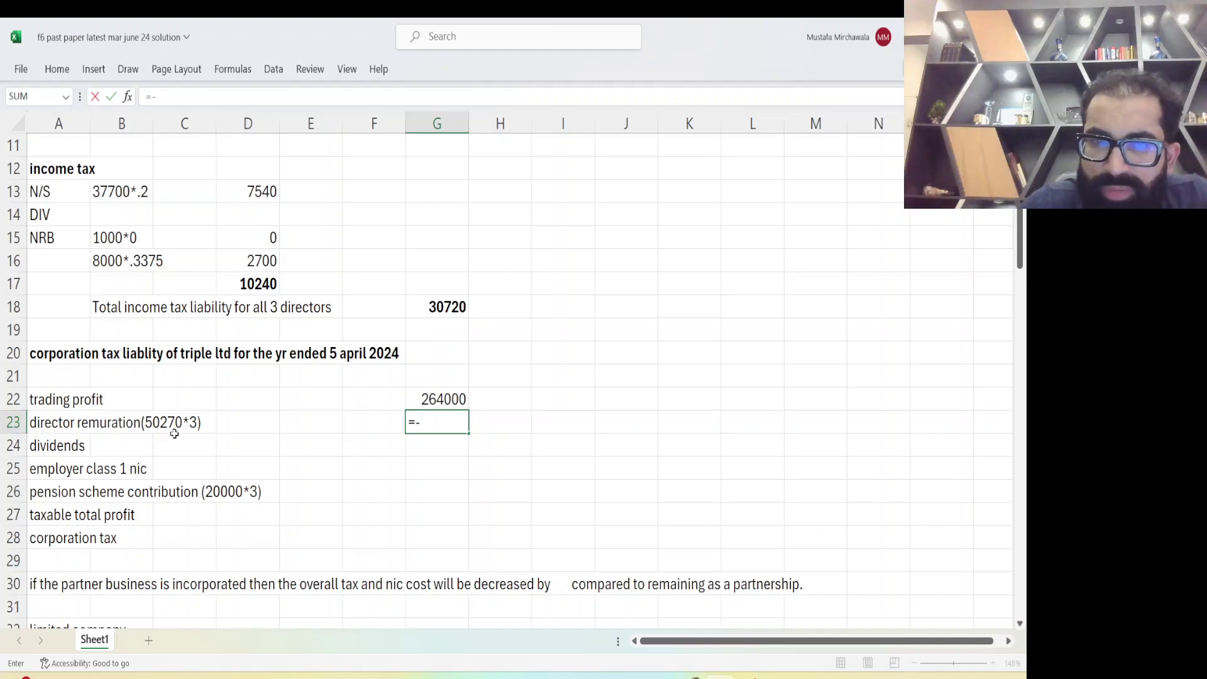
text(50)
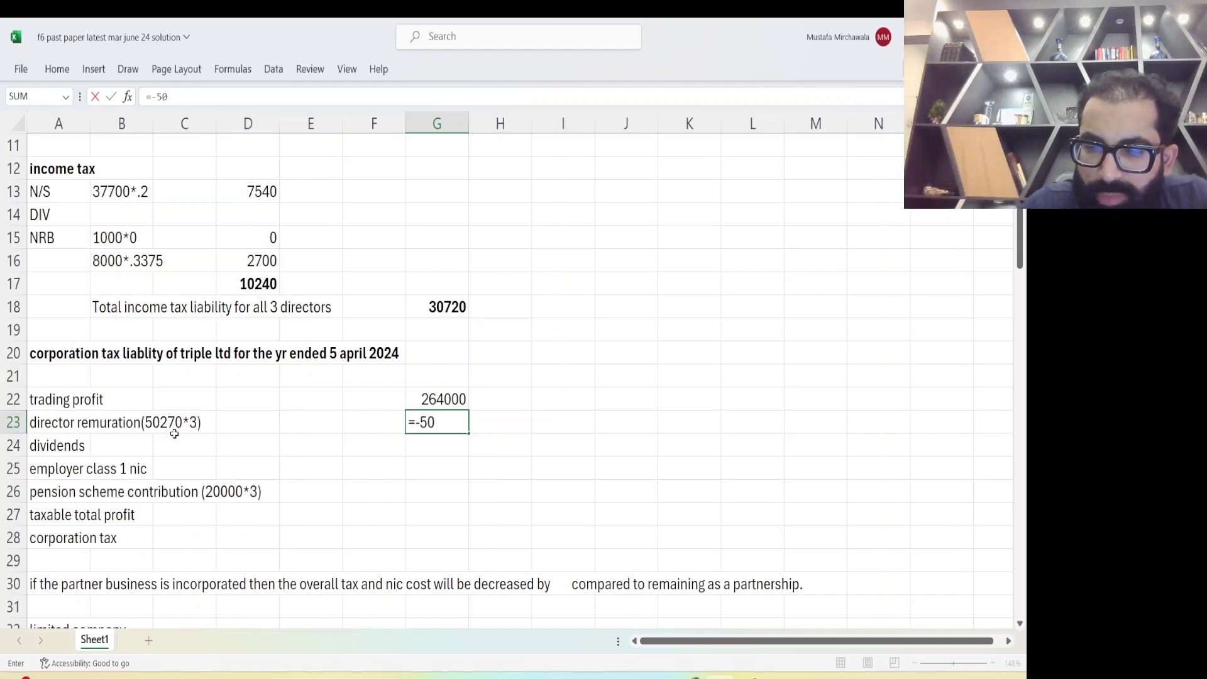
text(270*3)
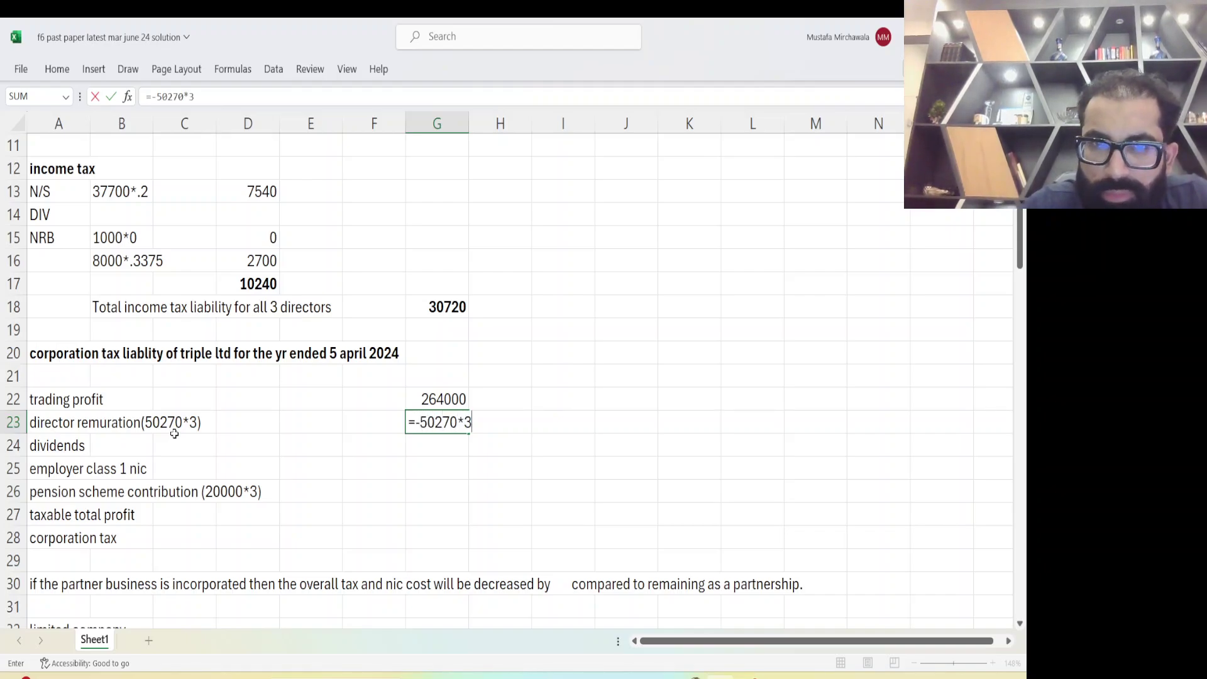
key(Return)
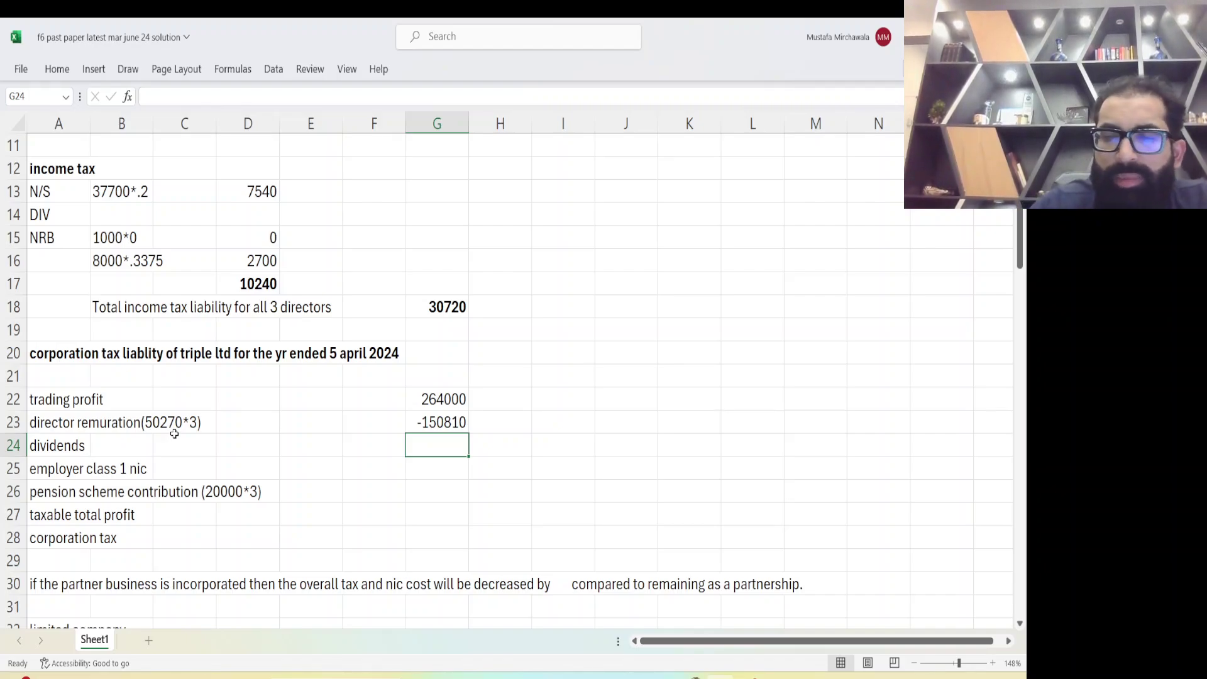
text(0)
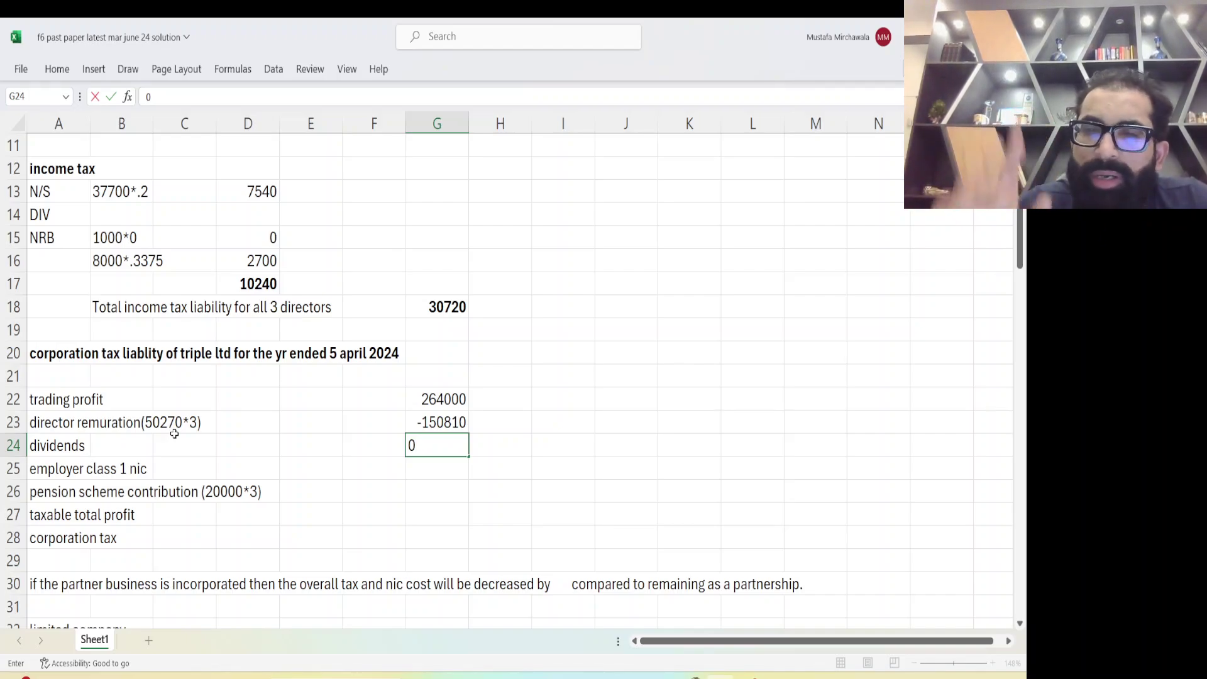
key(Return)
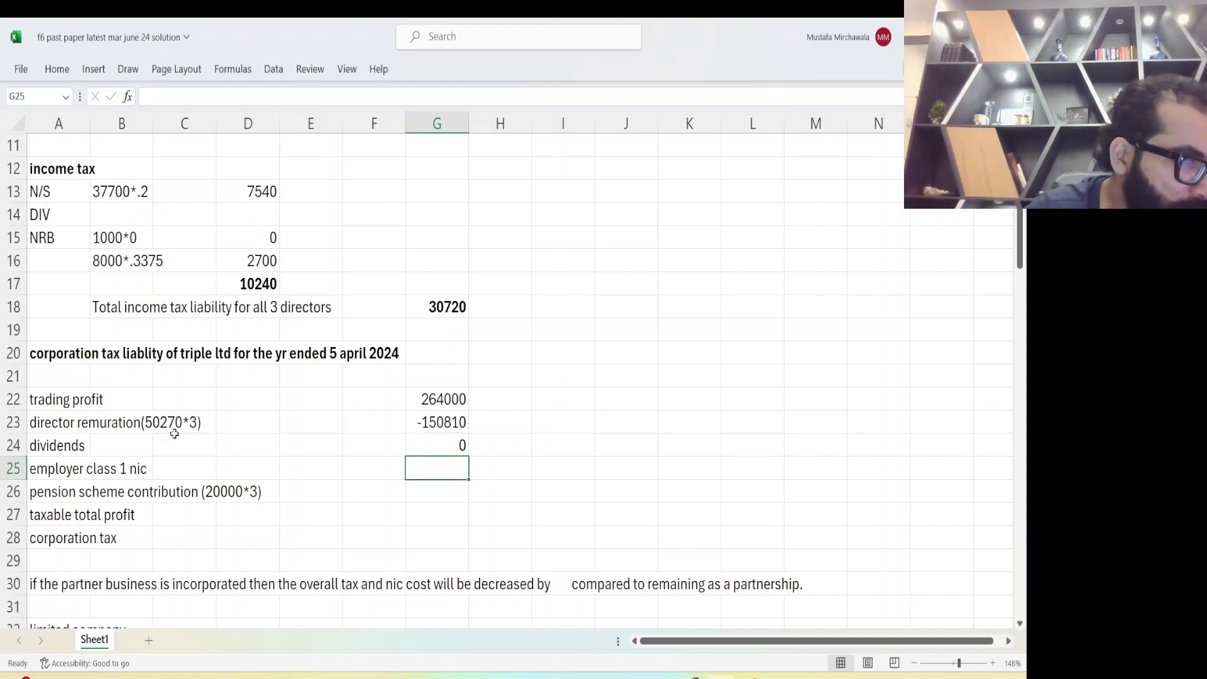
Enter the employer class 1 NIC deduction of -17044 in G25 of the corporation tax computation
text(17)
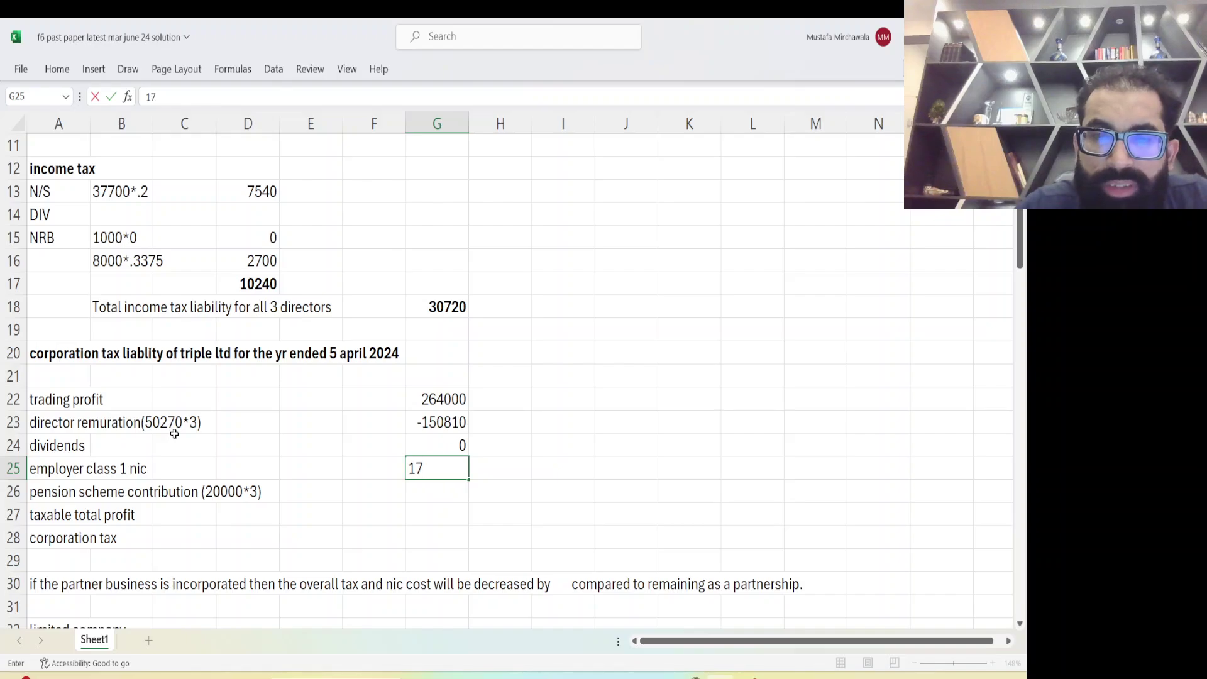
key(BackSpace)
key(BackSpace)
text(-17044)
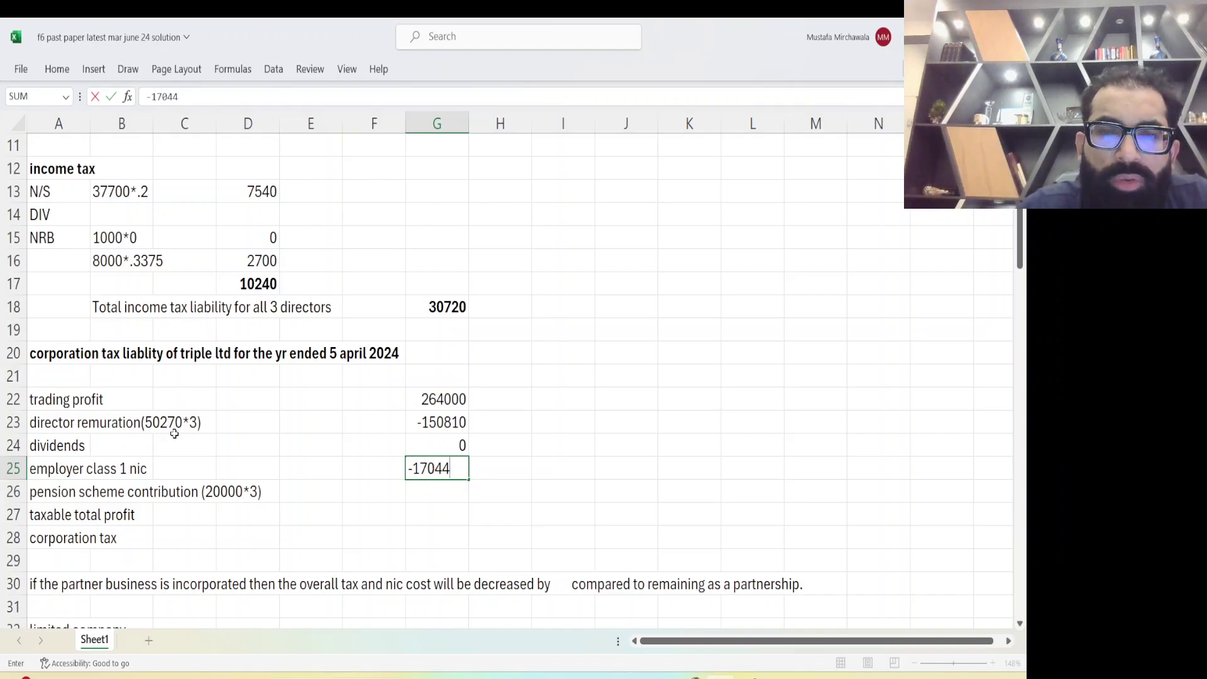
key(Return)
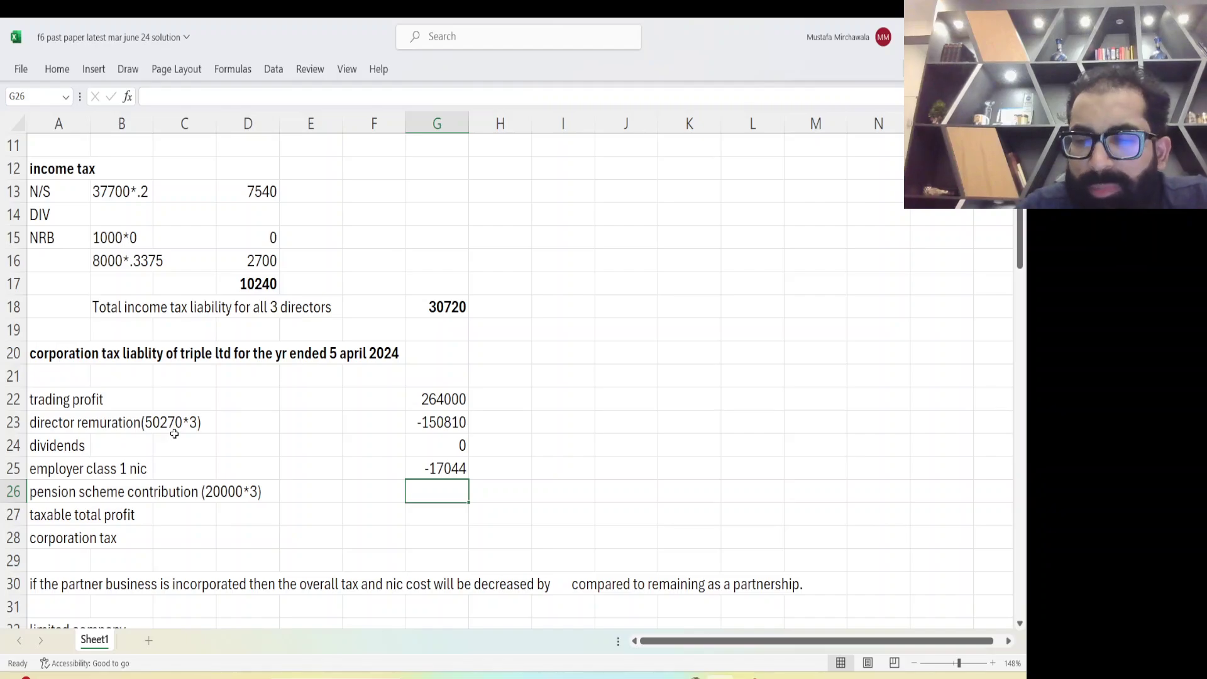
Deduct the pension scheme contribution as -60000 in G26 and total the taxable profit in G27 with =SUM(G22:G26)
text(-6000)
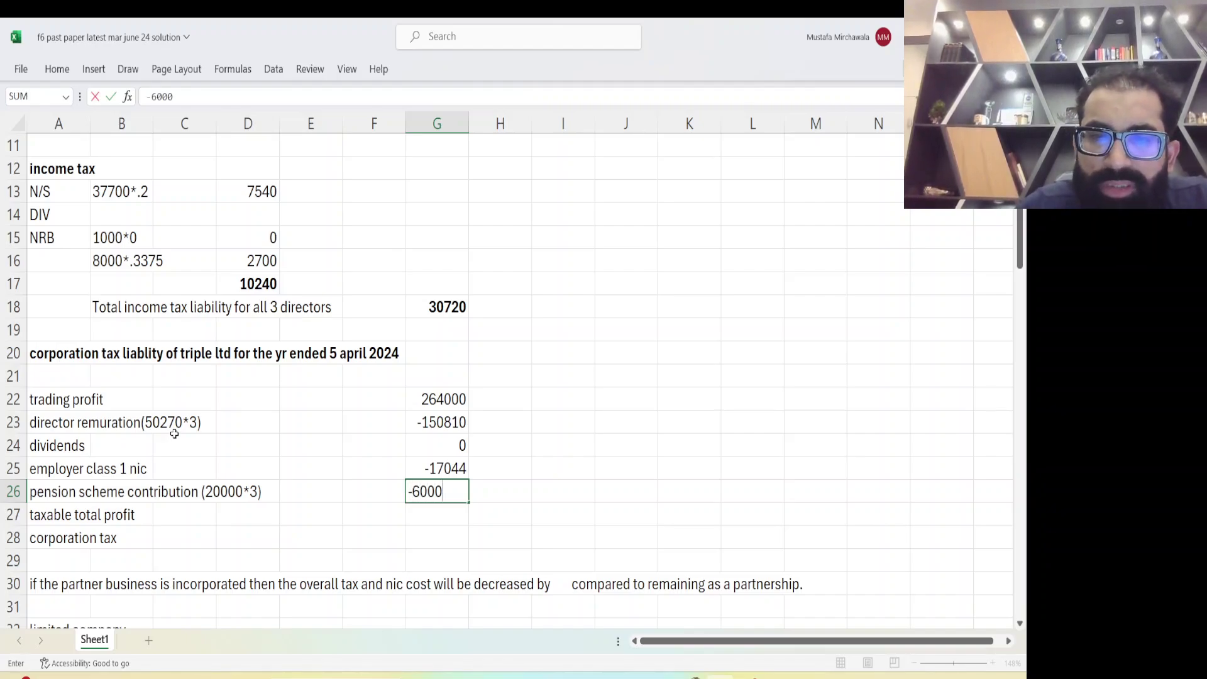
text(0)
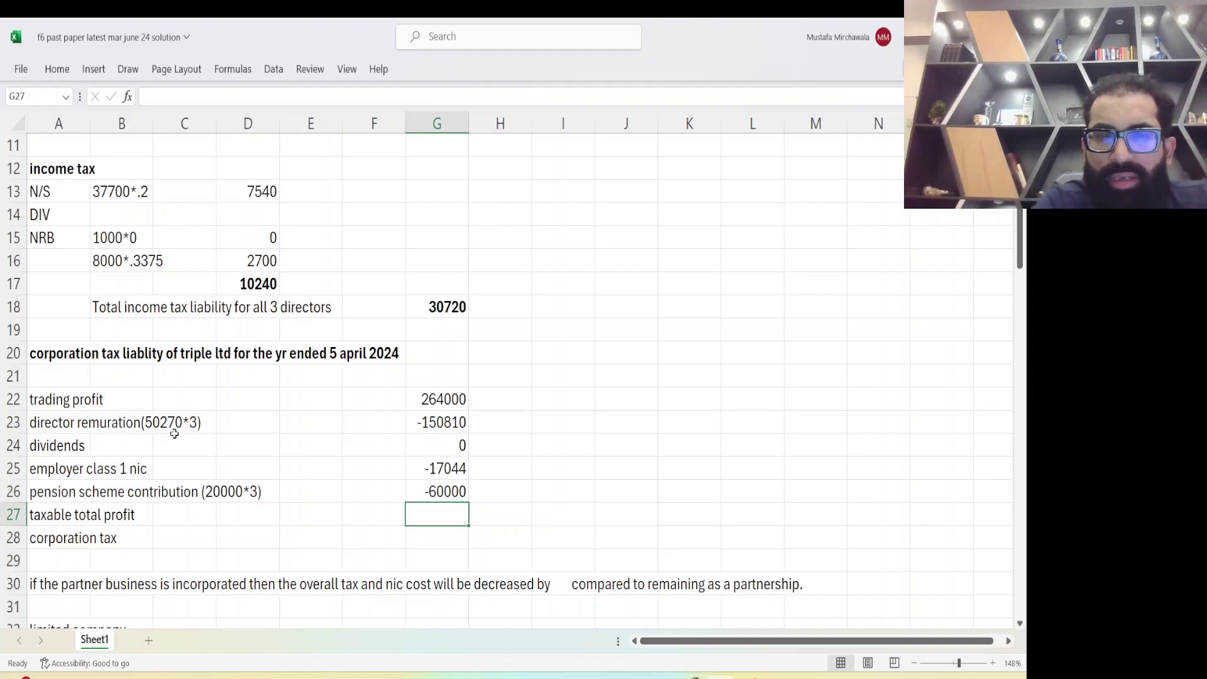
key(alt+equal)
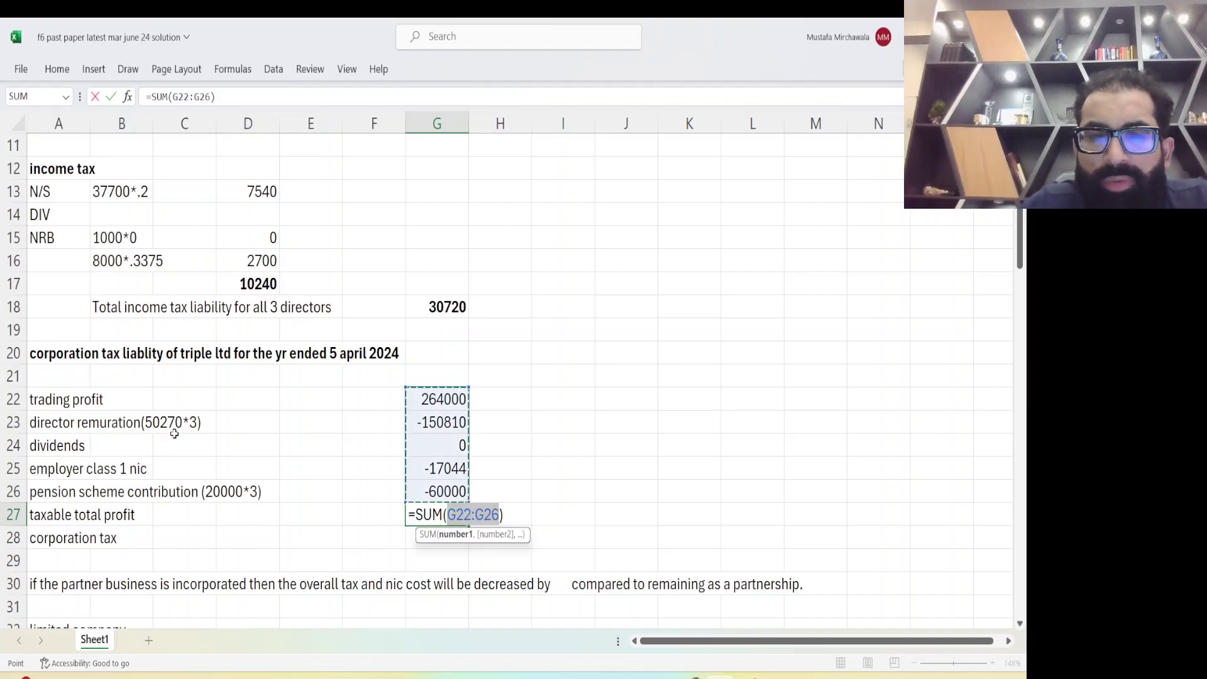
key(Return)
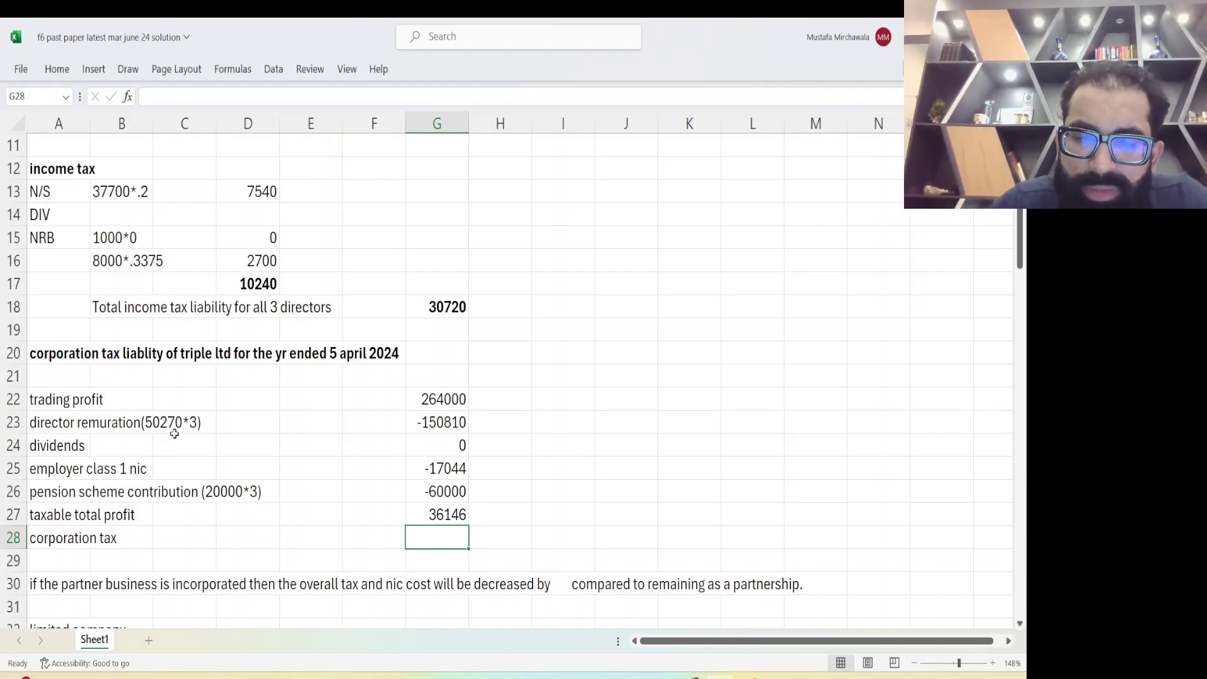
key(Left)
key(Left)
key(Left)
key(Left)
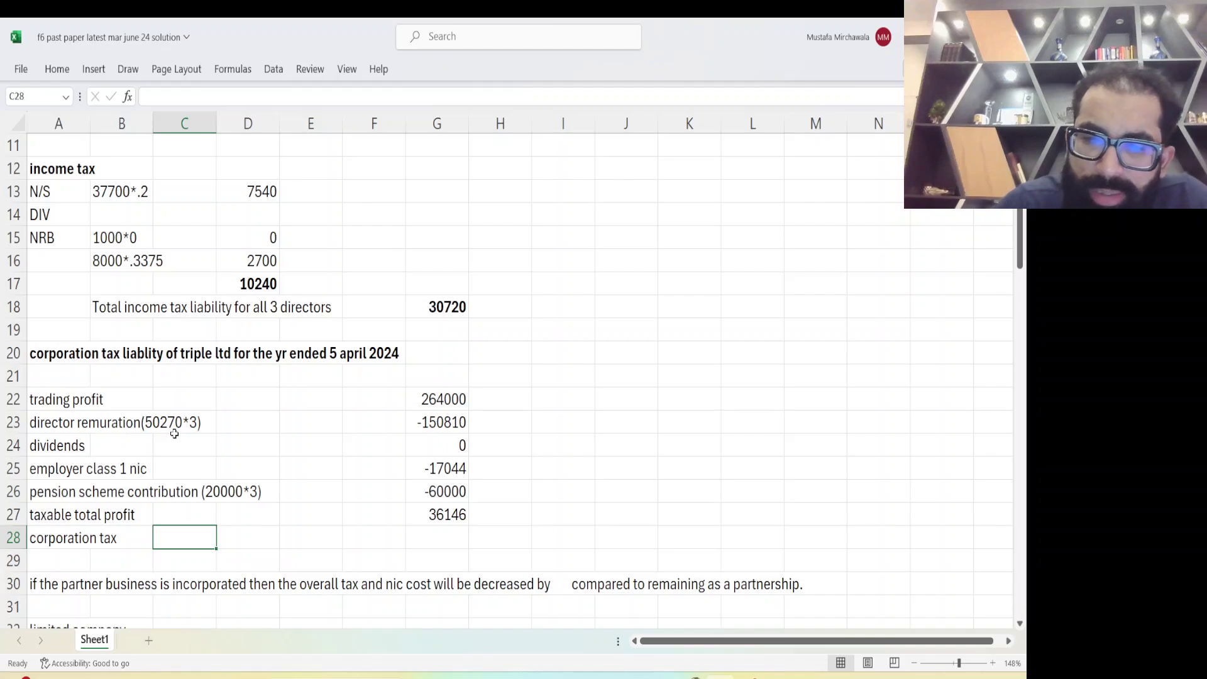
text(@10)
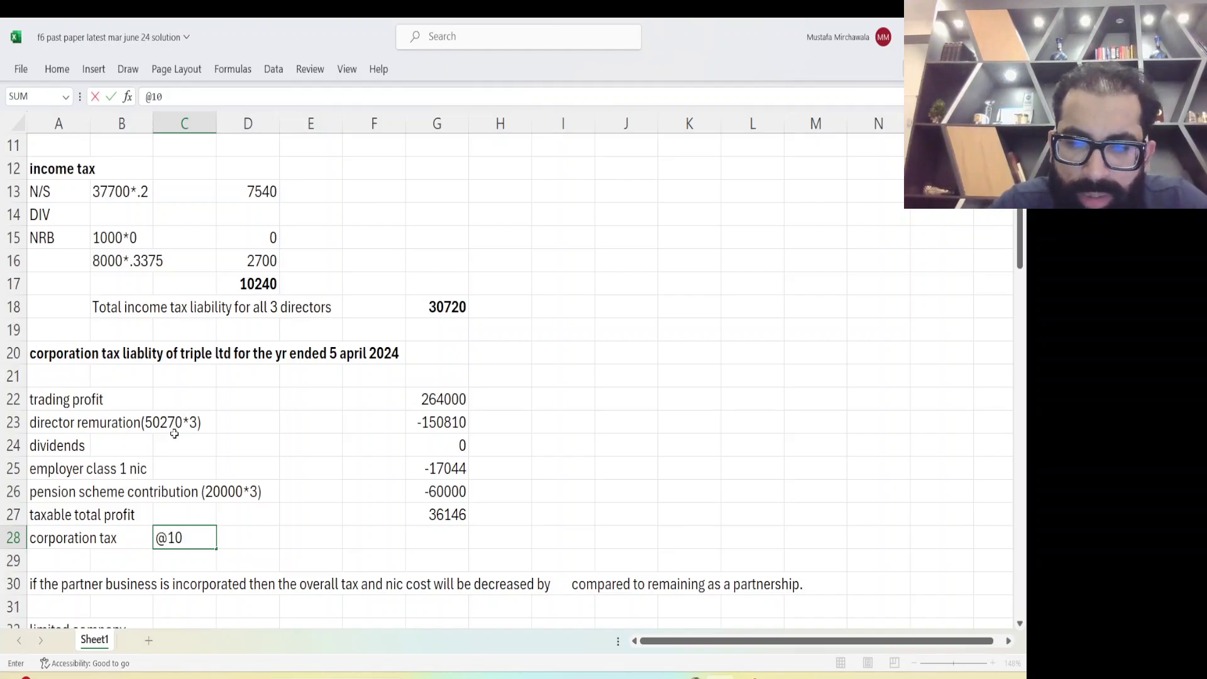
key(BackSpace)
text(9)
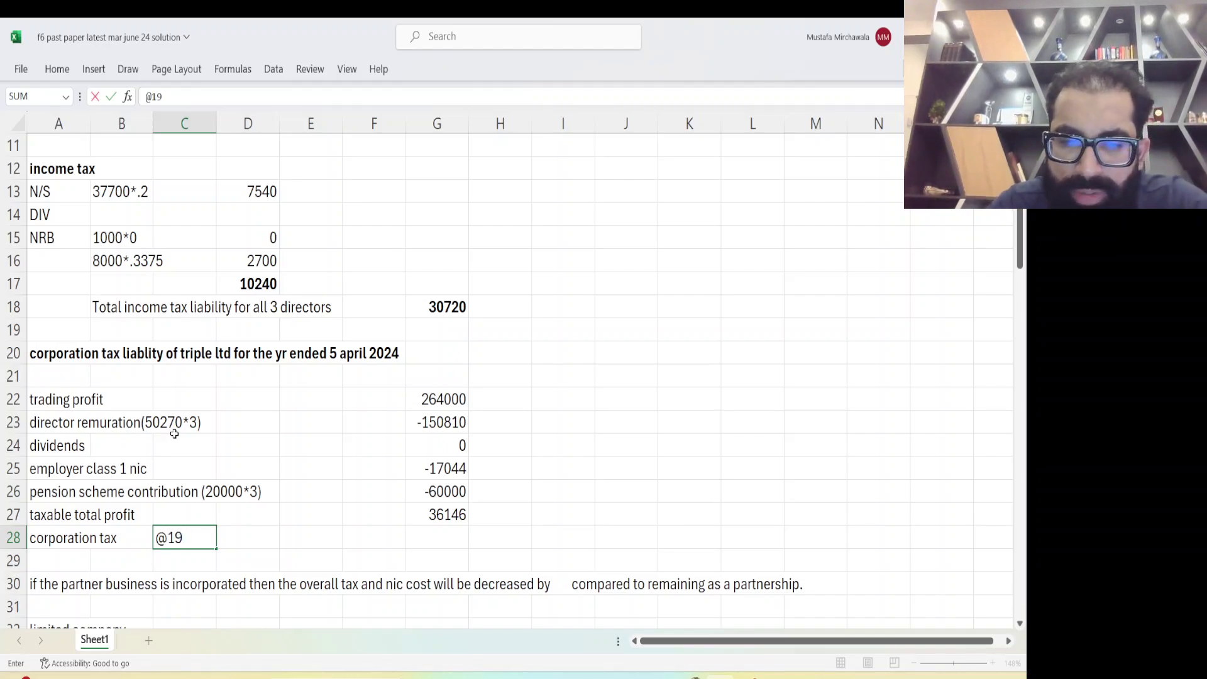
key(BackSpace)
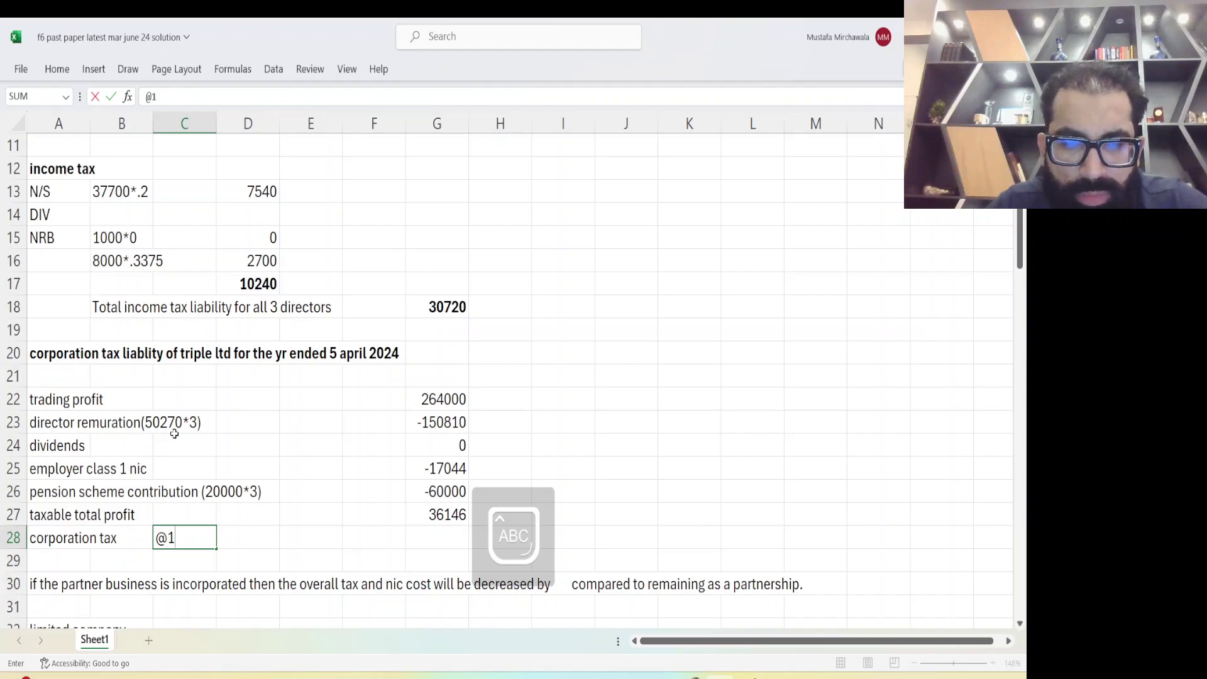
text(9%)
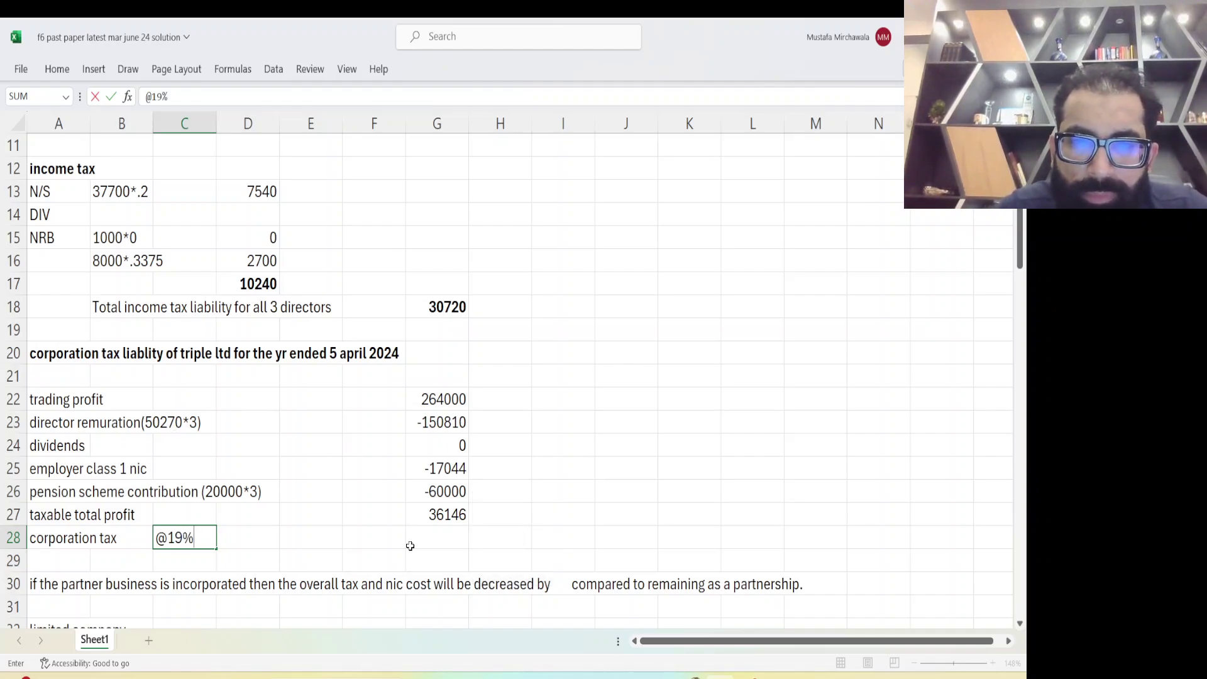
click(432, 548)
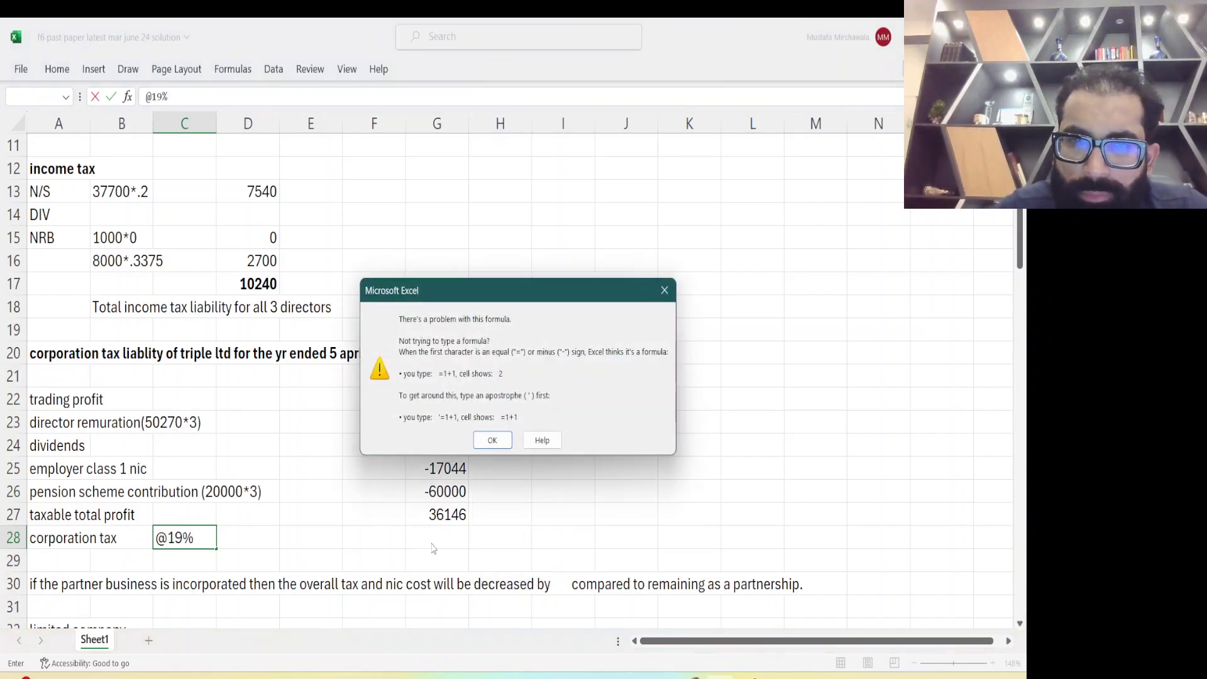
click(488, 438)
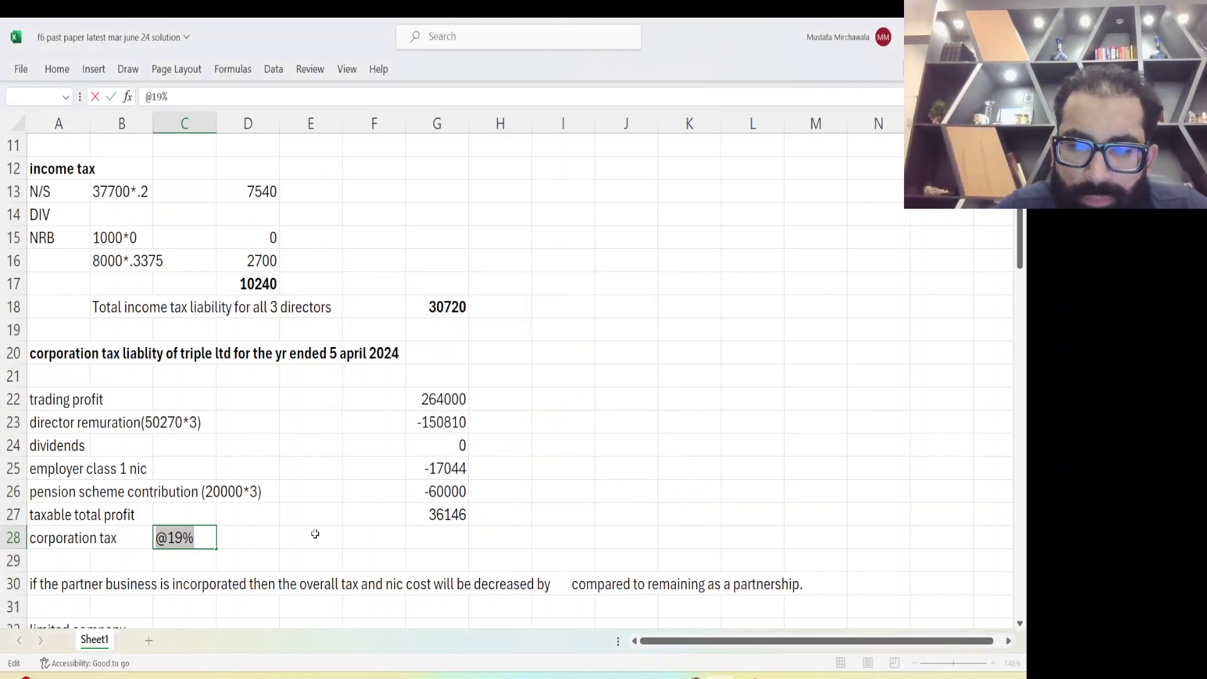
key(BackSpace)
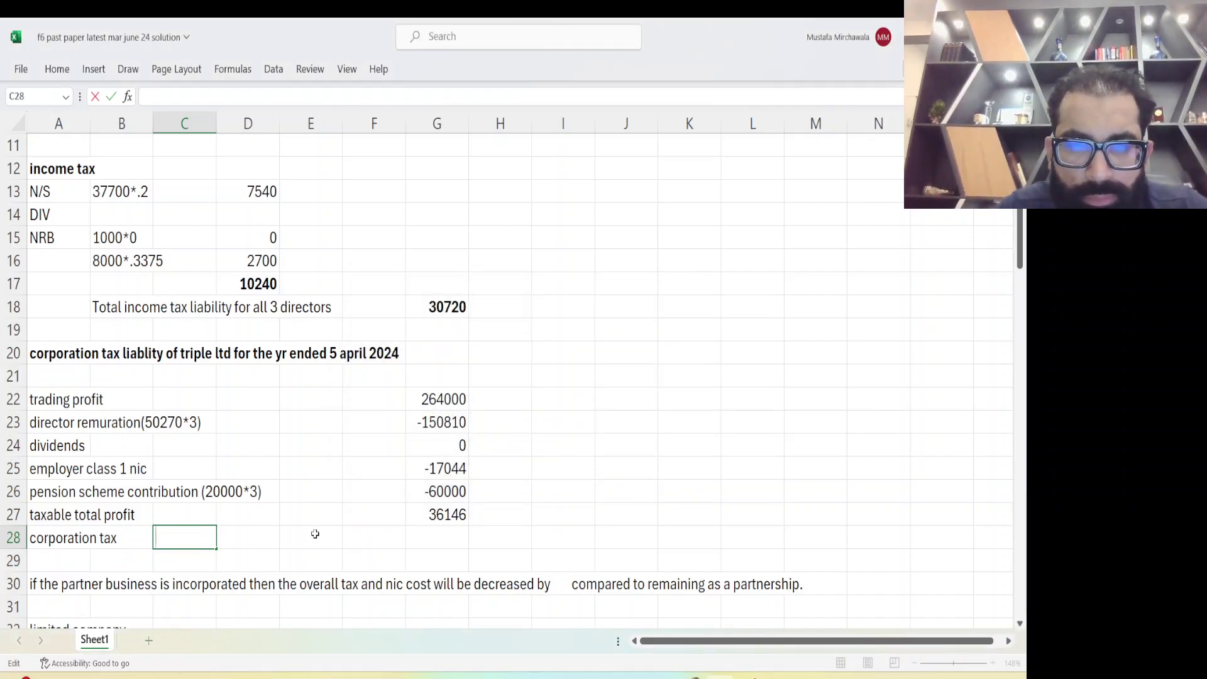
Calculate the corporation tax in G28 as G27 multiplied by .19 and make the result bold
click(429, 541)
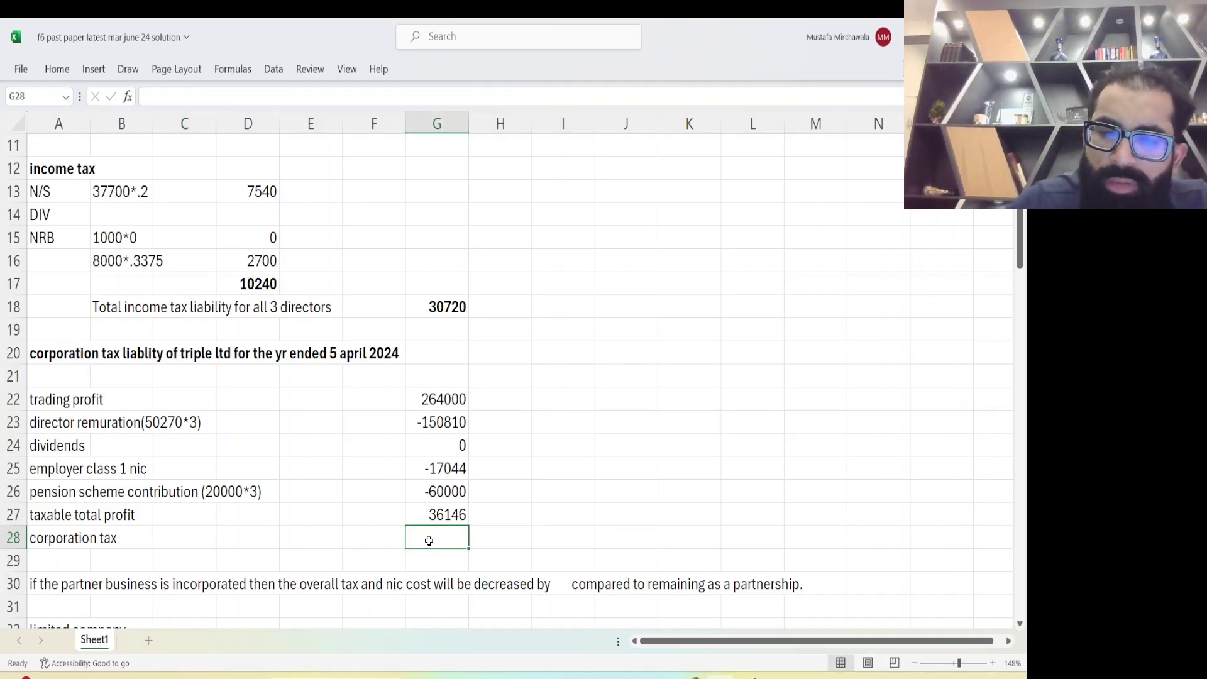
text(=)
key(Up)
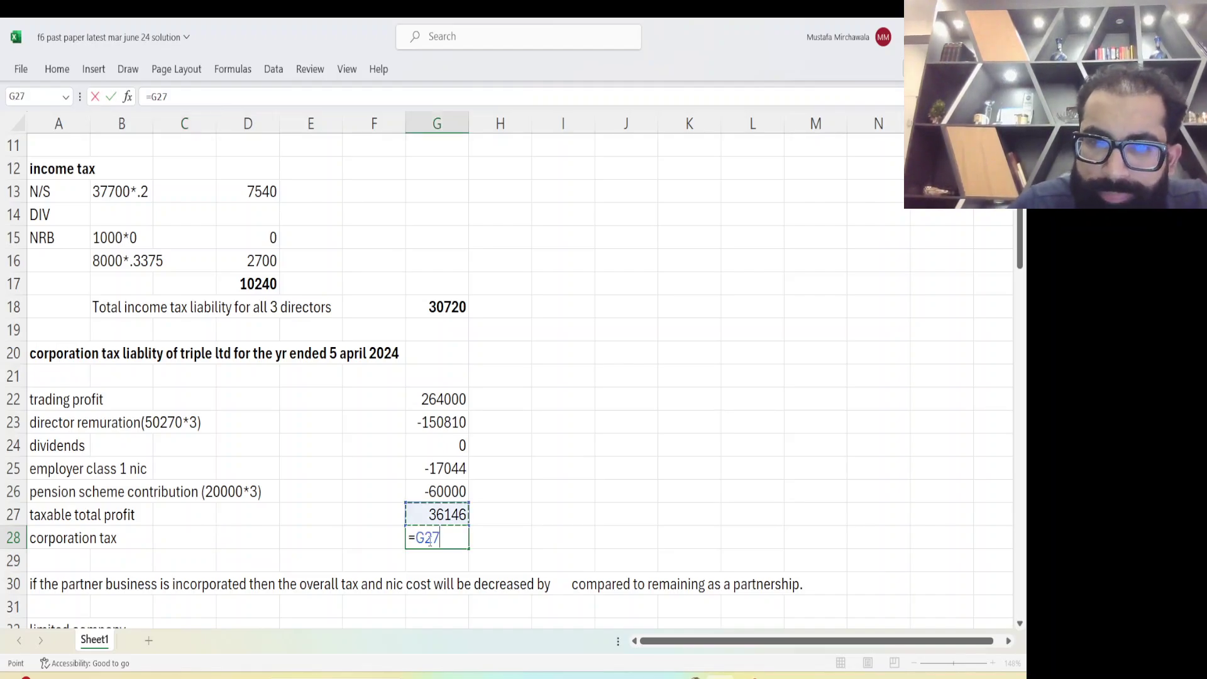
text(*.1)
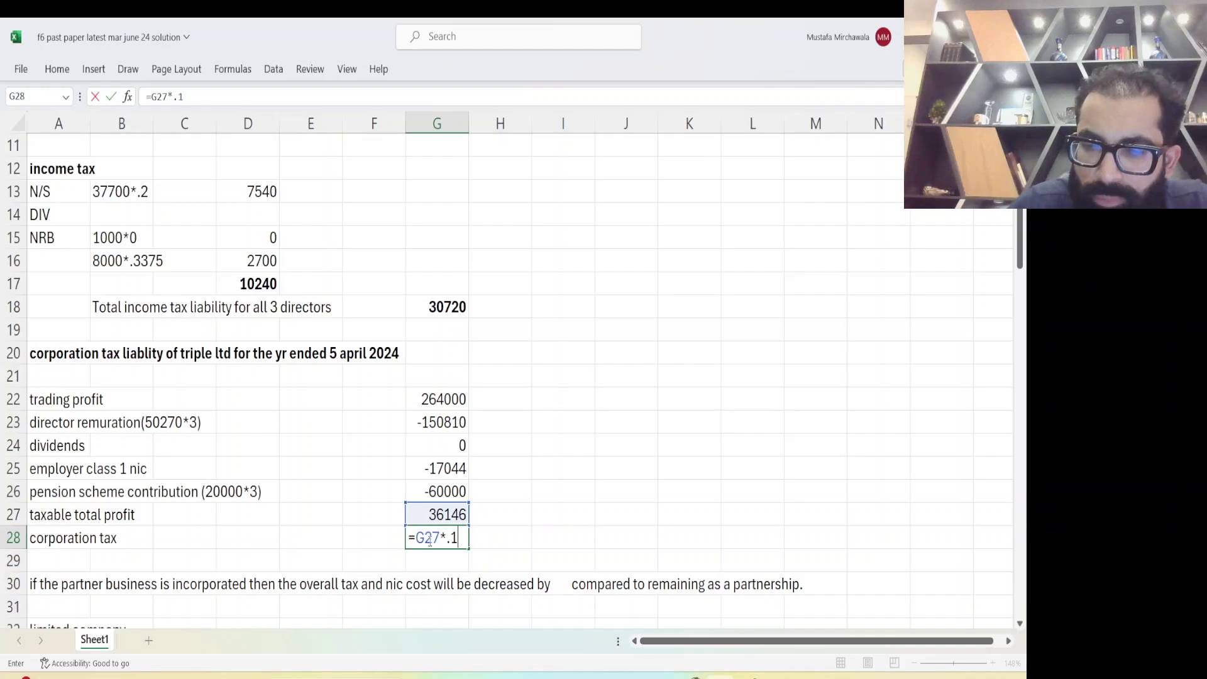
text(9)
key(Return)
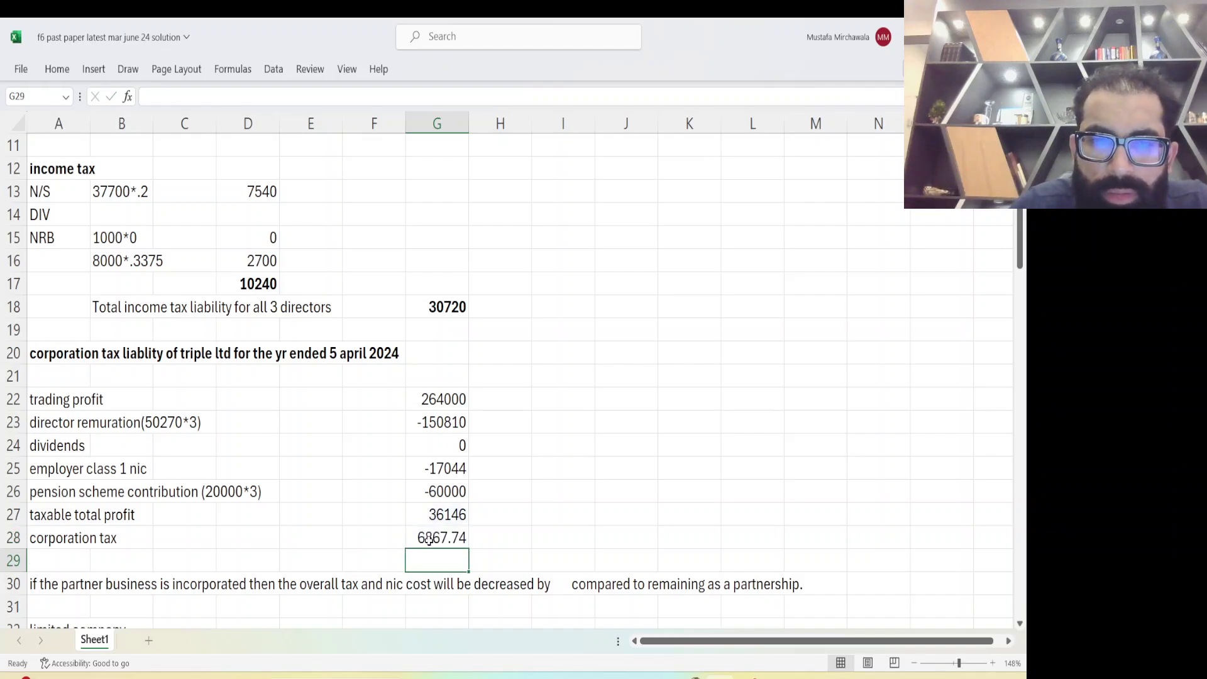
click(457, 538)
key(ctrl+b)
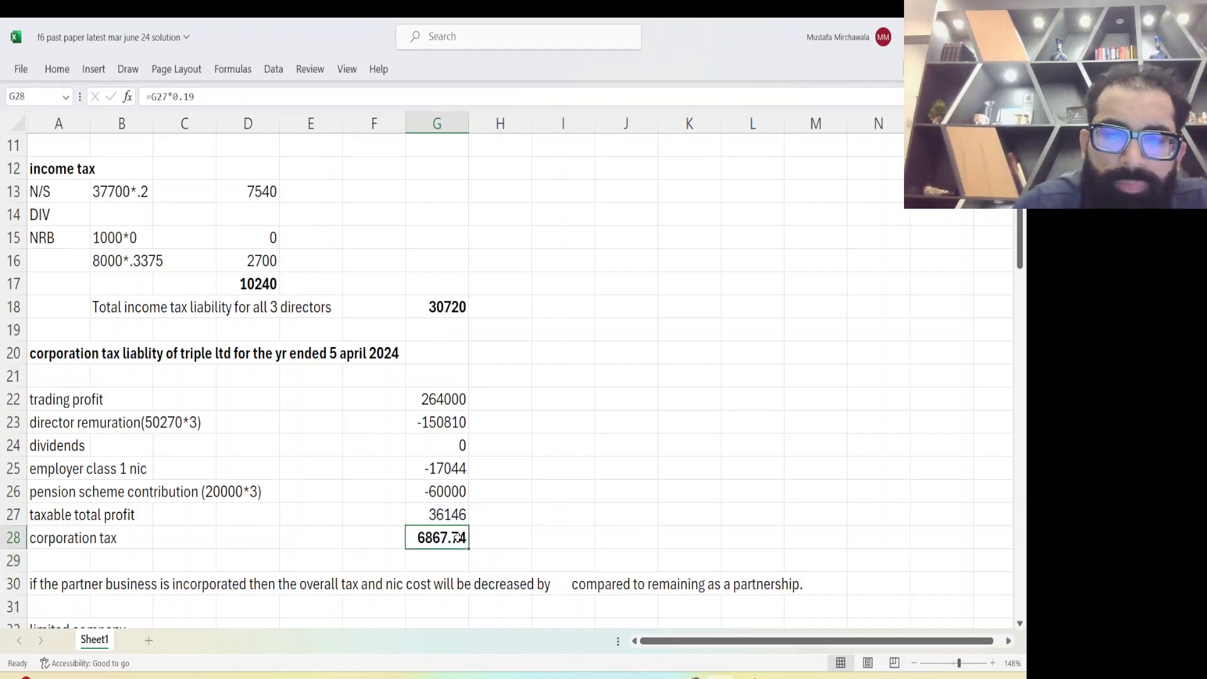
Add the rate note *.19 in C28 beside the corporation tax label
click(210, 531)
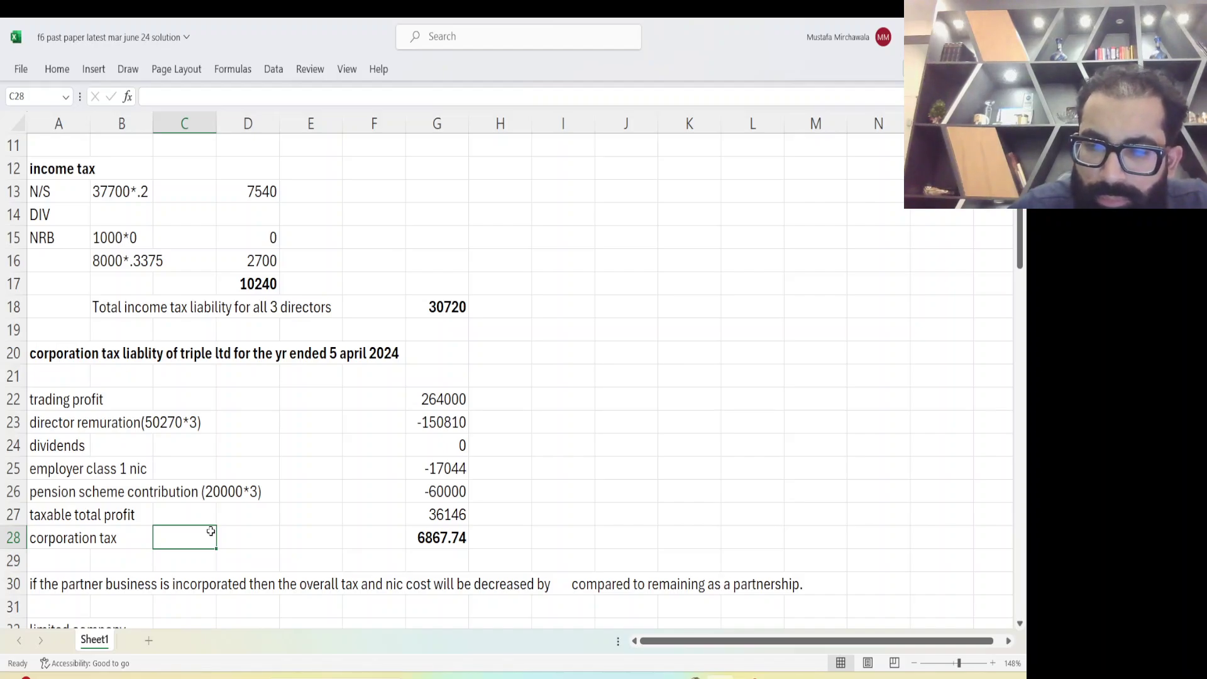
text(*.1)
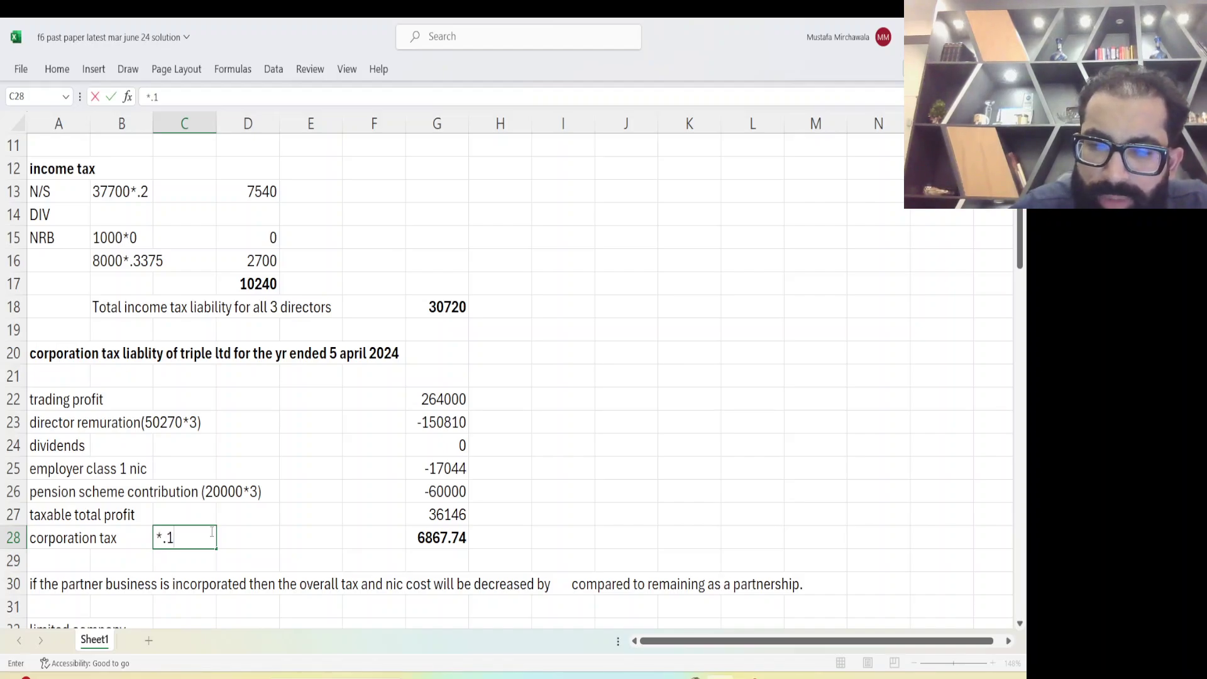
text(9)
click(243, 545)
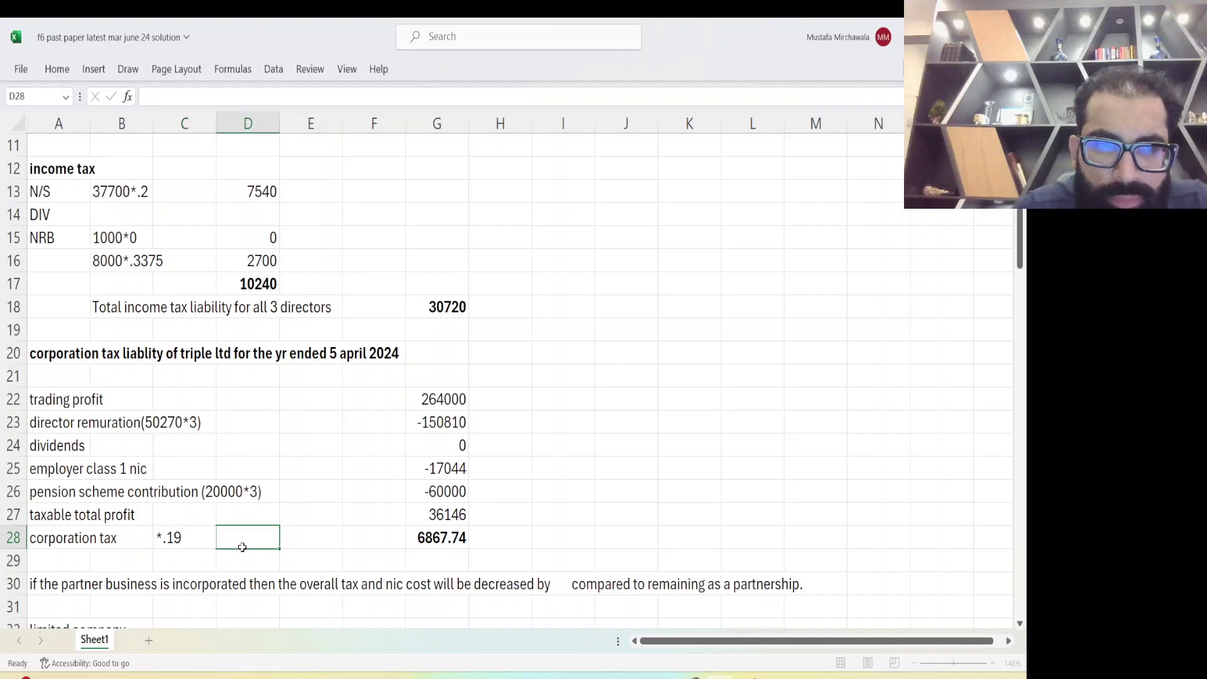
Make the corporation tax label in A28 bold
click(425, 541)
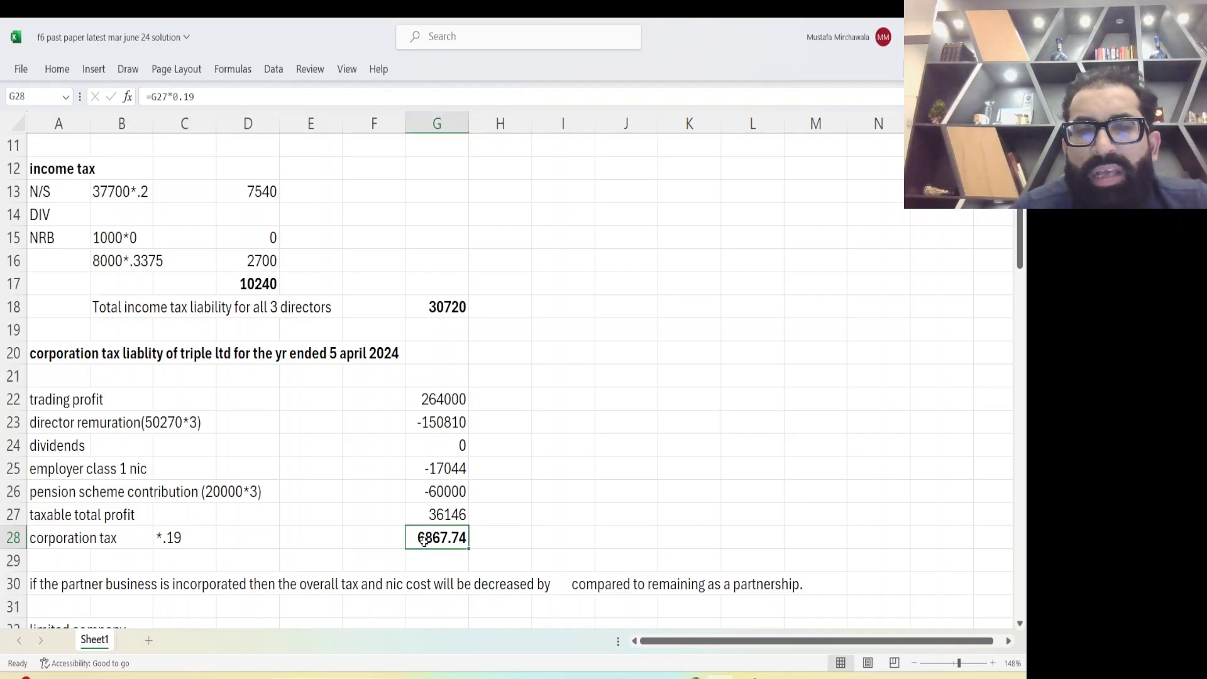
click(447, 307)
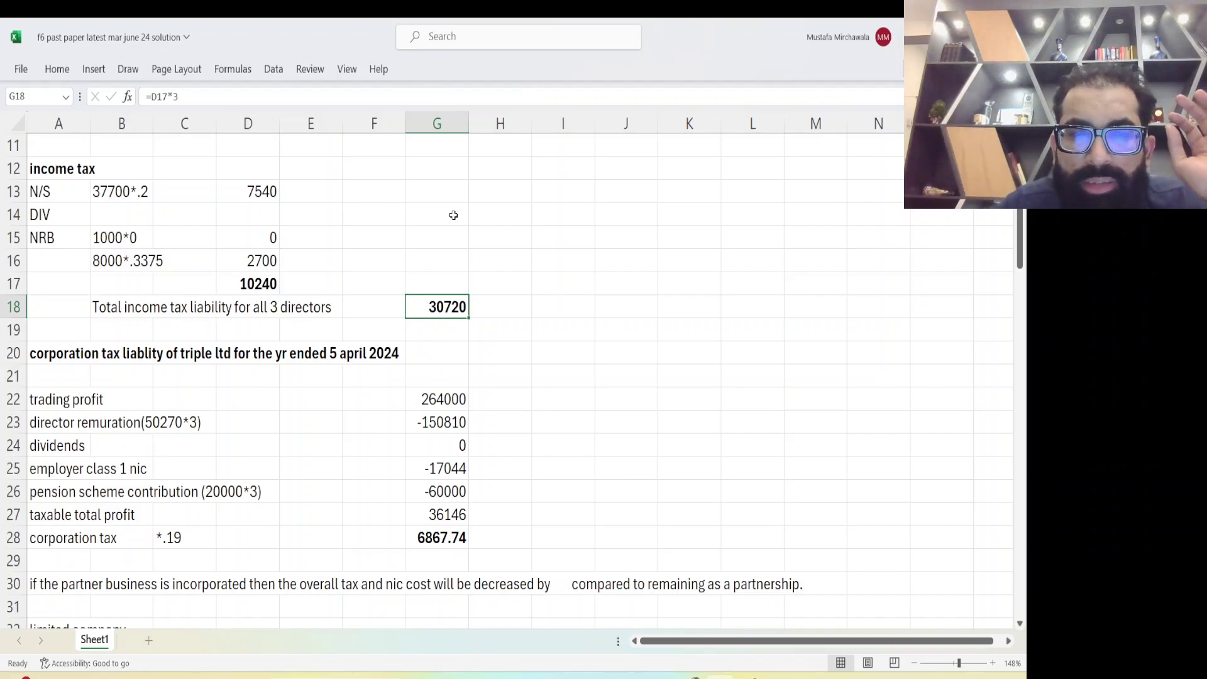
scroll(453, 214, up, 1)
scroll(453, 211, down, 1)
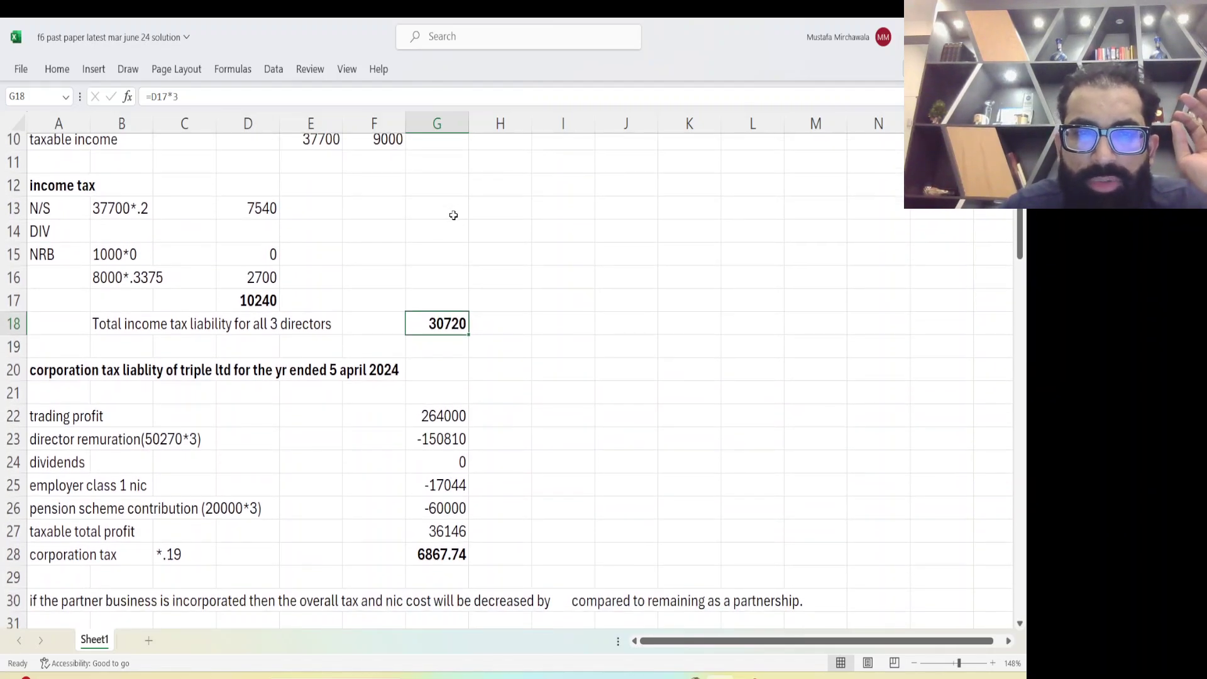
ctrl+scroll(285, 314, up, 2)
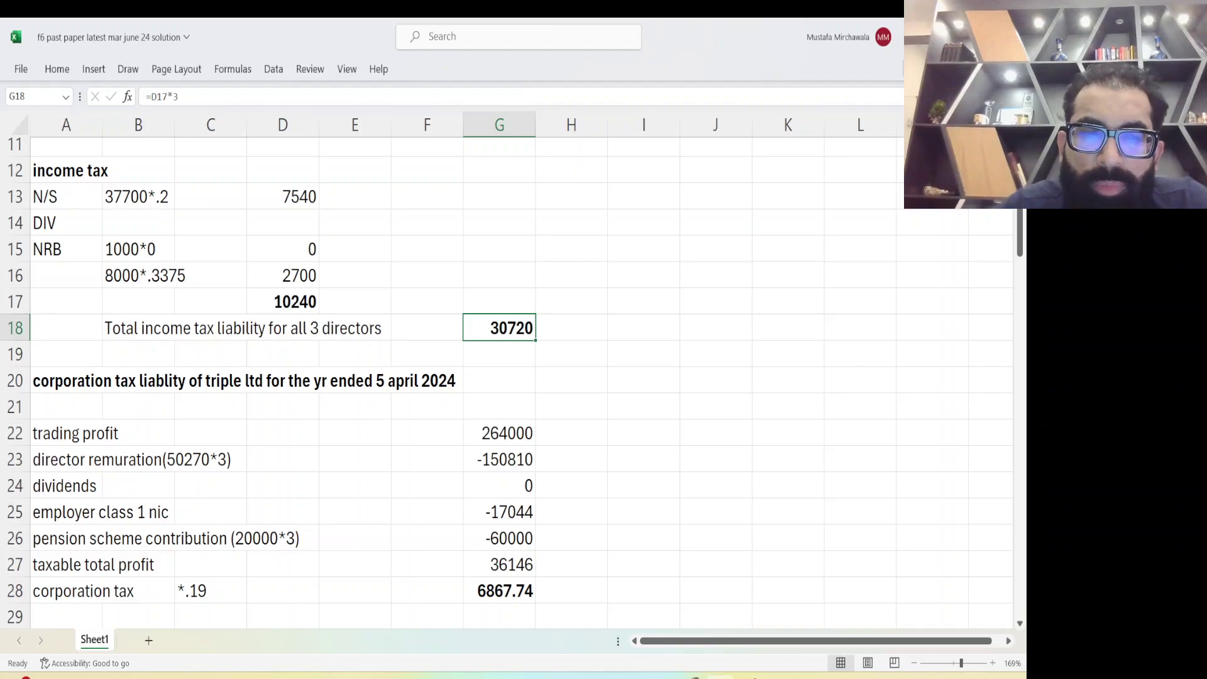
click(44, 592)
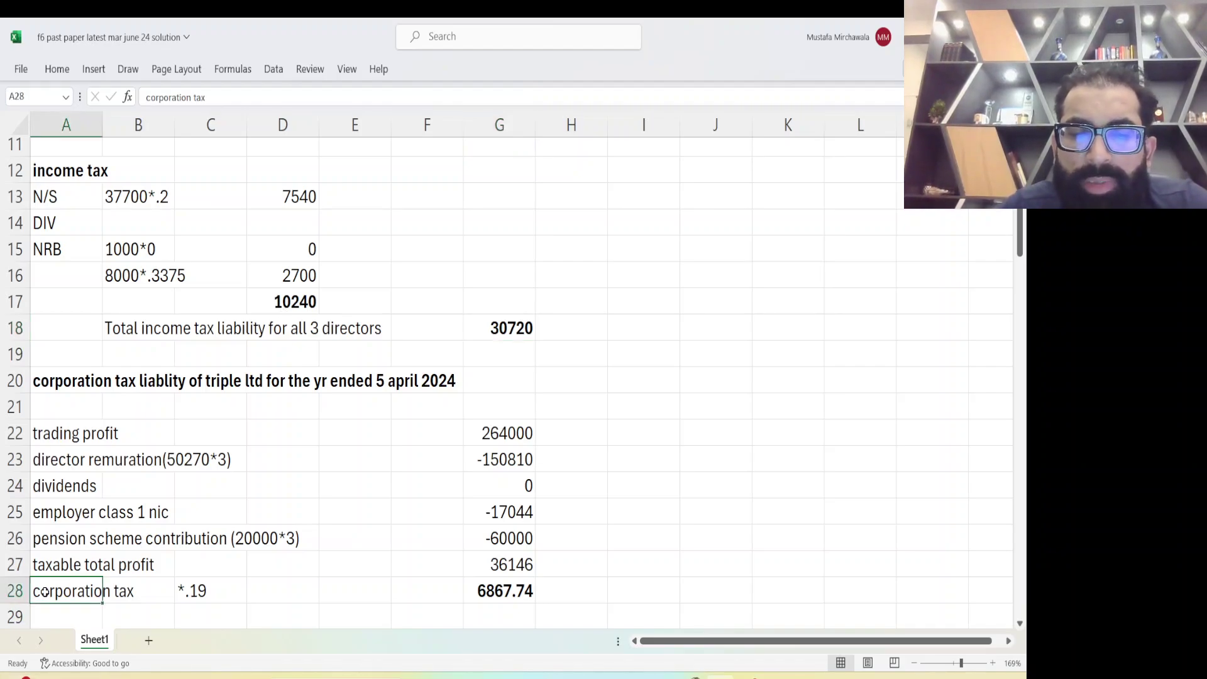
key(ctrl+b)
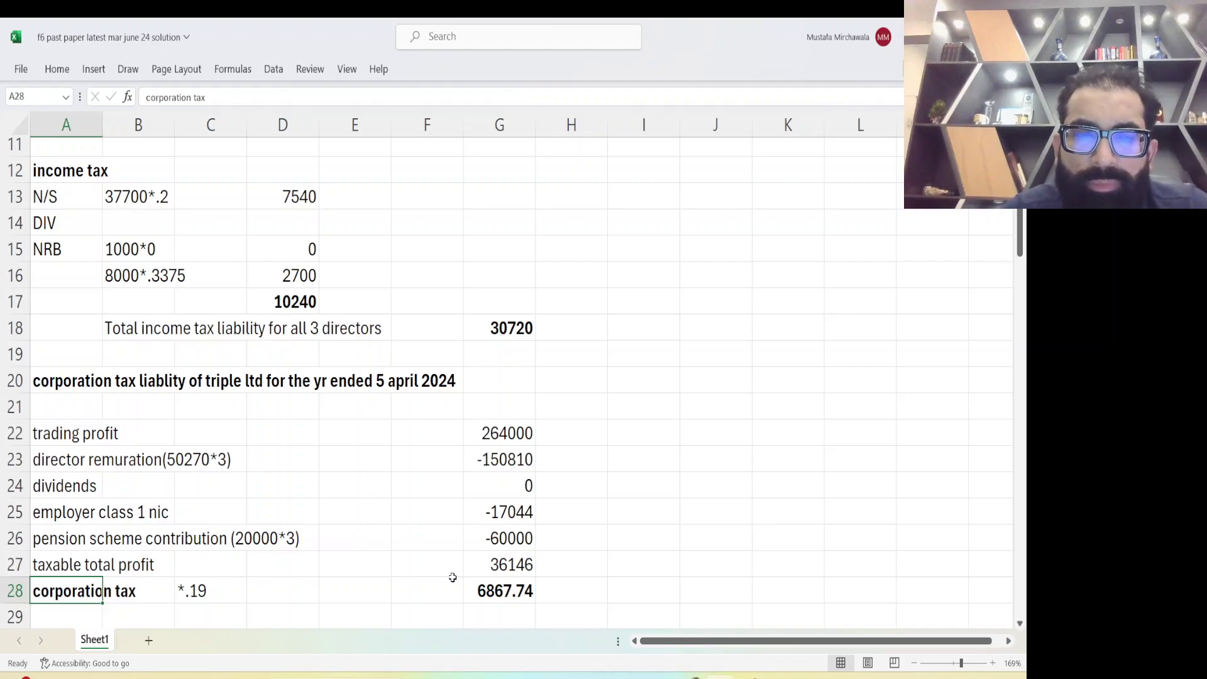
Review the finished computations, checking the corporation tax, the employer class 1 NIC and the directors' total income tax
scroll(440, 222, up, 4)
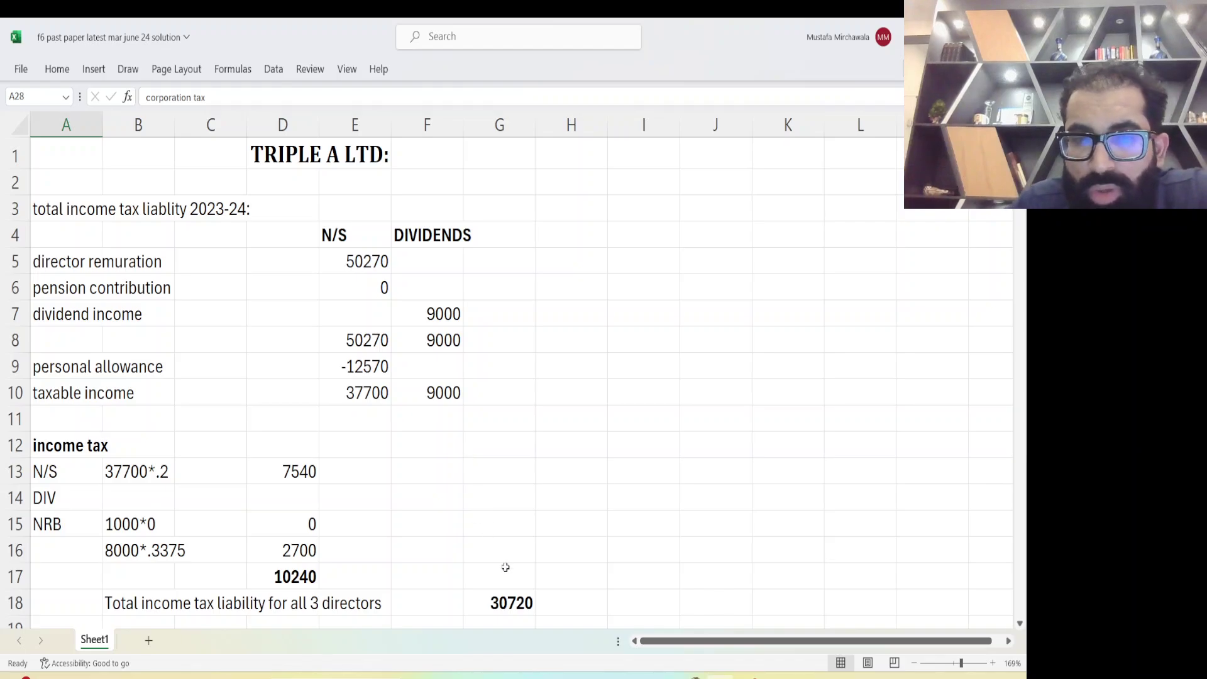
scroll(506, 567, down, 5)
scroll(506, 563, up, 1)
scroll(505, 567, down, 1)
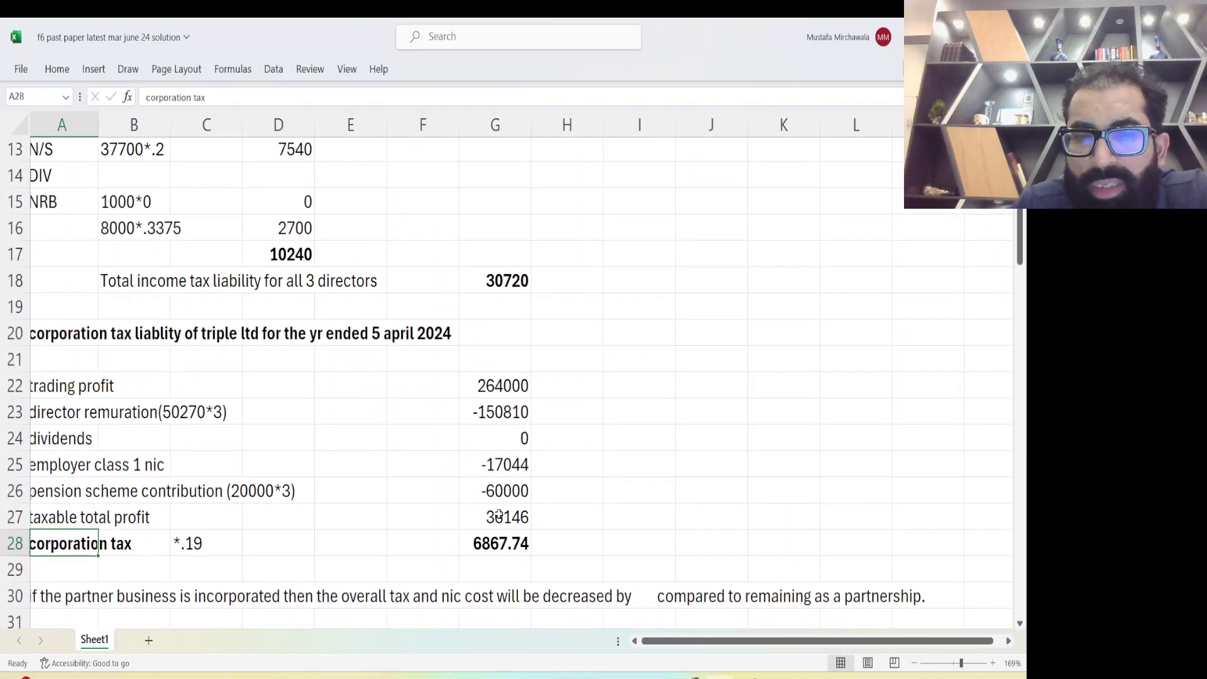
click(496, 546)
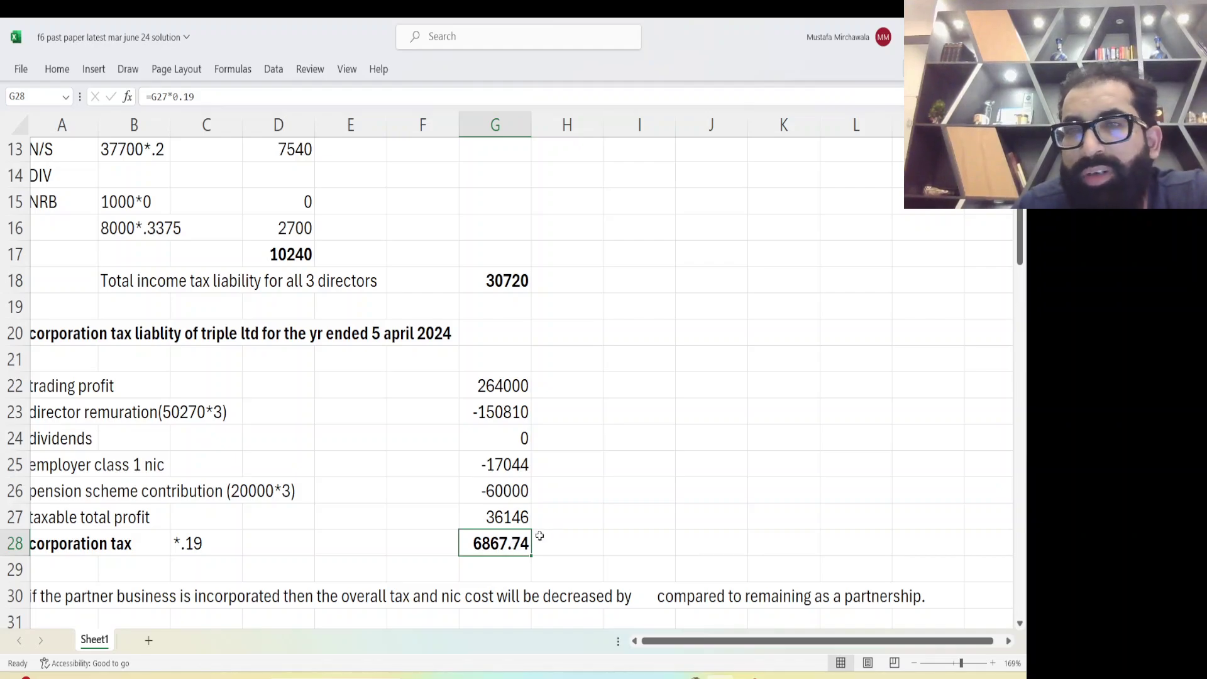
click(504, 464)
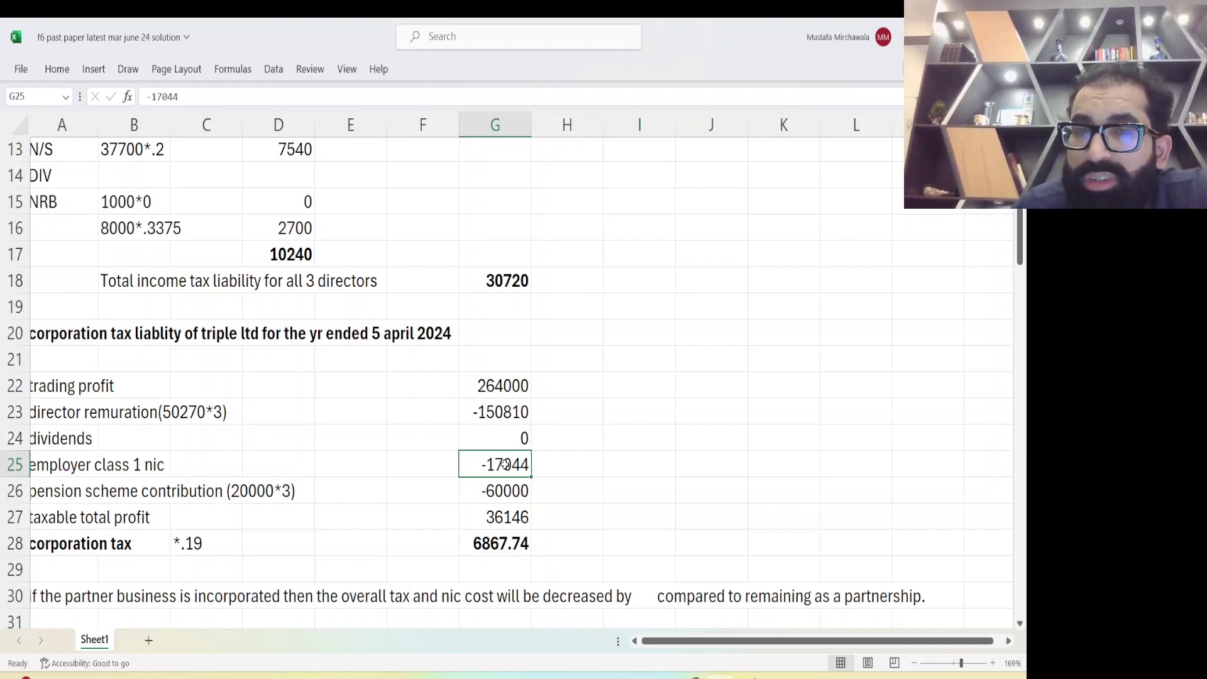
scroll(505, 465, down, 2)
scroll(504, 465, up, 2)
scroll(504, 464, up, 1)
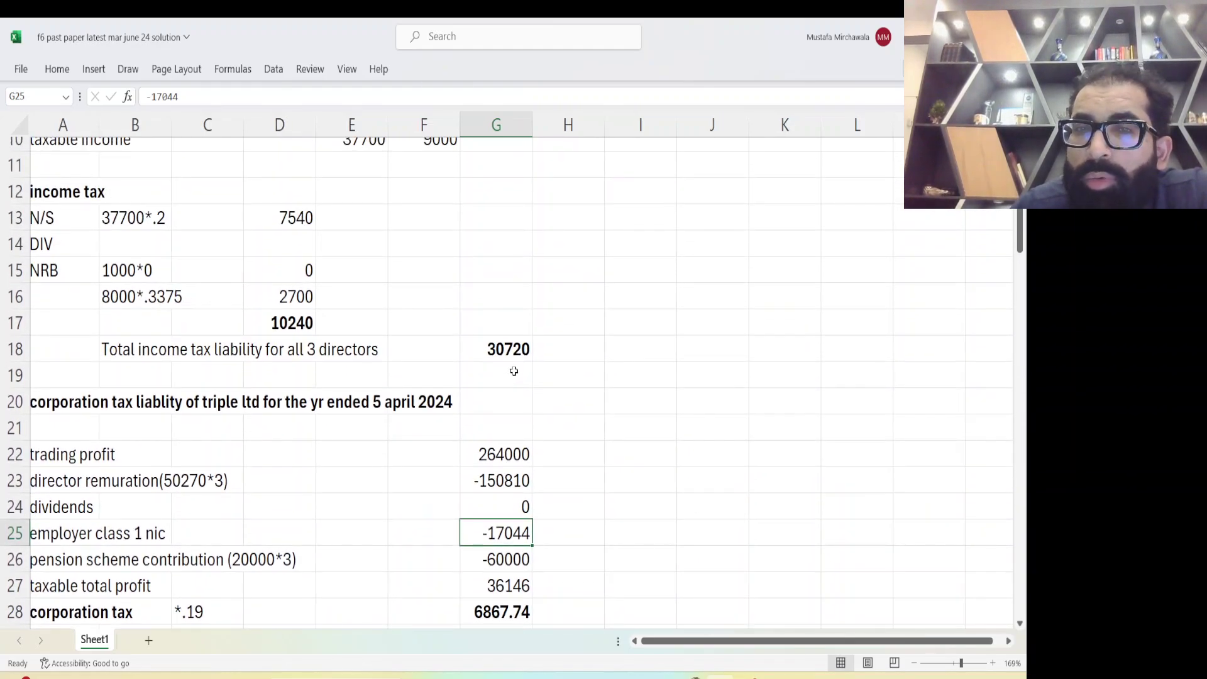
click(505, 354)
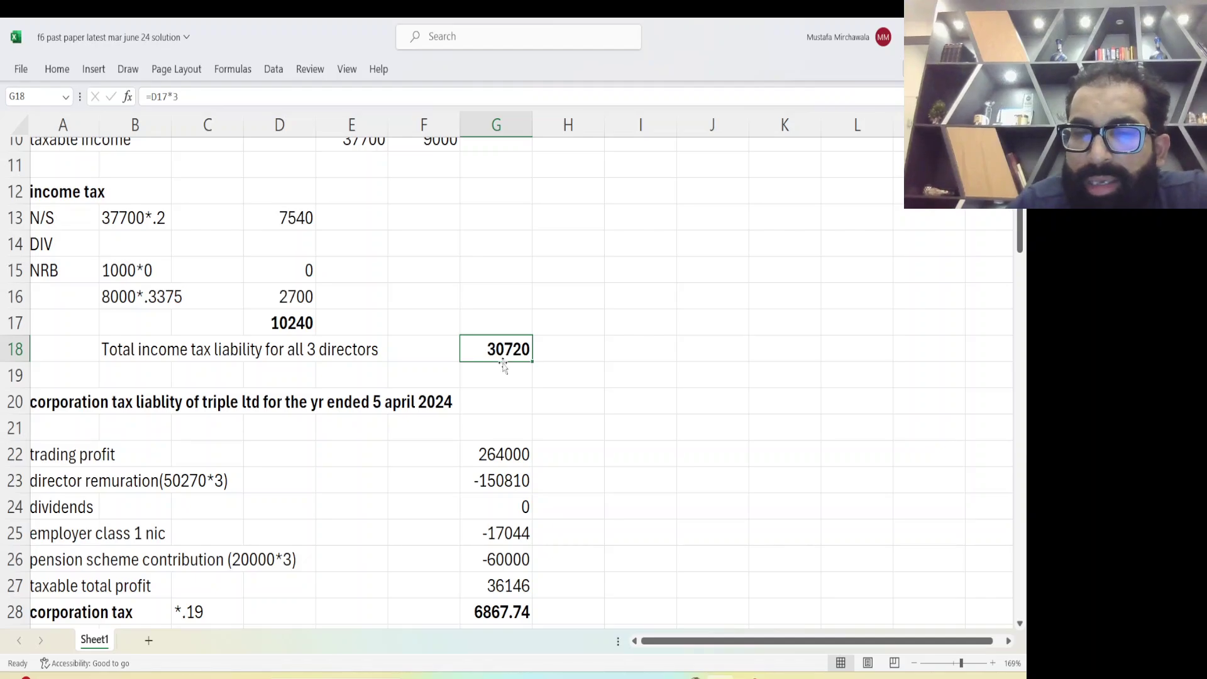
Enter the tax and NIC breakdown (6868+17044+30720+13572) in C32 beside the limited company label
click(517, 535)
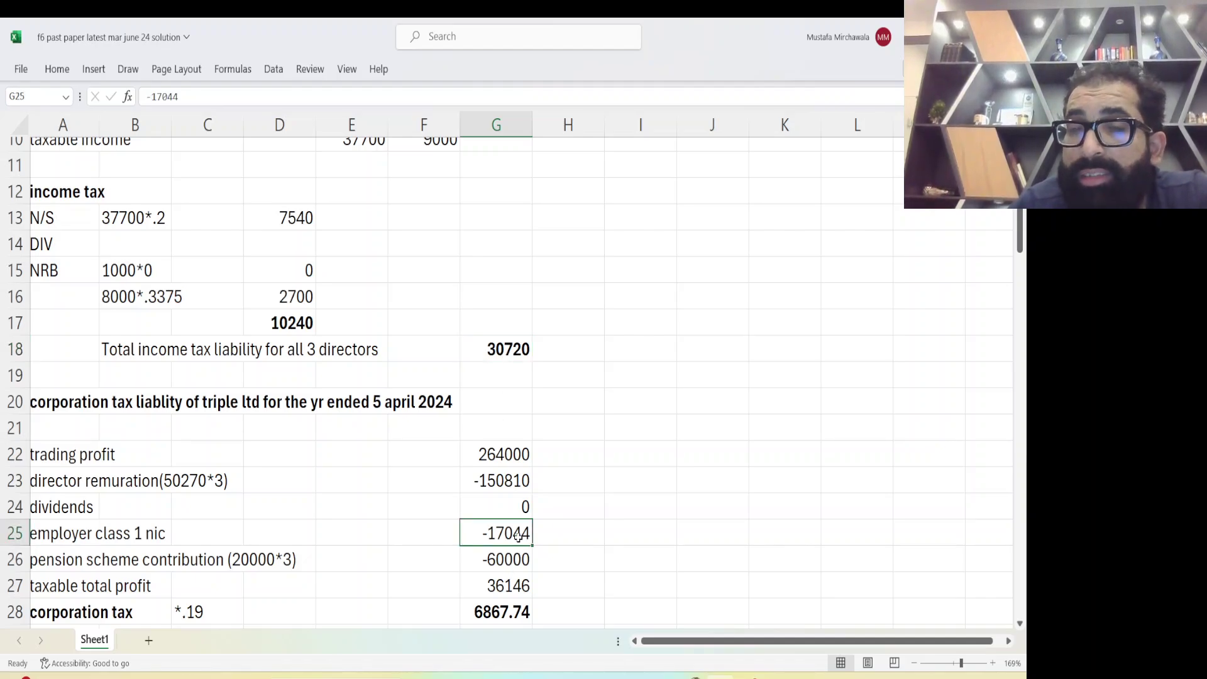
click(513, 349)
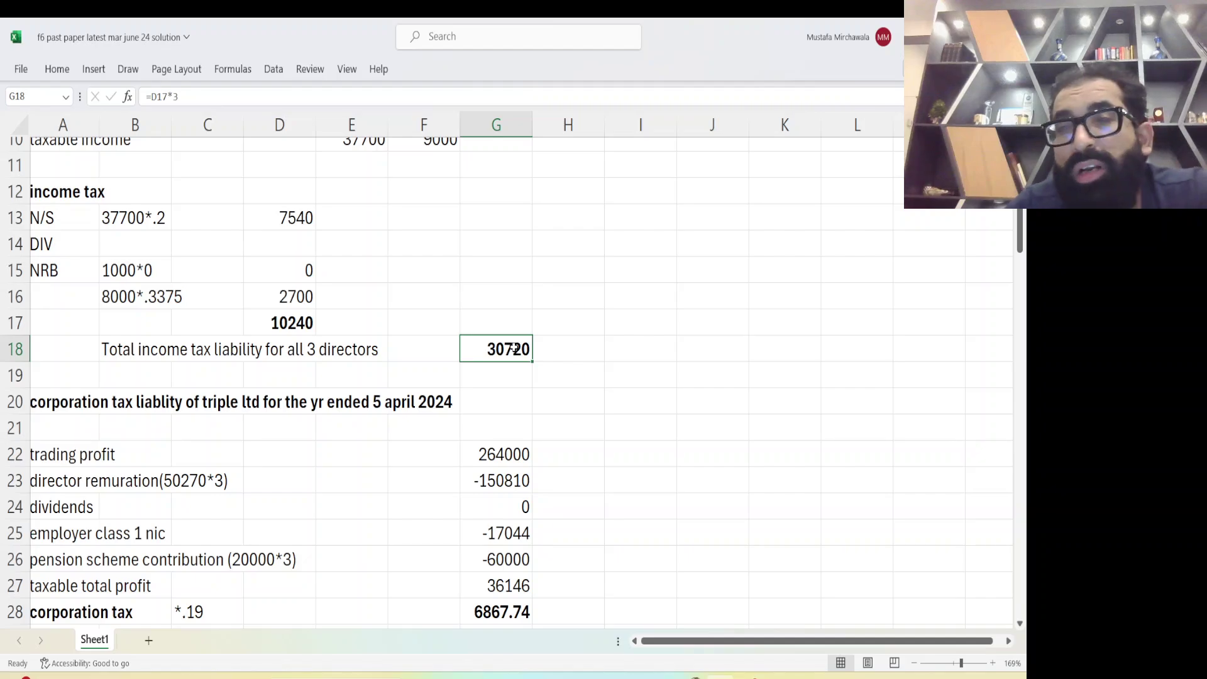
scroll(430, 440, down, 4)
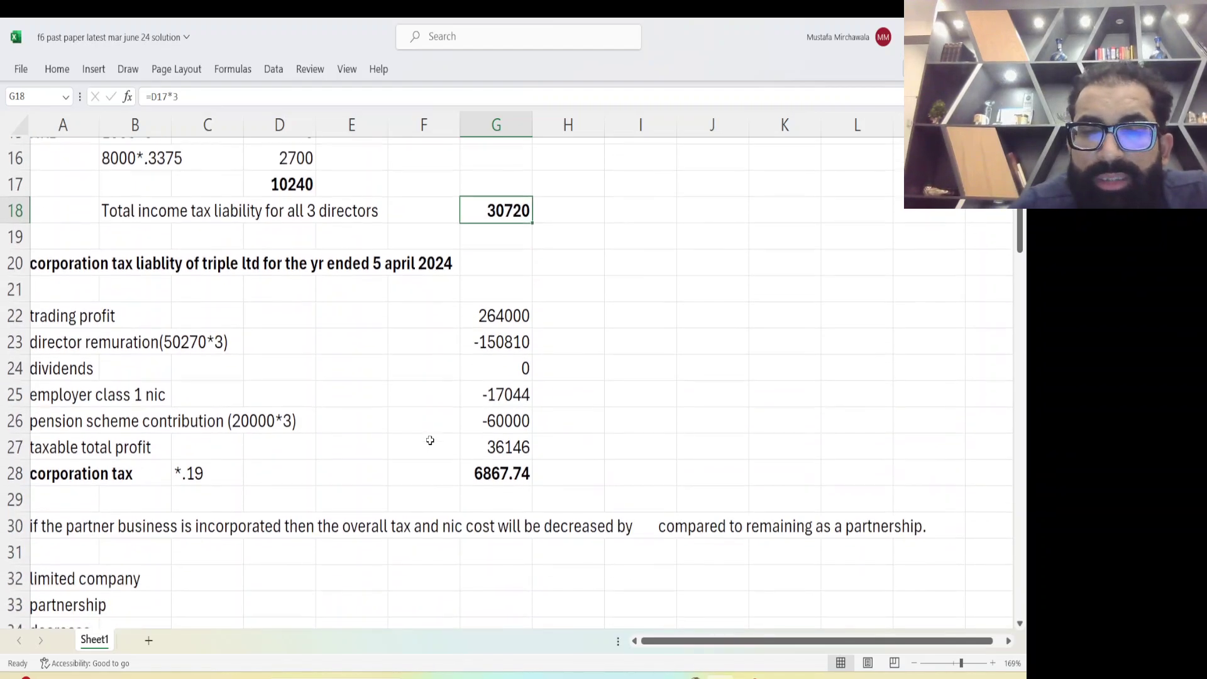
ctrl+scroll(430, 440, down, 3)
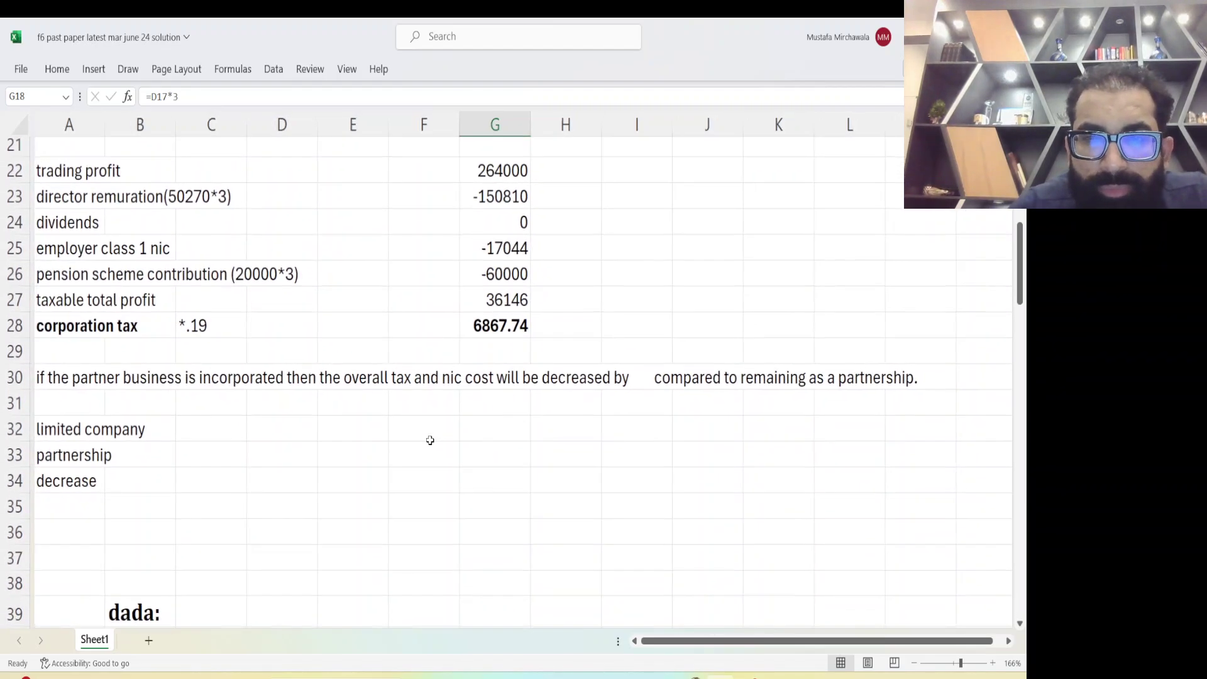
click(173, 438)
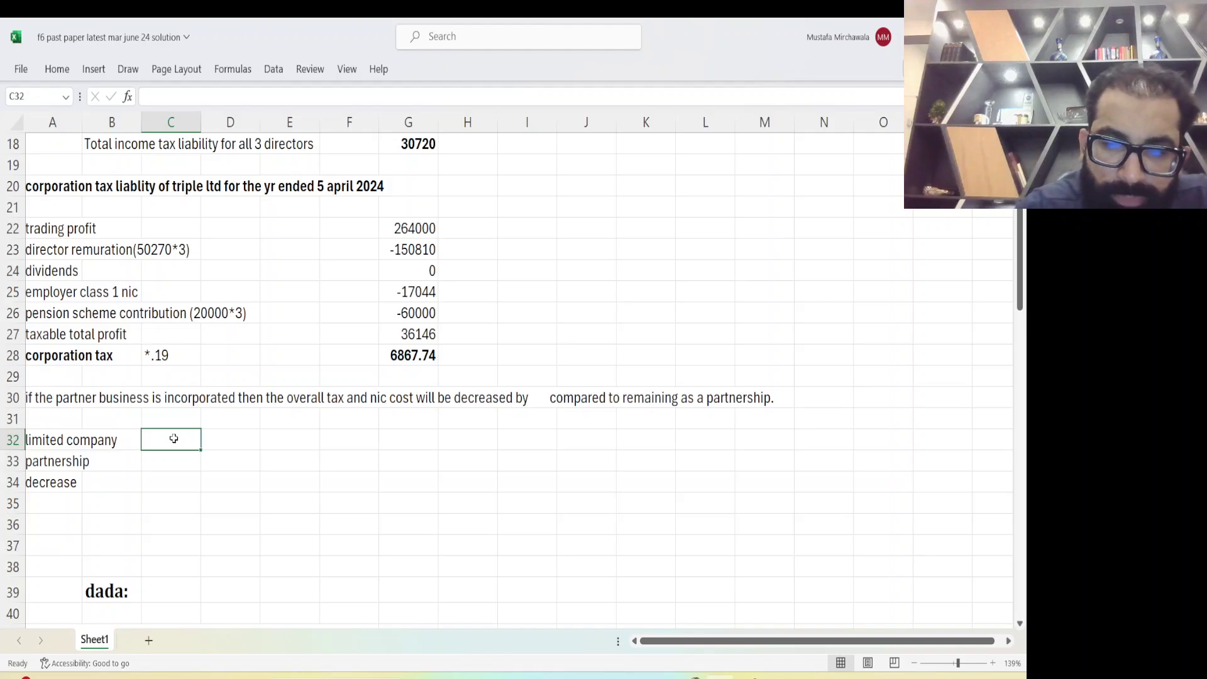
text(()
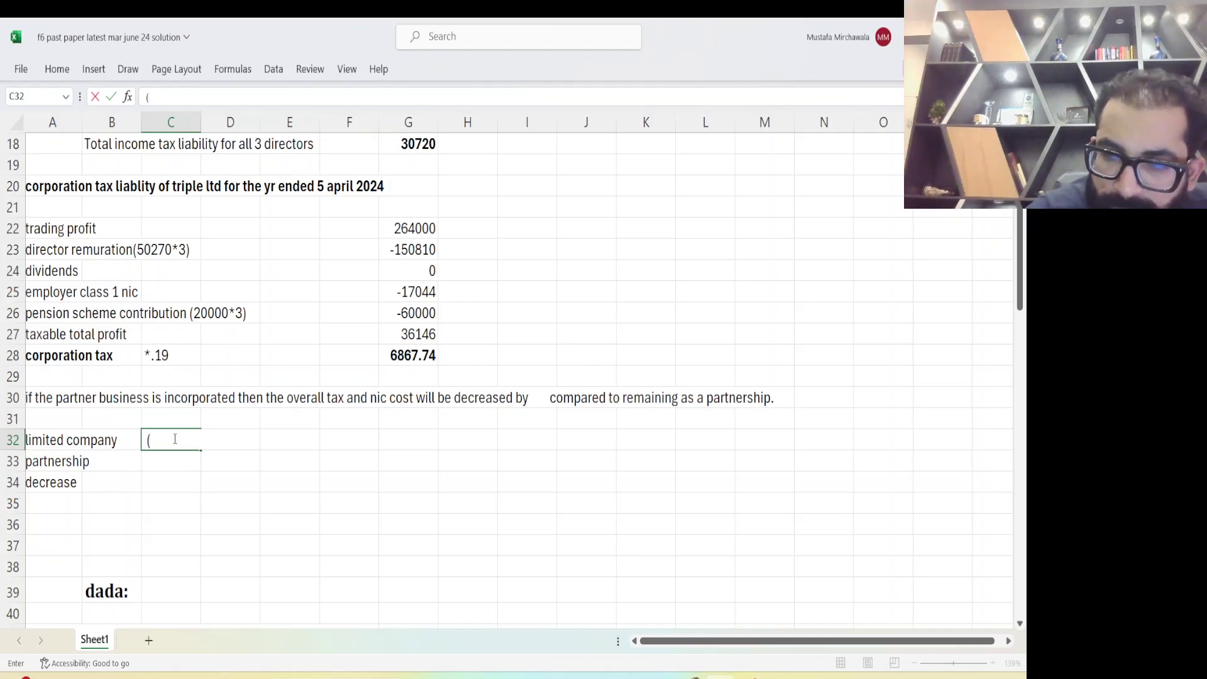
text(68)
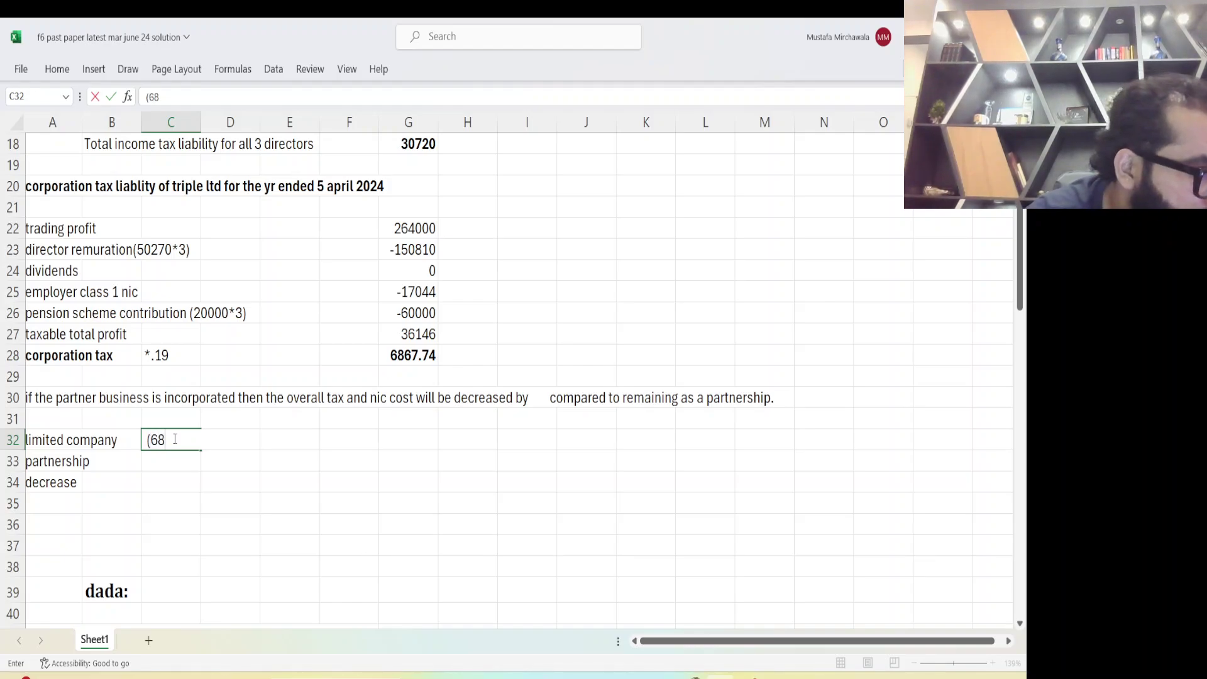
text(6)
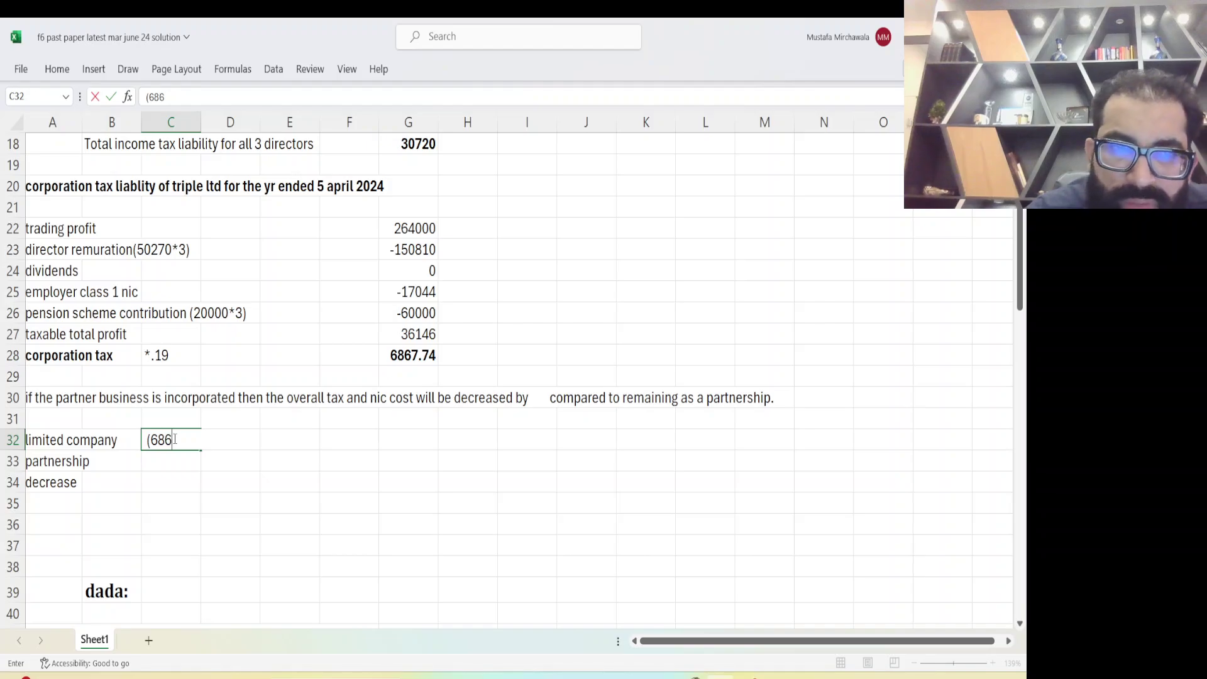
text(8)
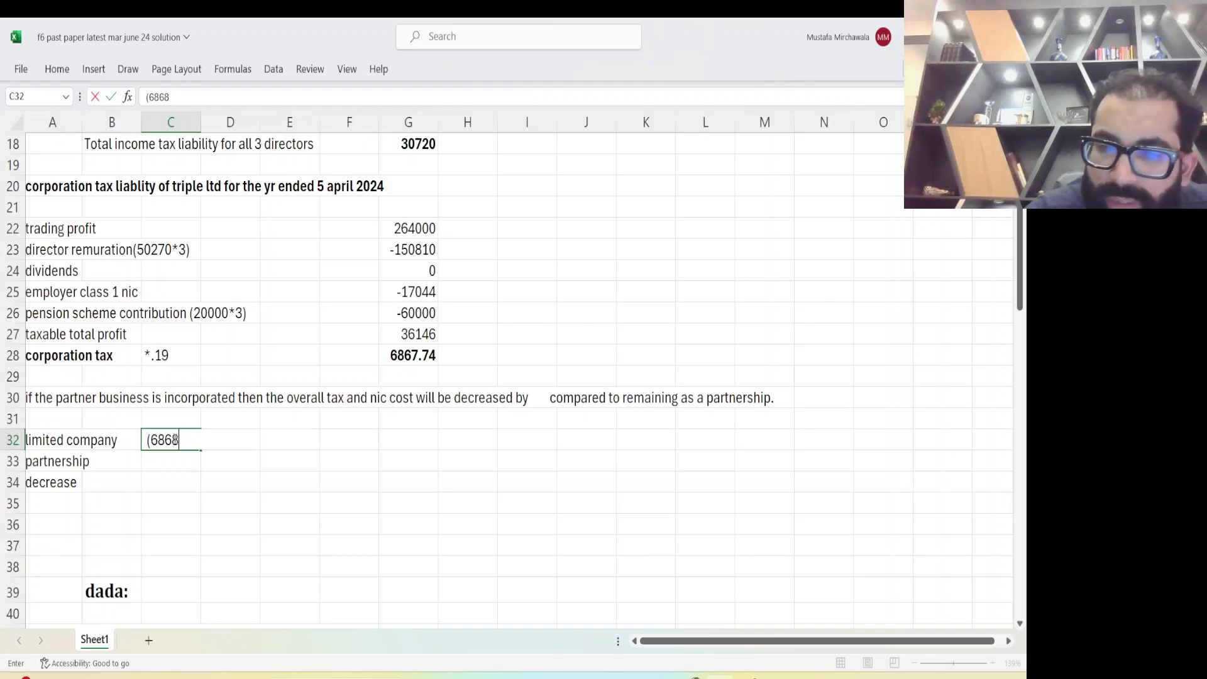
text(+)
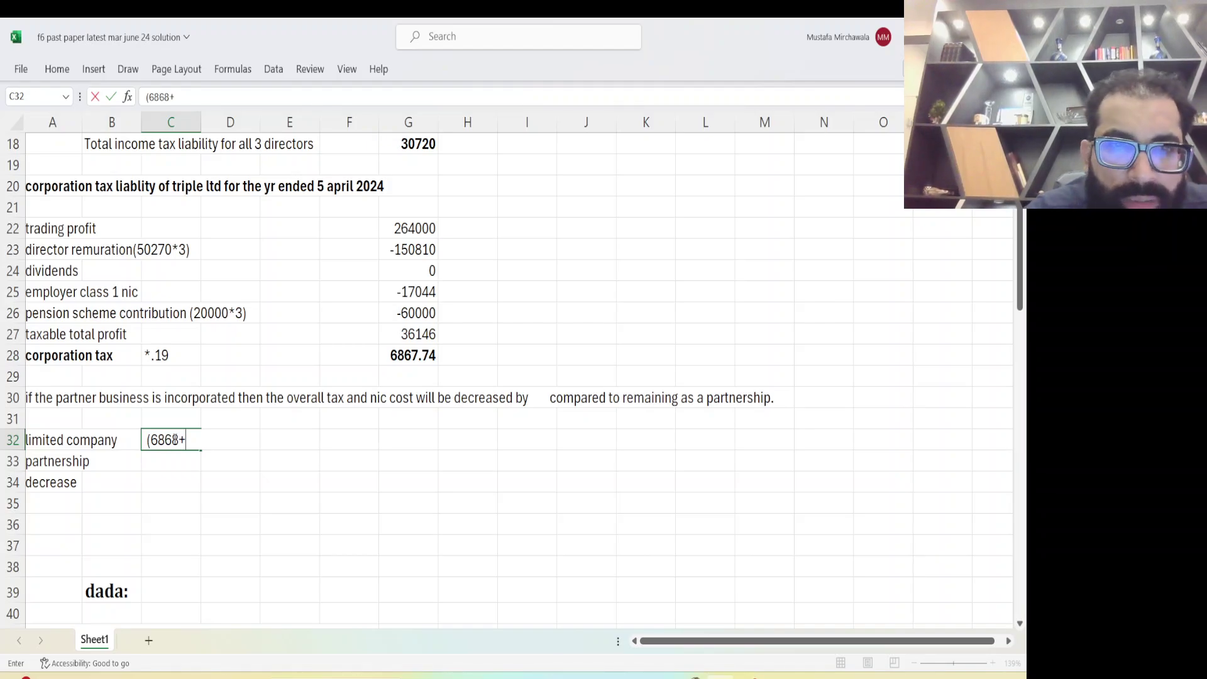
text(17)
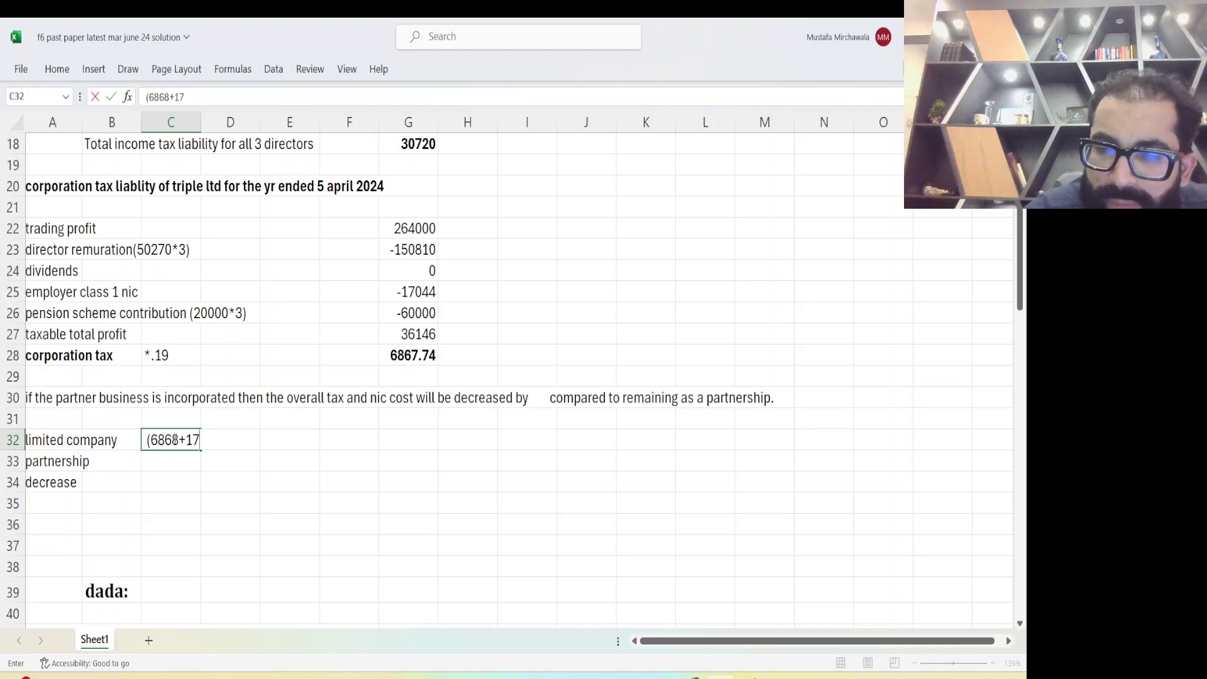
text(044)
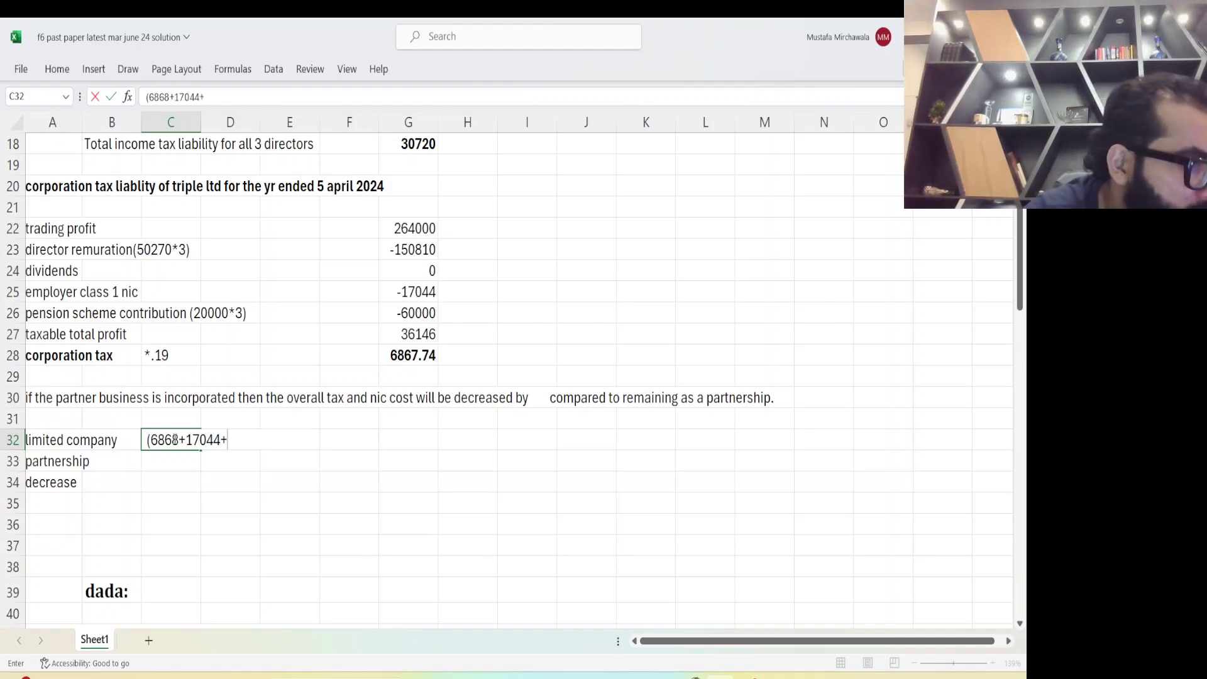
text(+30)
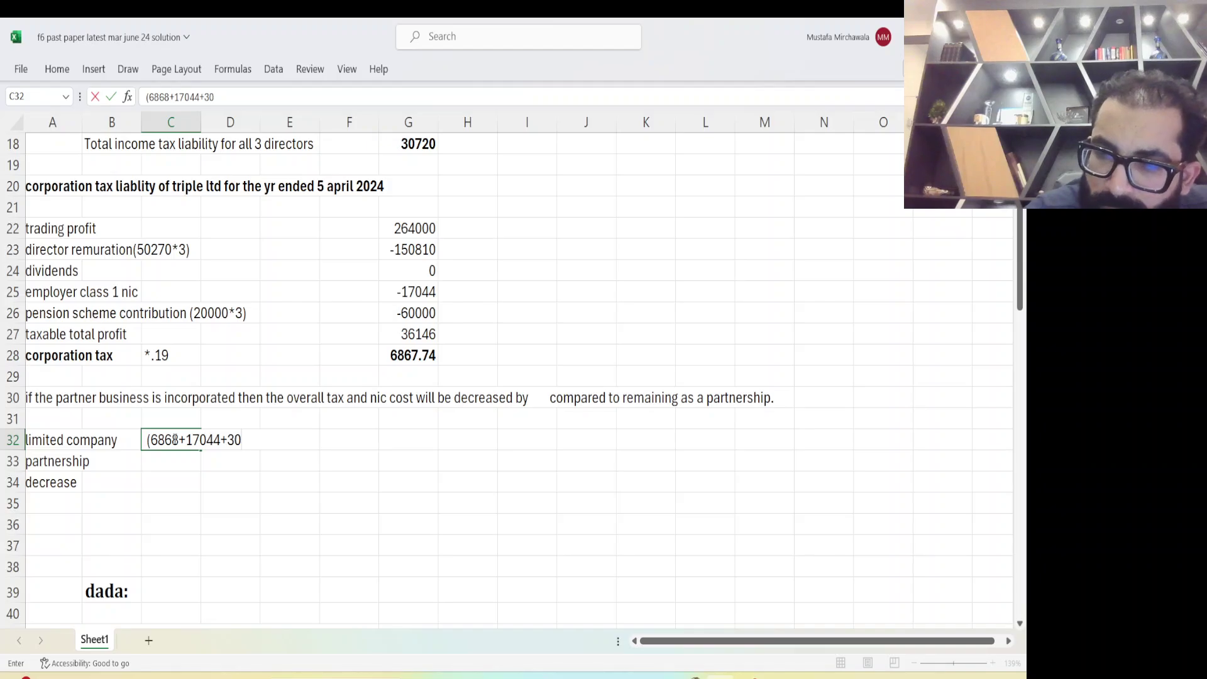
text(720+)
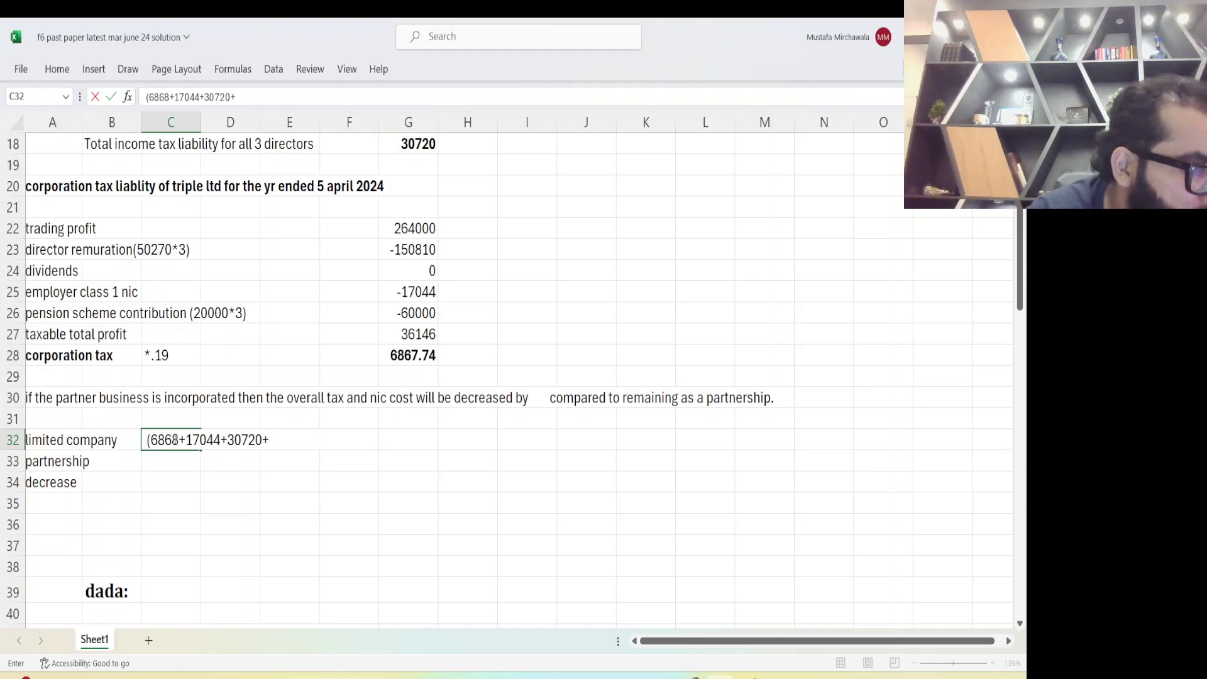
text(13)
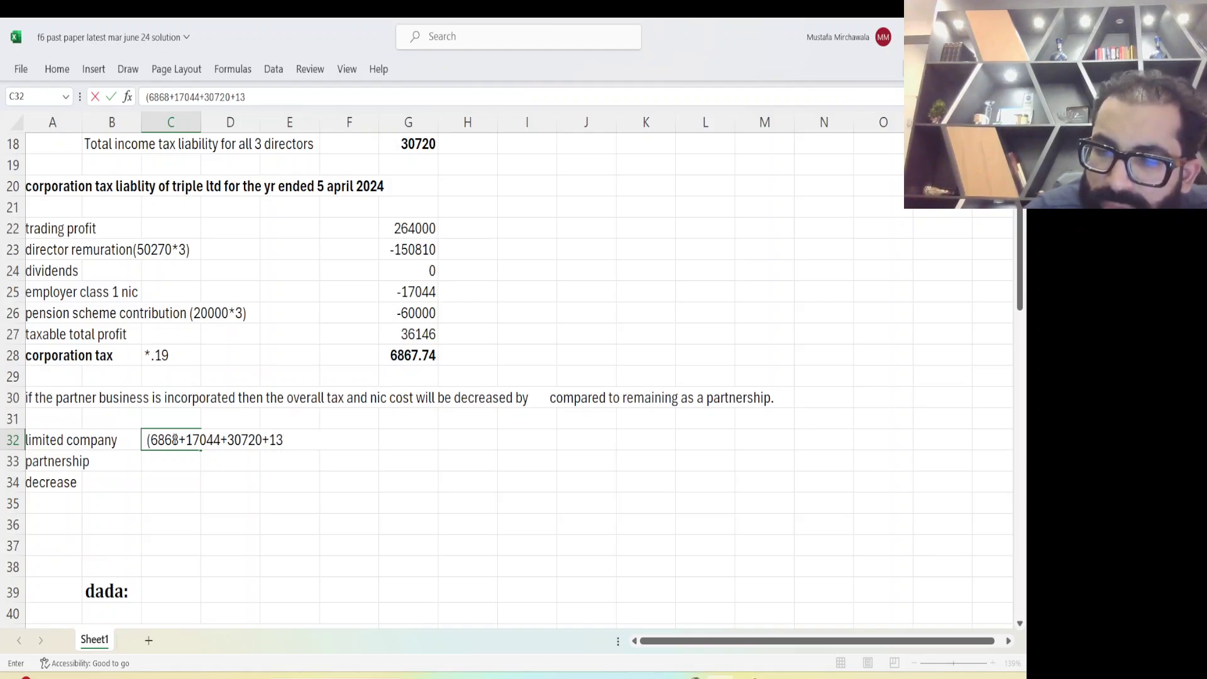
text(572)
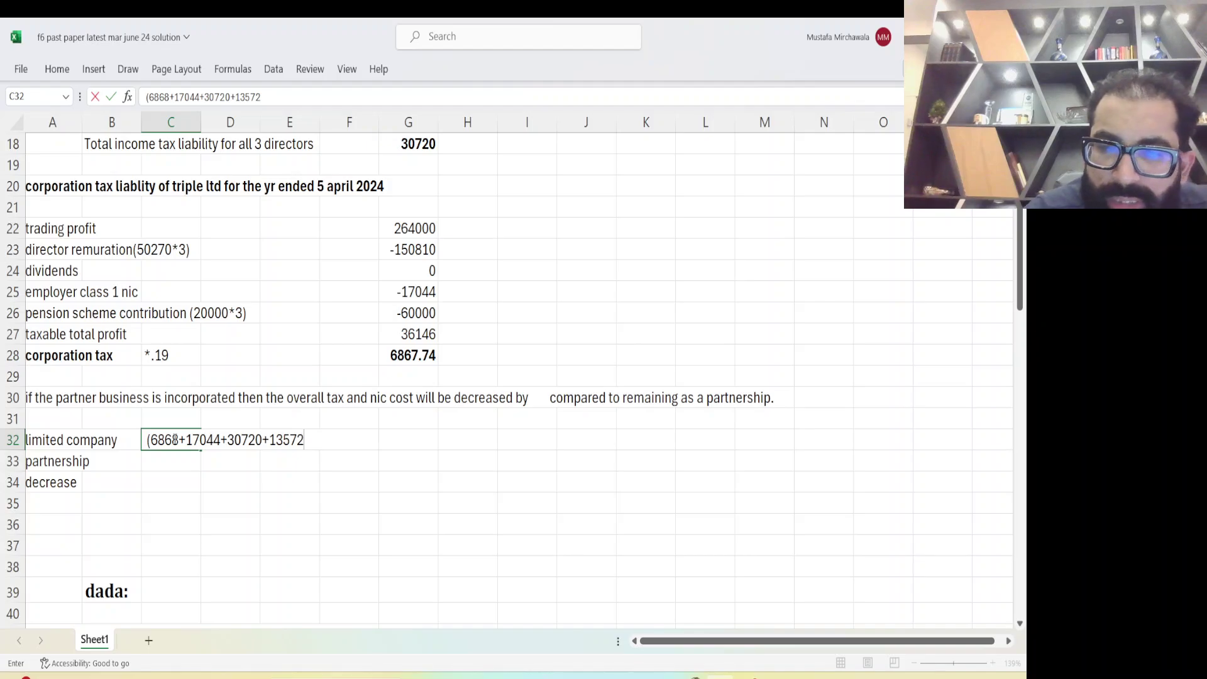
text())
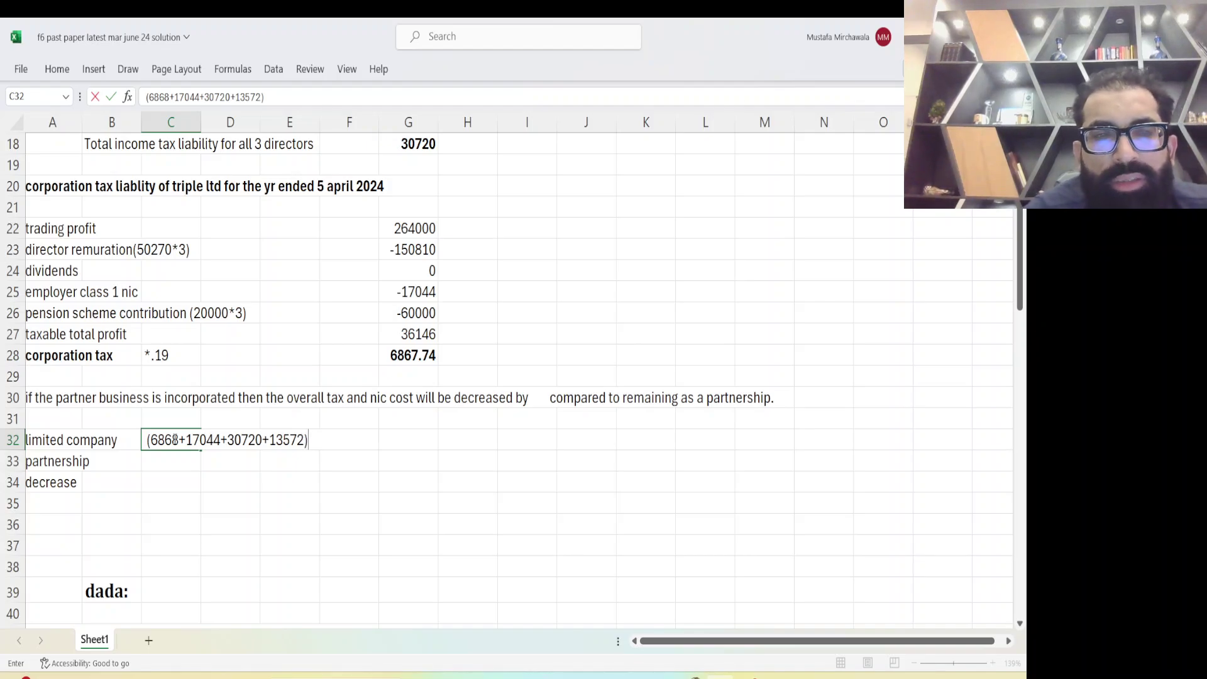
Enter 68204 in I32 as the limited company's total tax and NIC cost
key(Tab)
key(Tab)
key(Tab)
key(Tab)
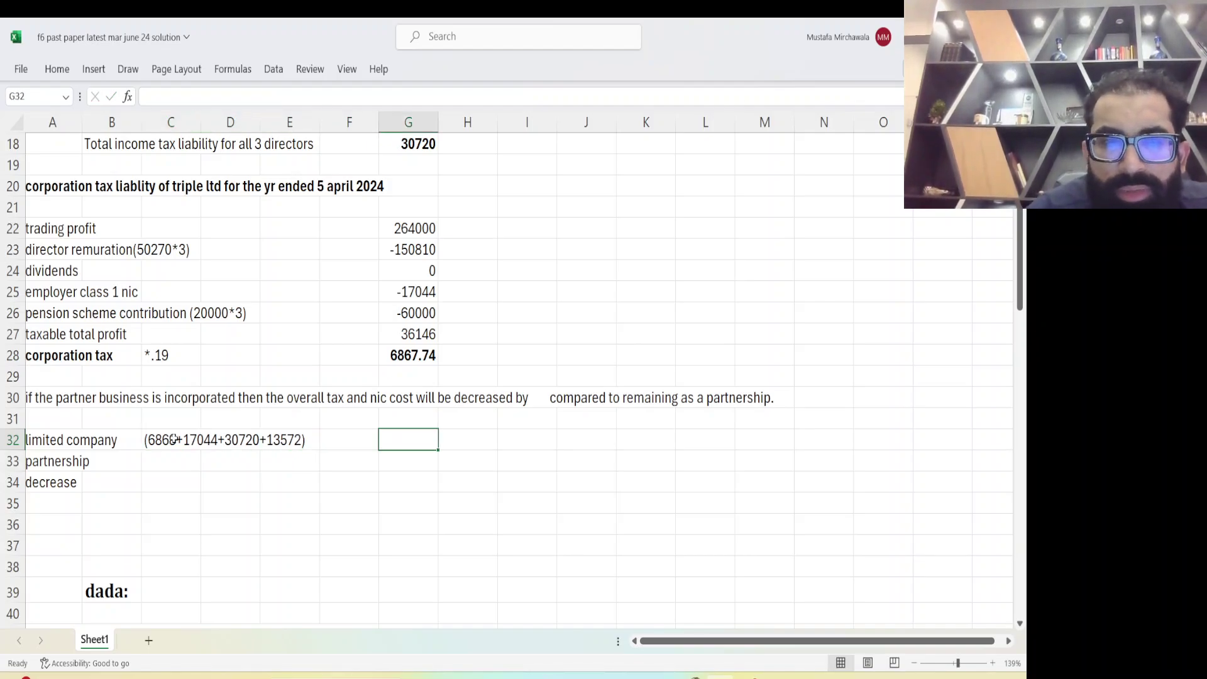
key(Tab)
key(Tab)
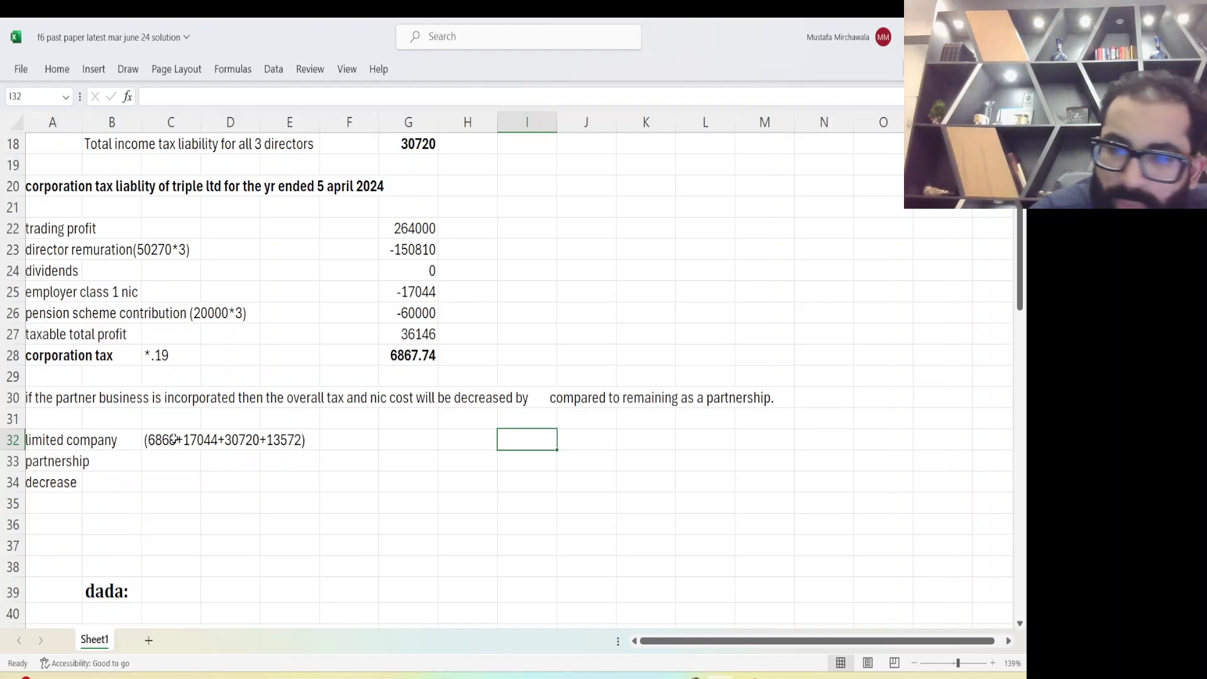
text(682)
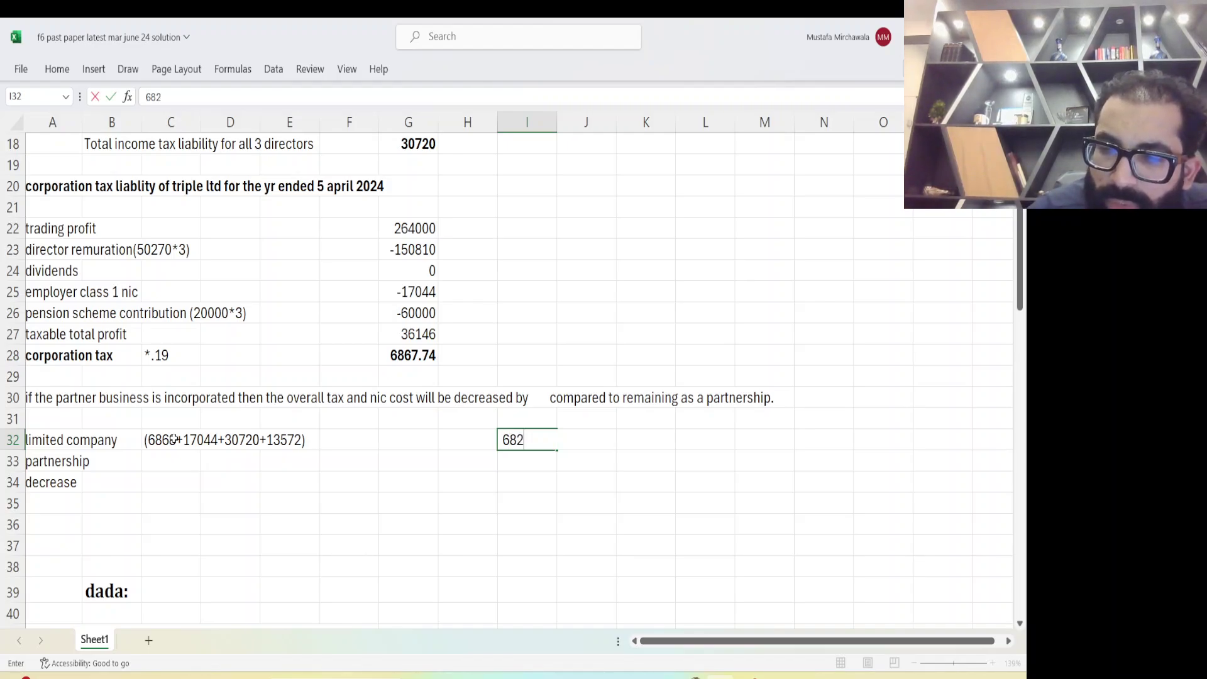
text(04)
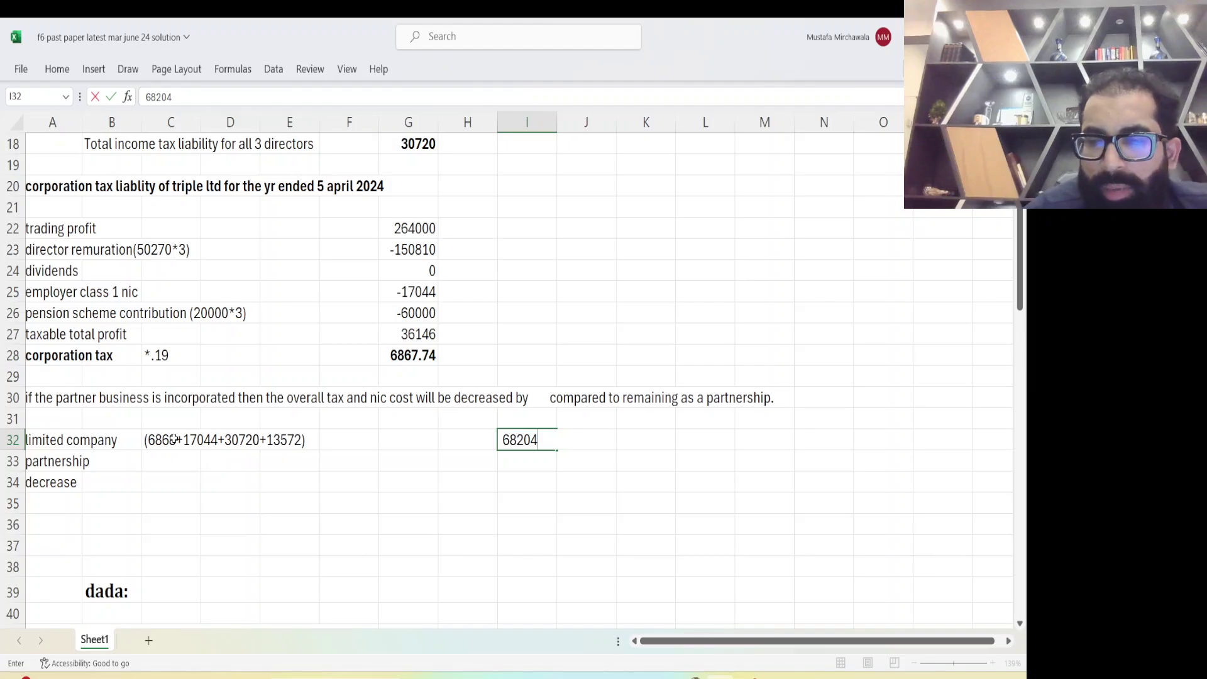
key(Return)
key(Up)
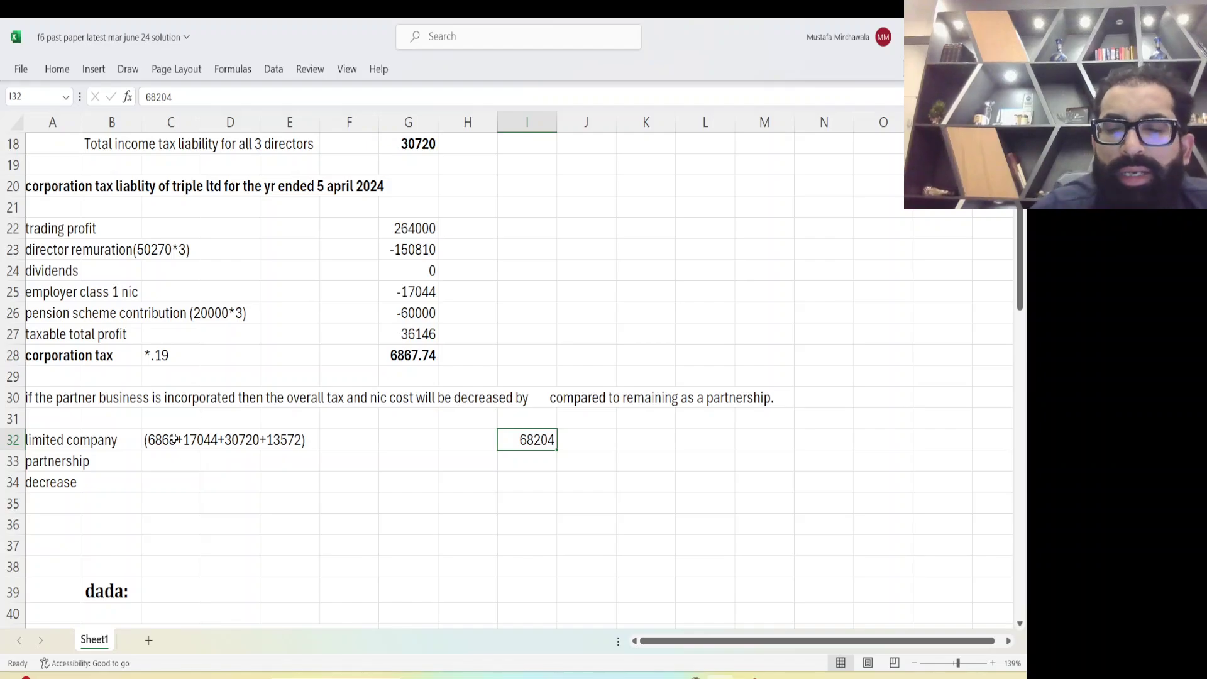
Enter 68877 in I33 as the partnership's total tax and NIC cost
key(Down)
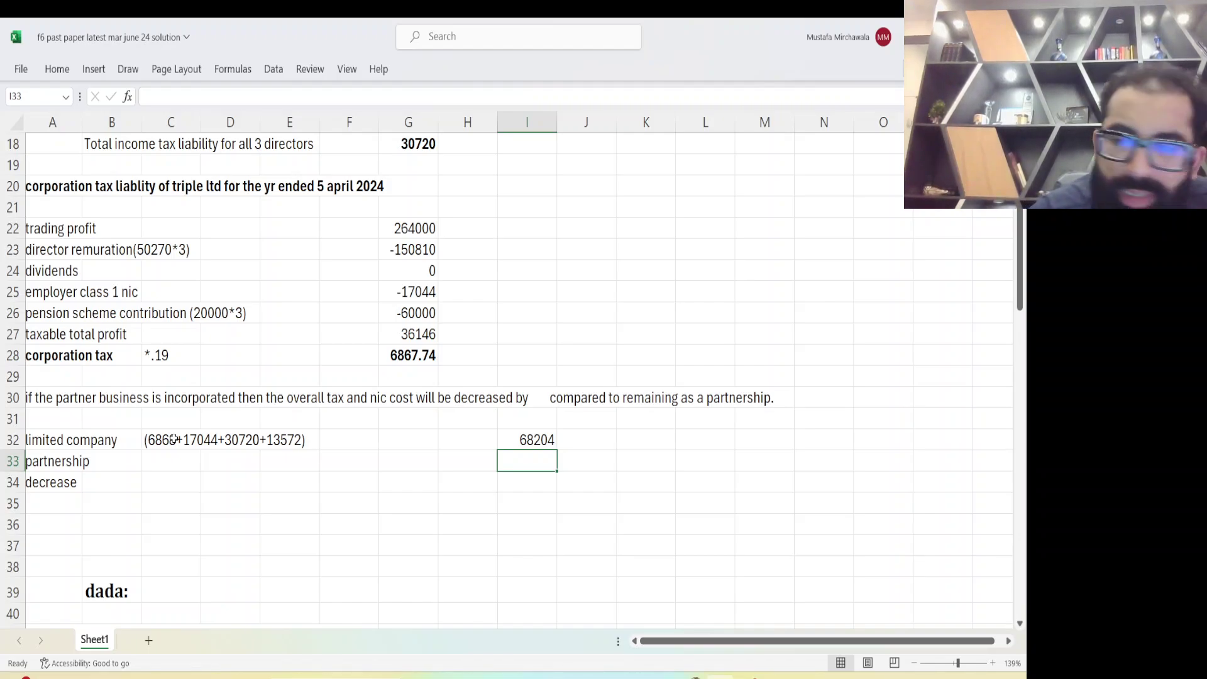
text(68877)
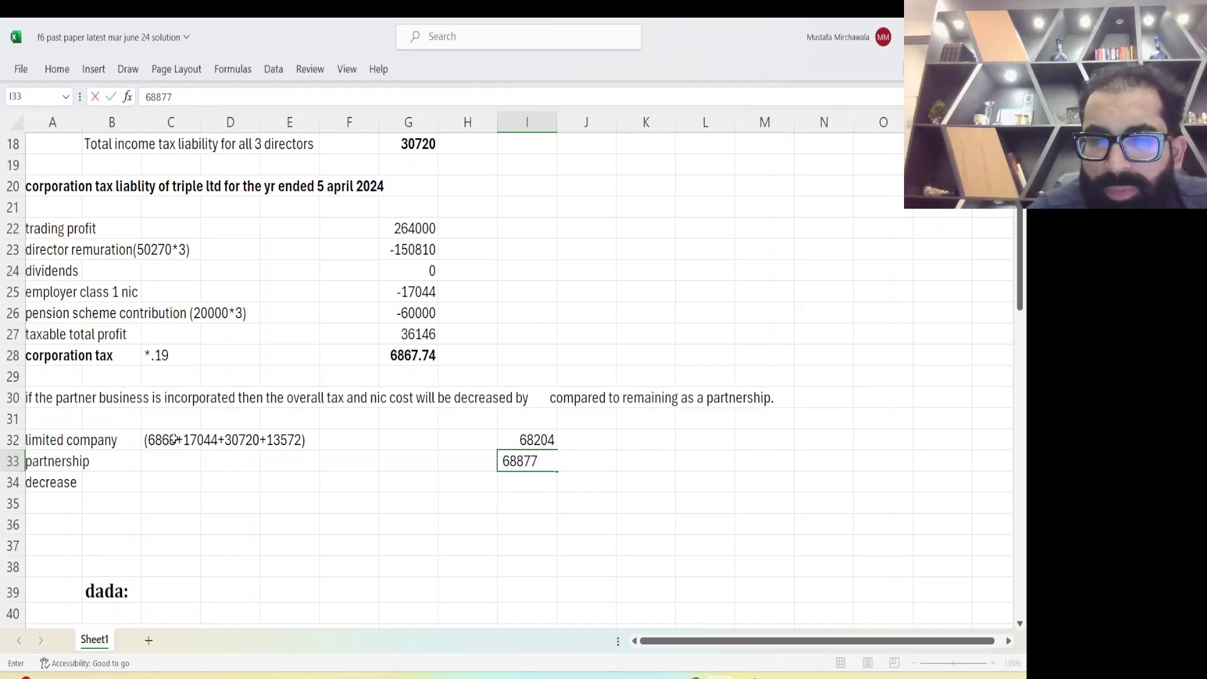
key(Return)
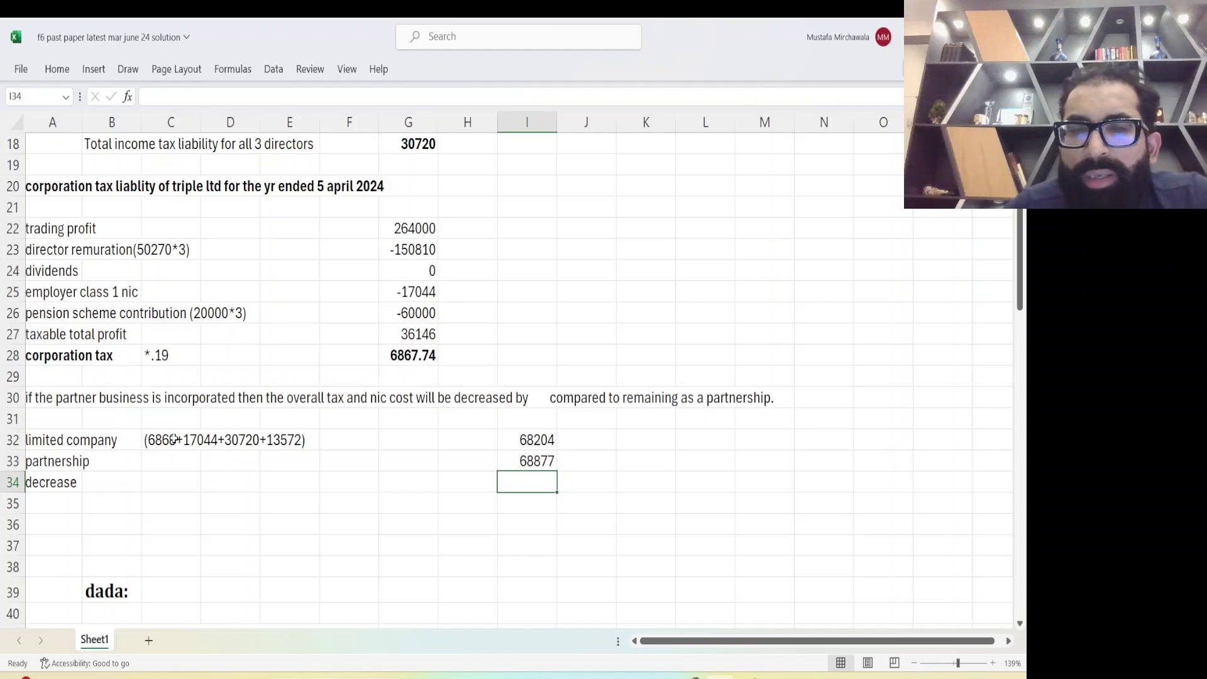
Calculate the decrease in I34 as I33 minus I32 and make the result bold
text(=)
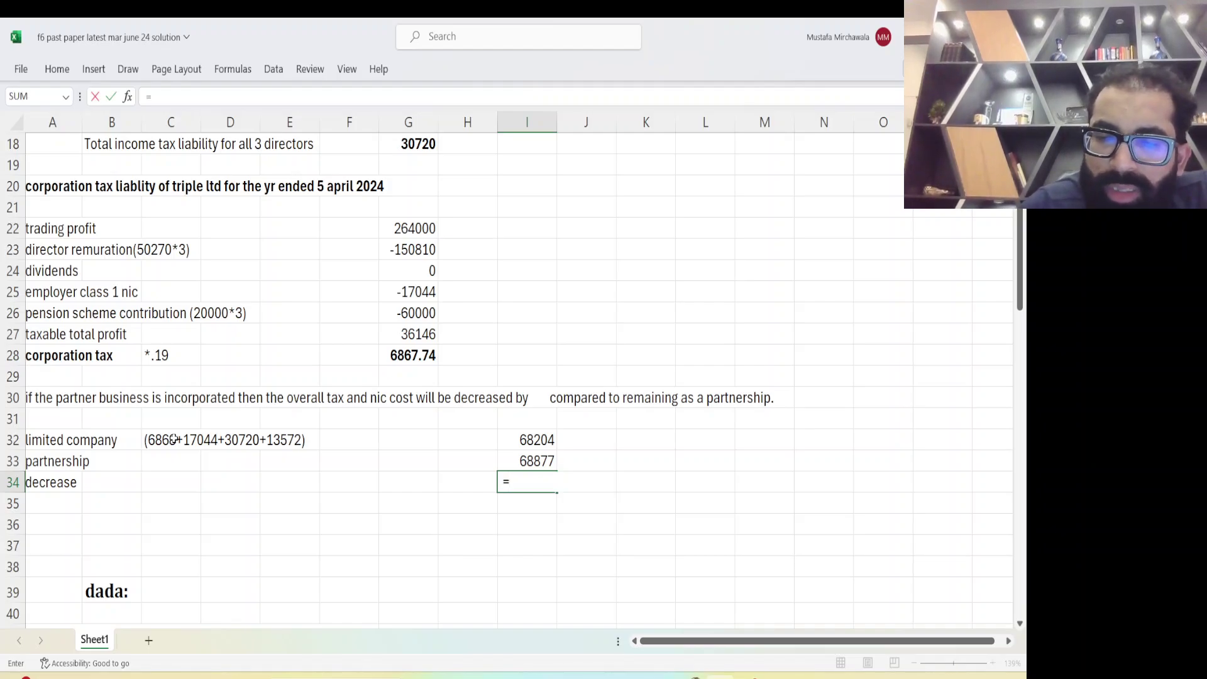
key(Up)
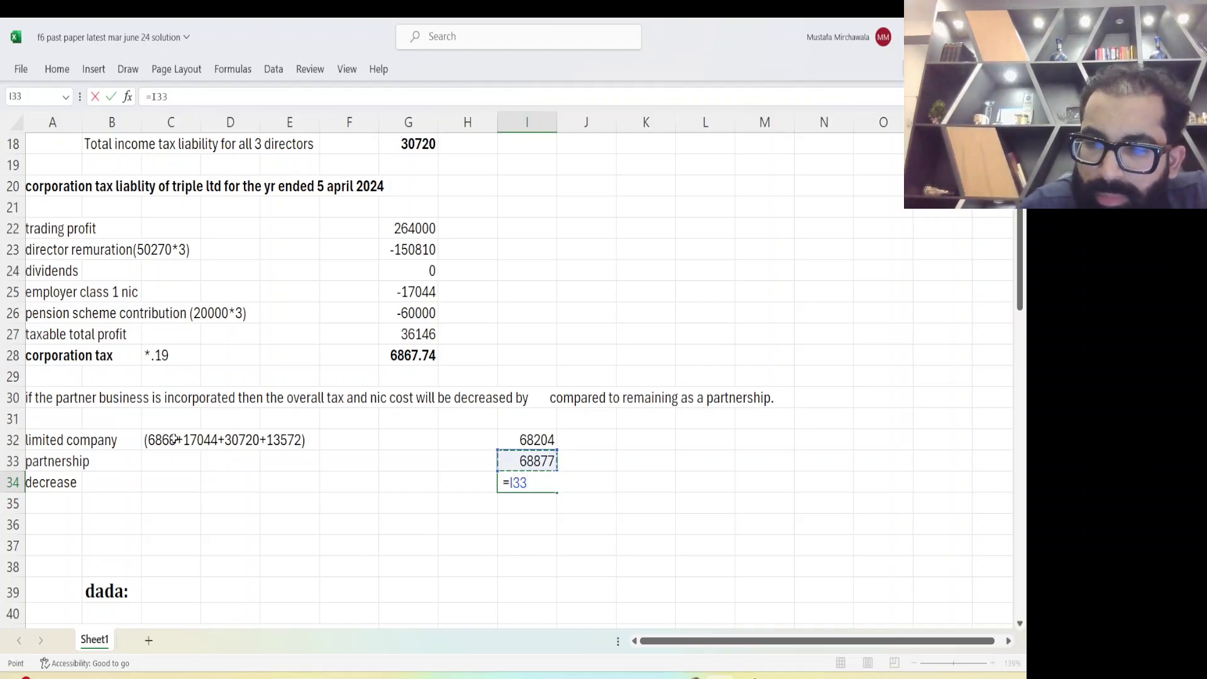
text(-)
key(Up)
key(Up)
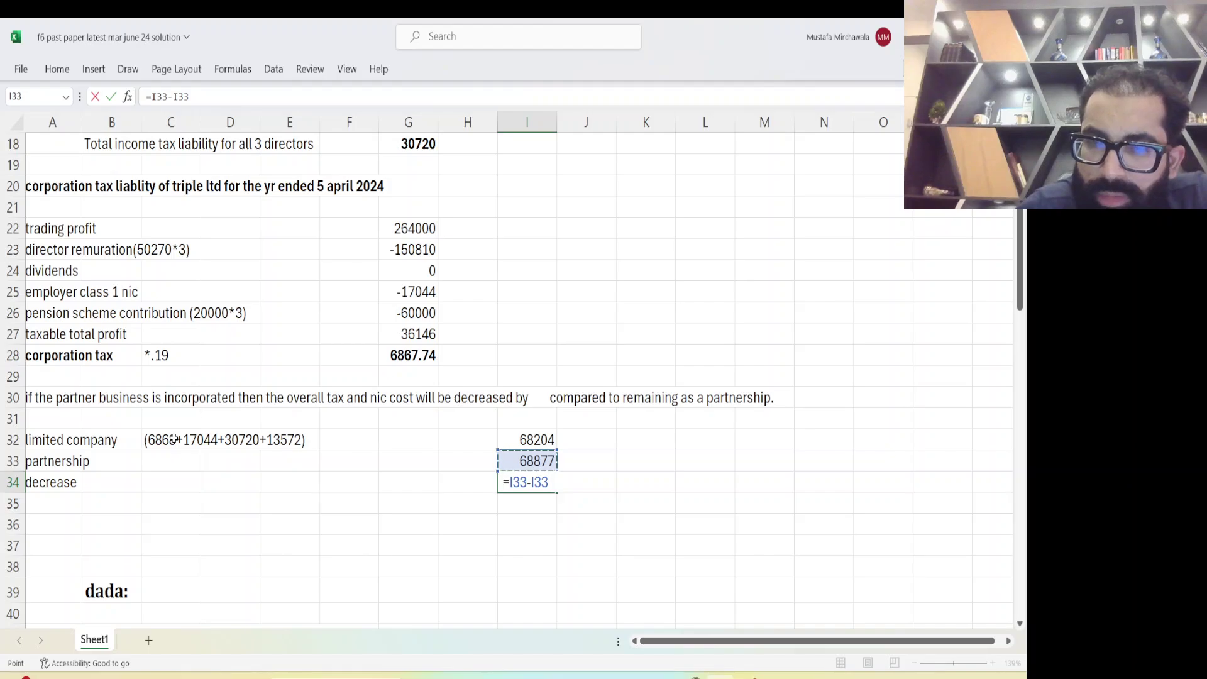
key(Return)
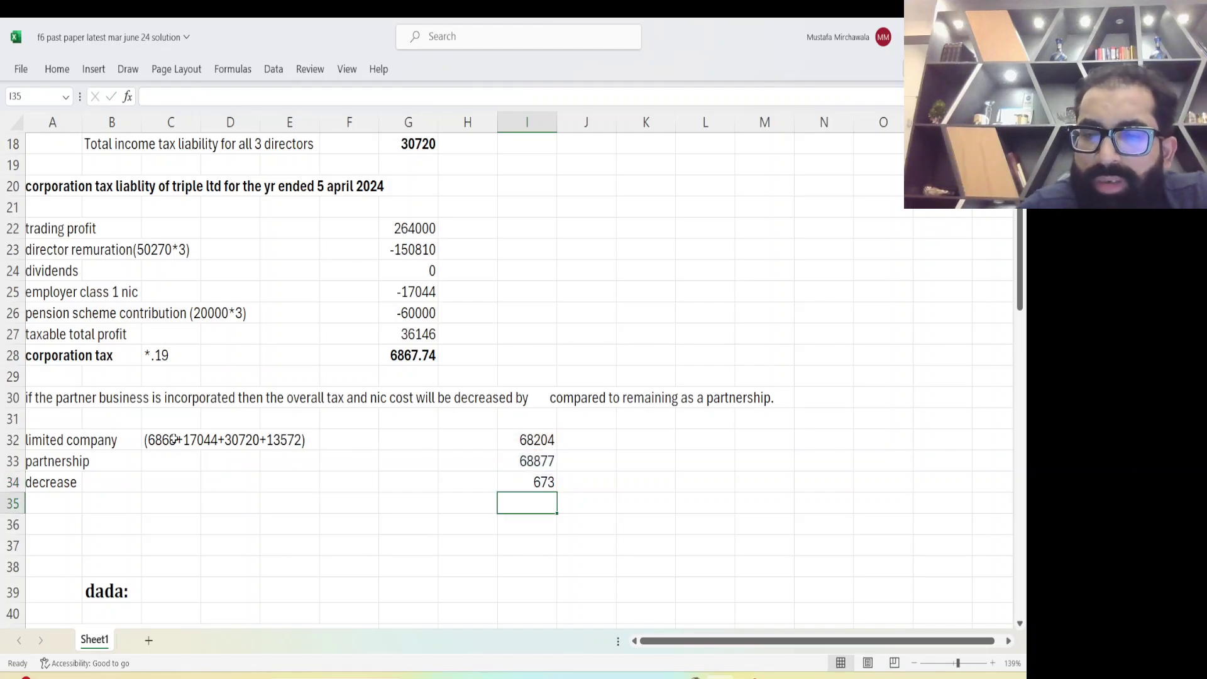
key(Up)
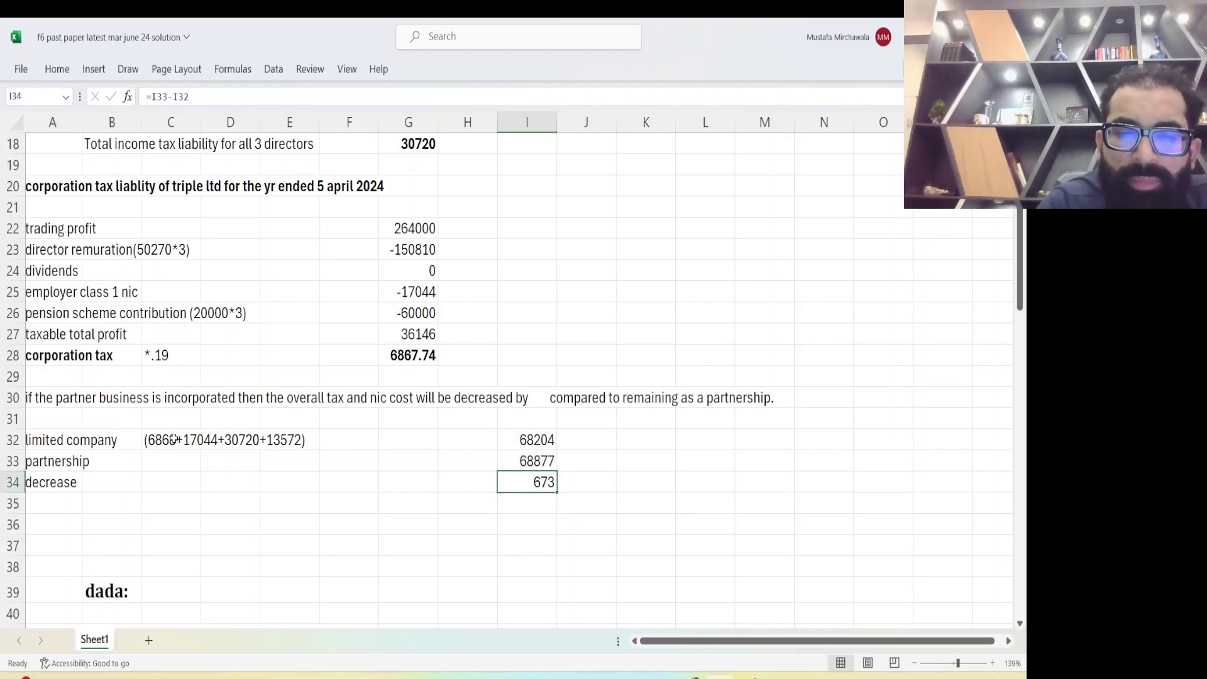
key(ctrl+b)
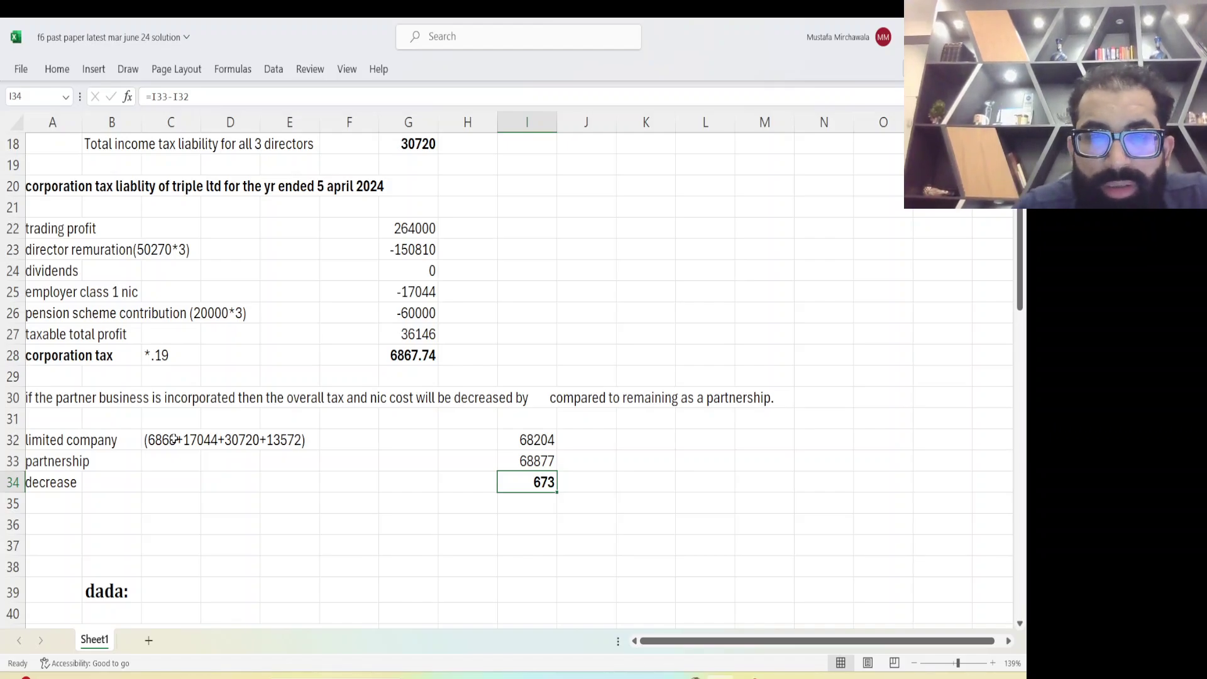
Review the whole Triple A Ltd answer, from the directors' income tax through the corporation tax to the partnership comparison
key(Up)
key(Up)
key(Up)
key(Up)
key(Up)
key(Up)
key(Up)
key(Up)
key(Up)
key(Up)
key(Up)
key(Up)
key(Up)
key(Up)
key(Up)
key(Up)
key(Up)
key(Up)
key(Up)
key(Up)
key(Up)
key(Up)
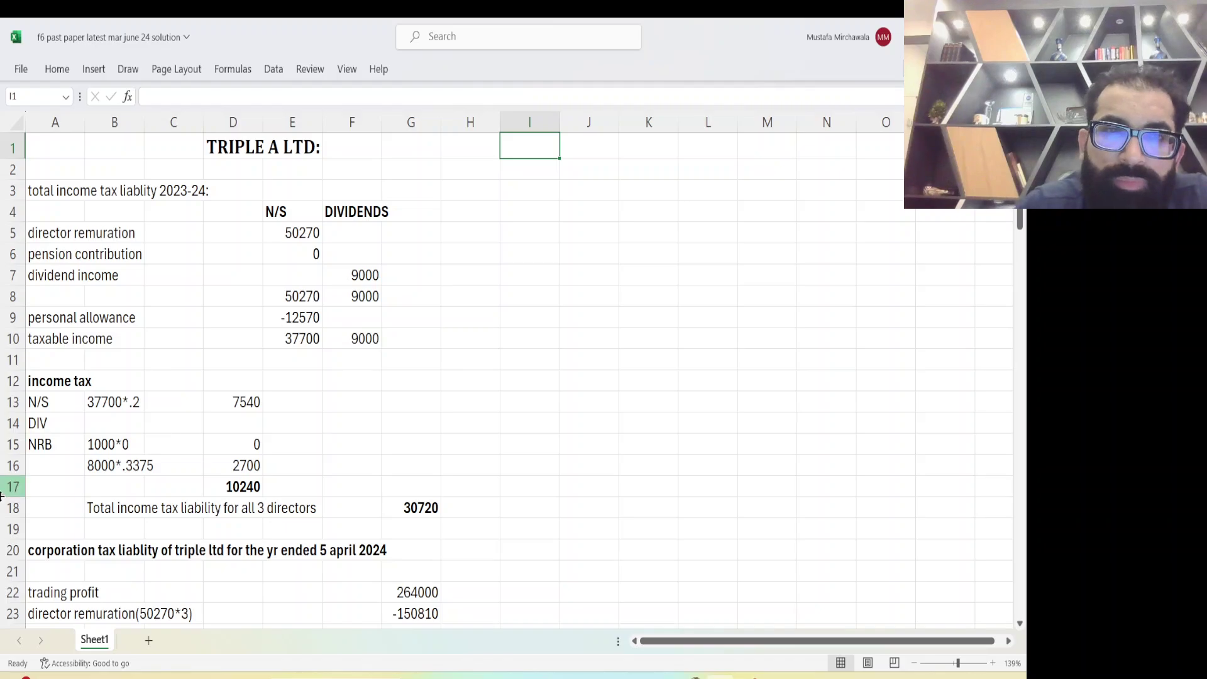
scroll(104, 338, up, 1)
scroll(104, 337, up, 2)
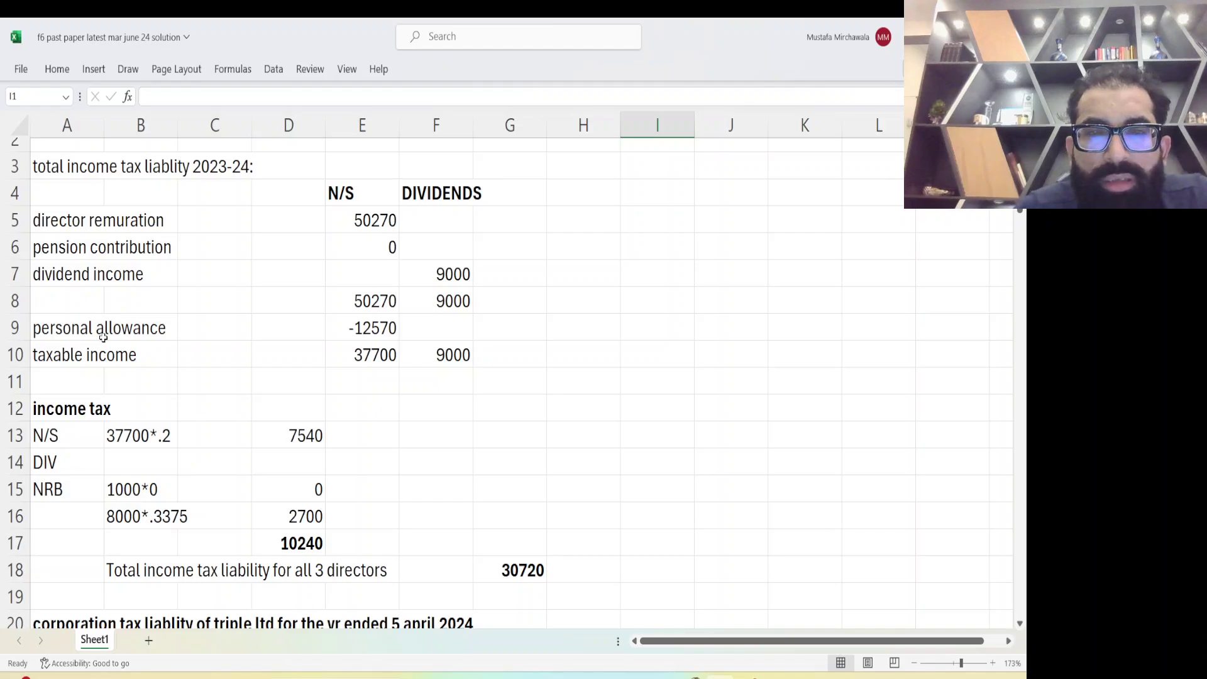
scroll(103, 337, down, 1)
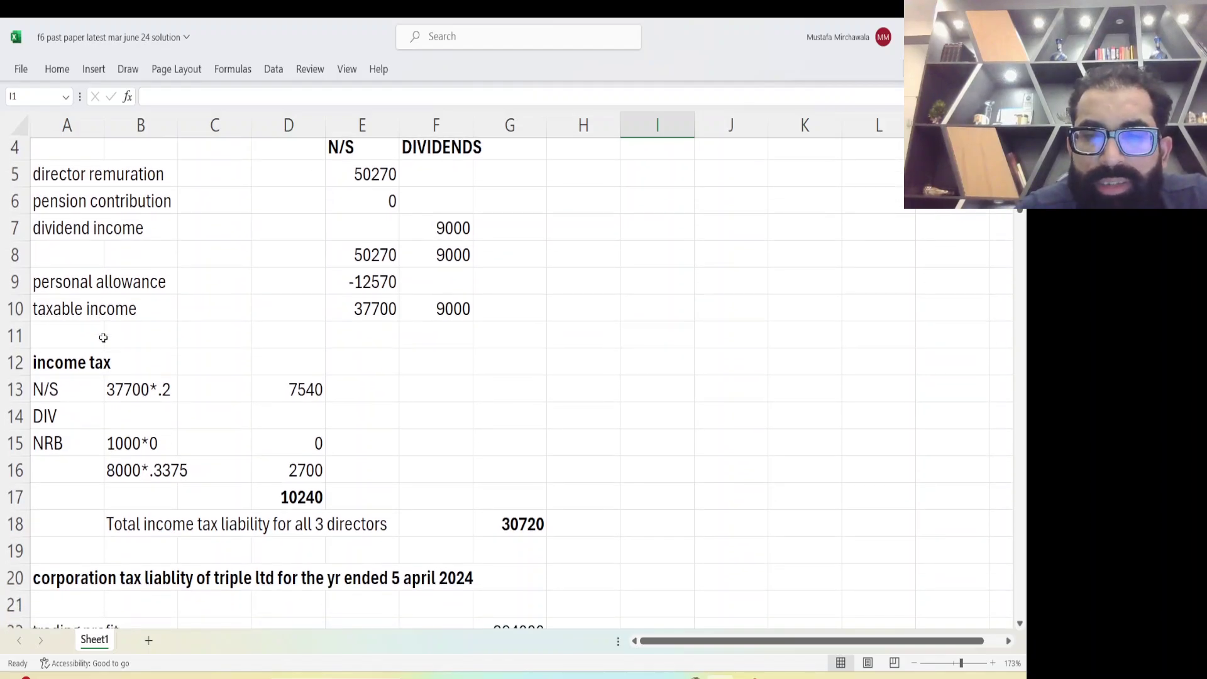
scroll(103, 338, down, 5)
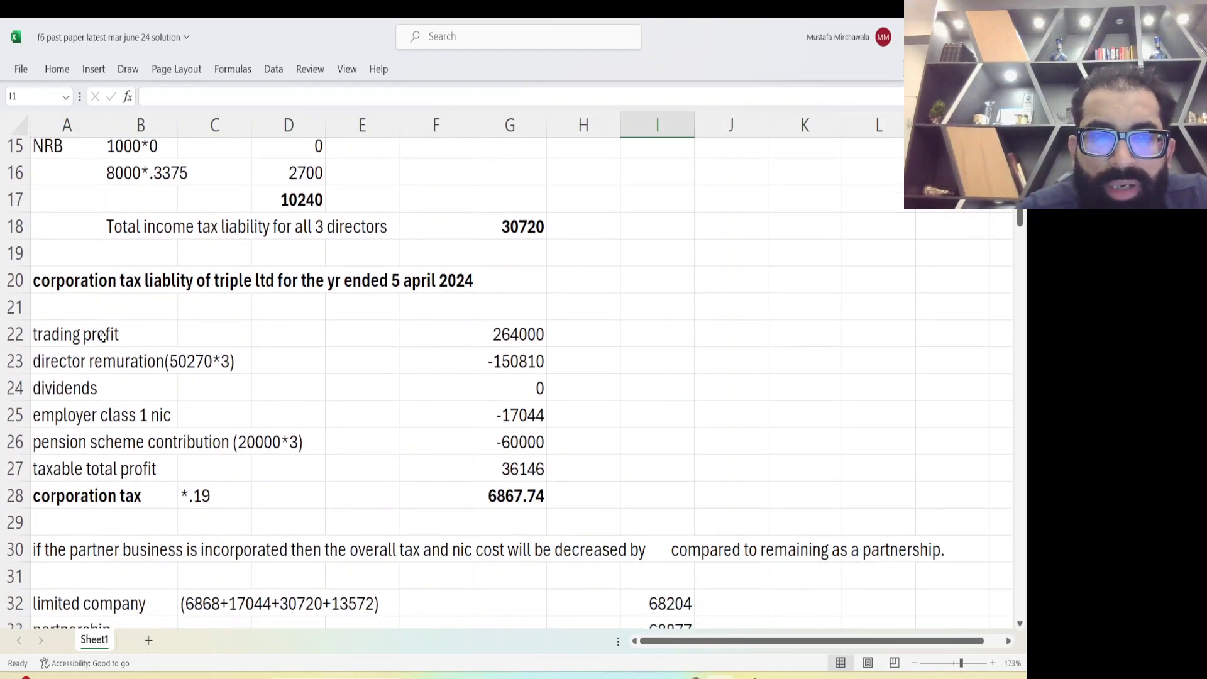
scroll(103, 337, down, 1)
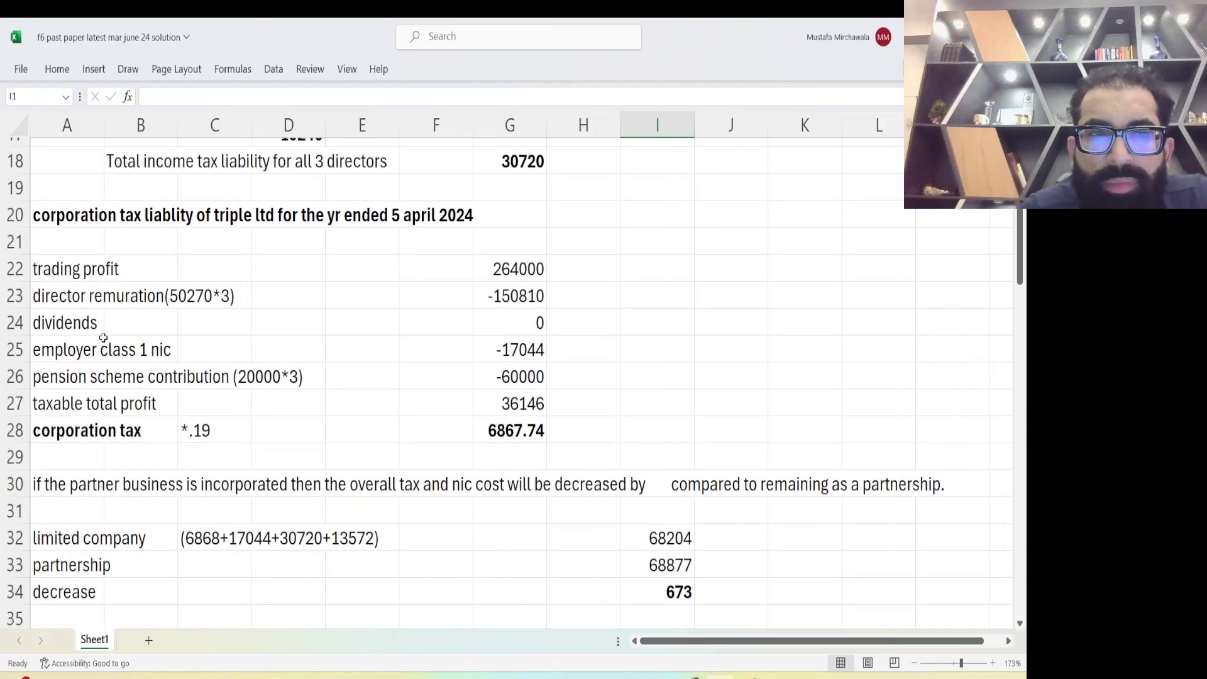
scroll(103, 337, down, 2)
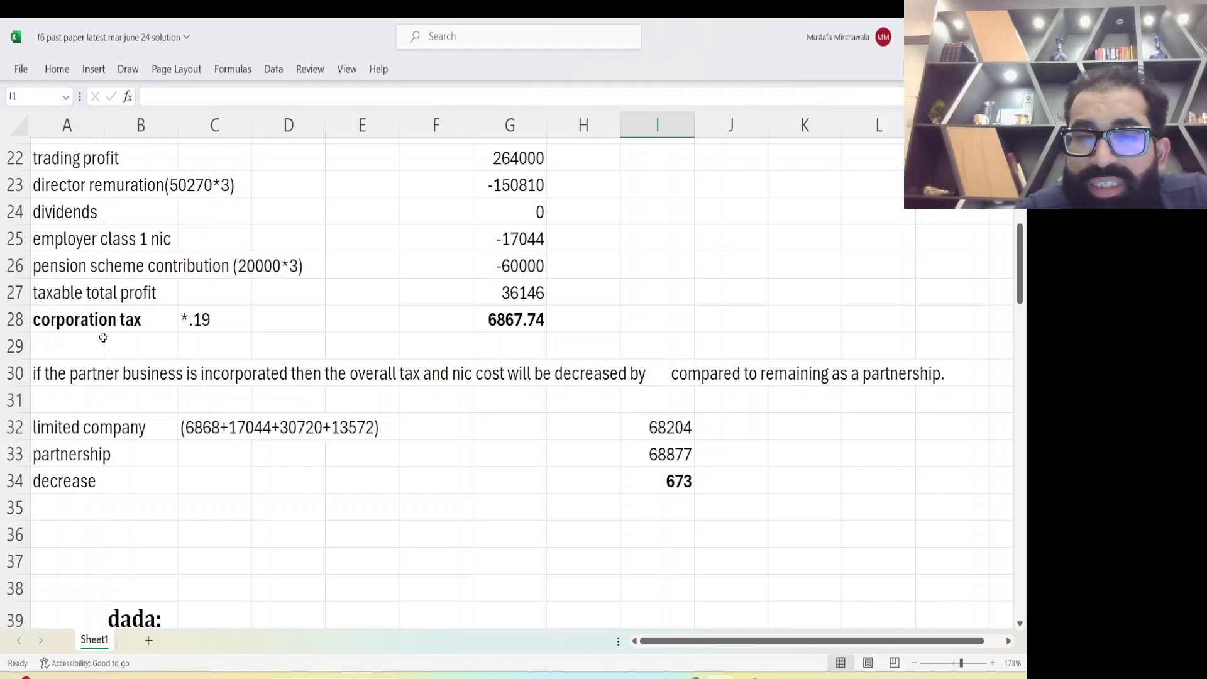
scroll(104, 338, up, 7)
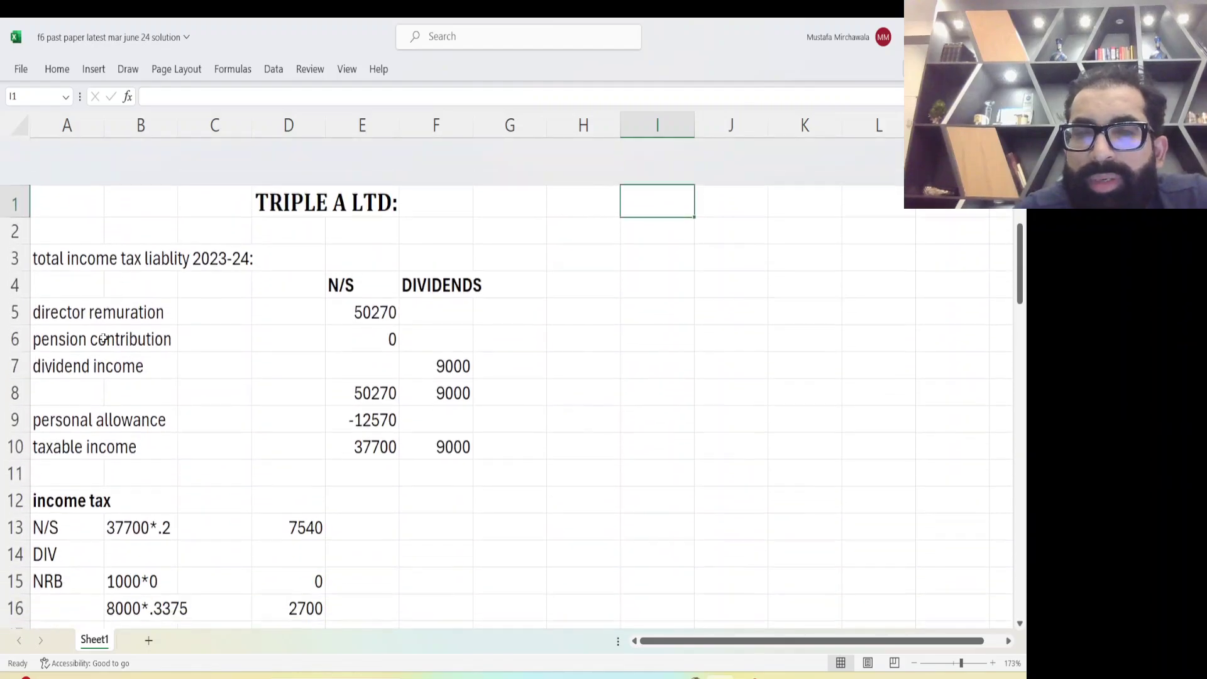